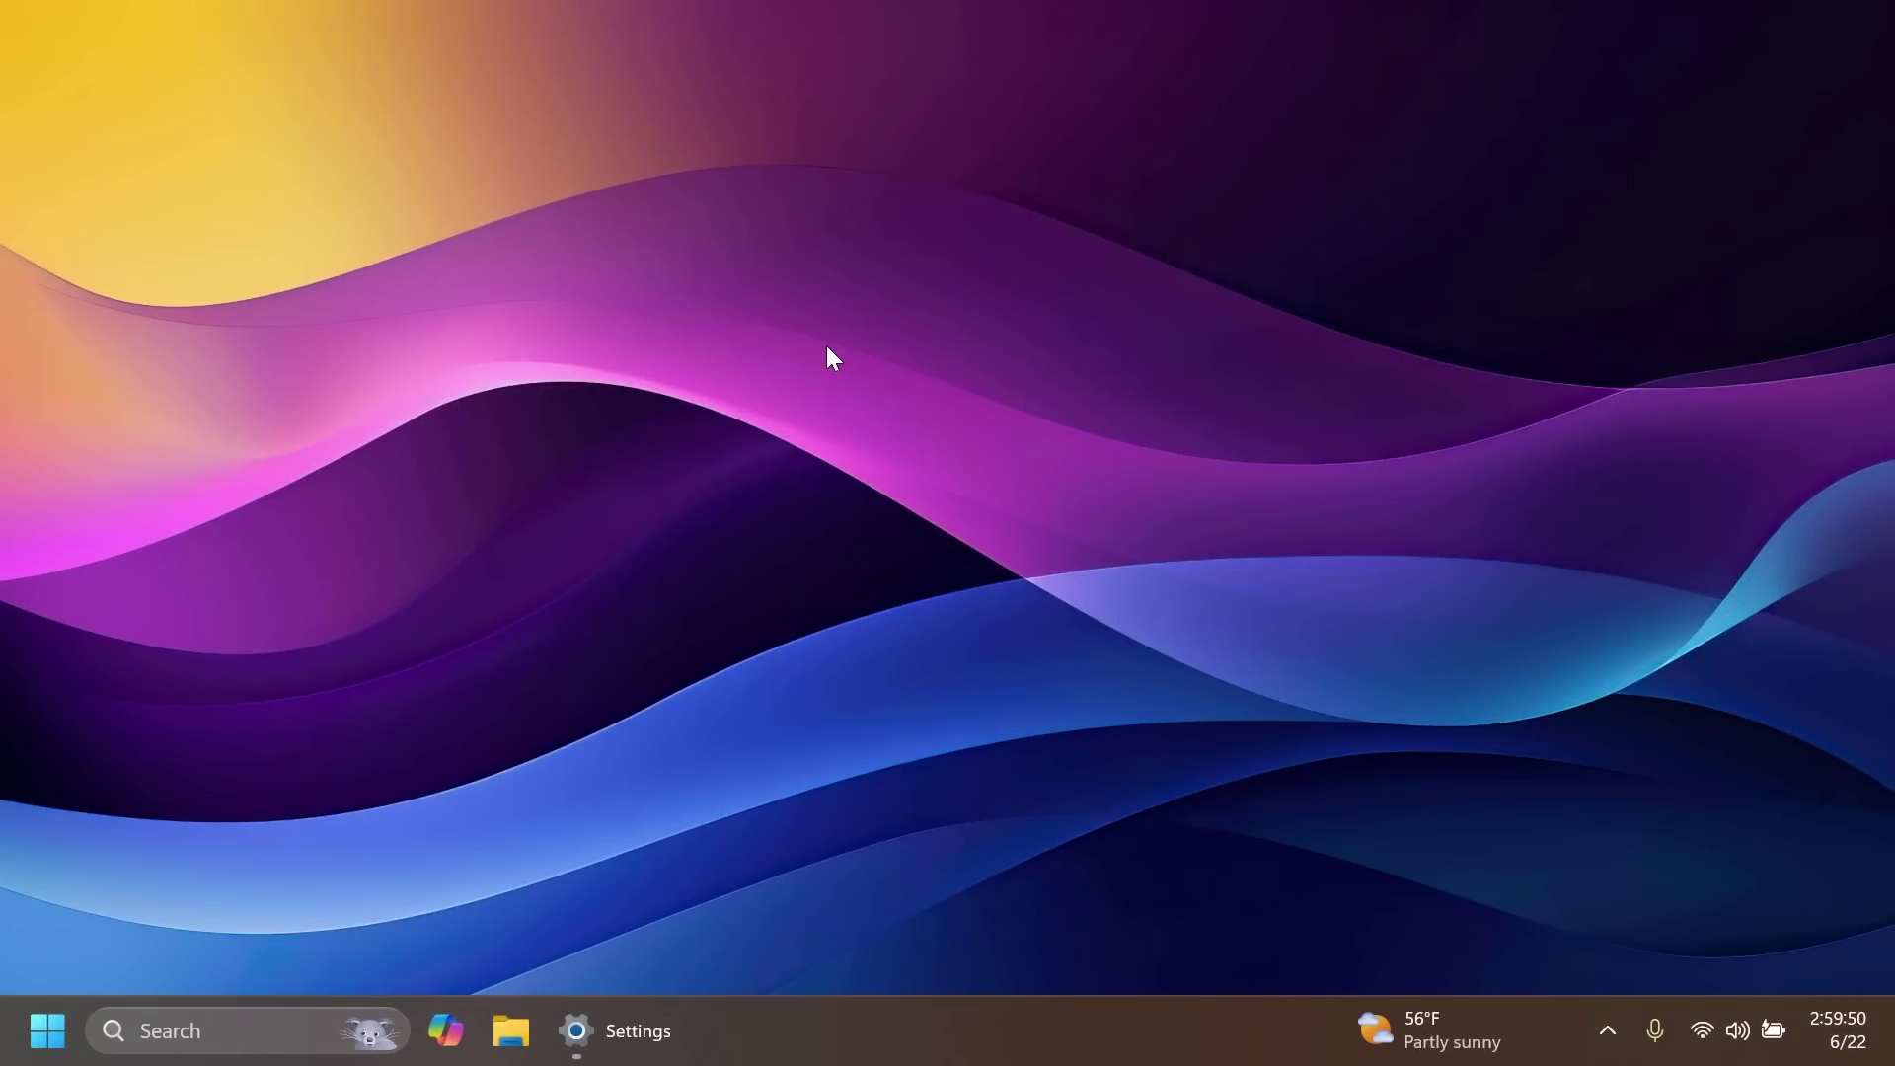
# Close the Settings About window and open the VPN server location list.
pyautogui.click(614, 1031)
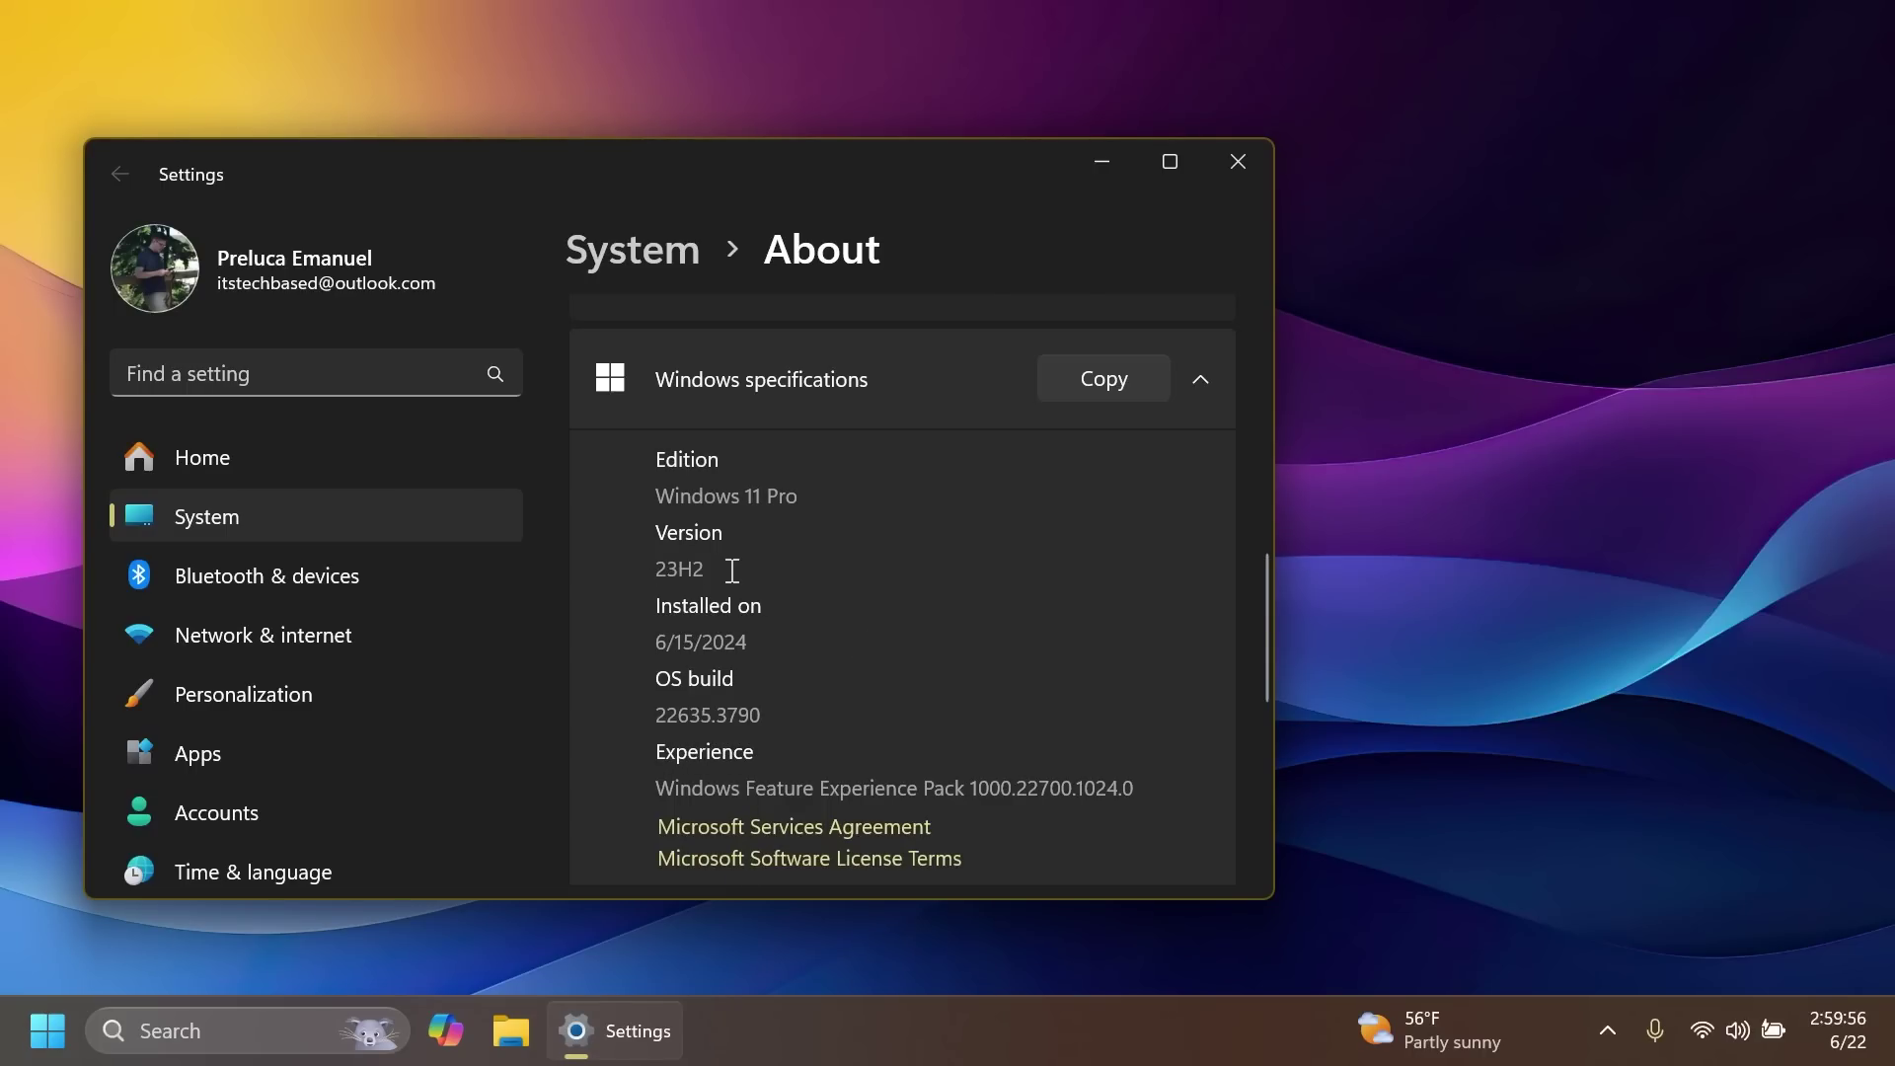
pyautogui.click(1237, 162)
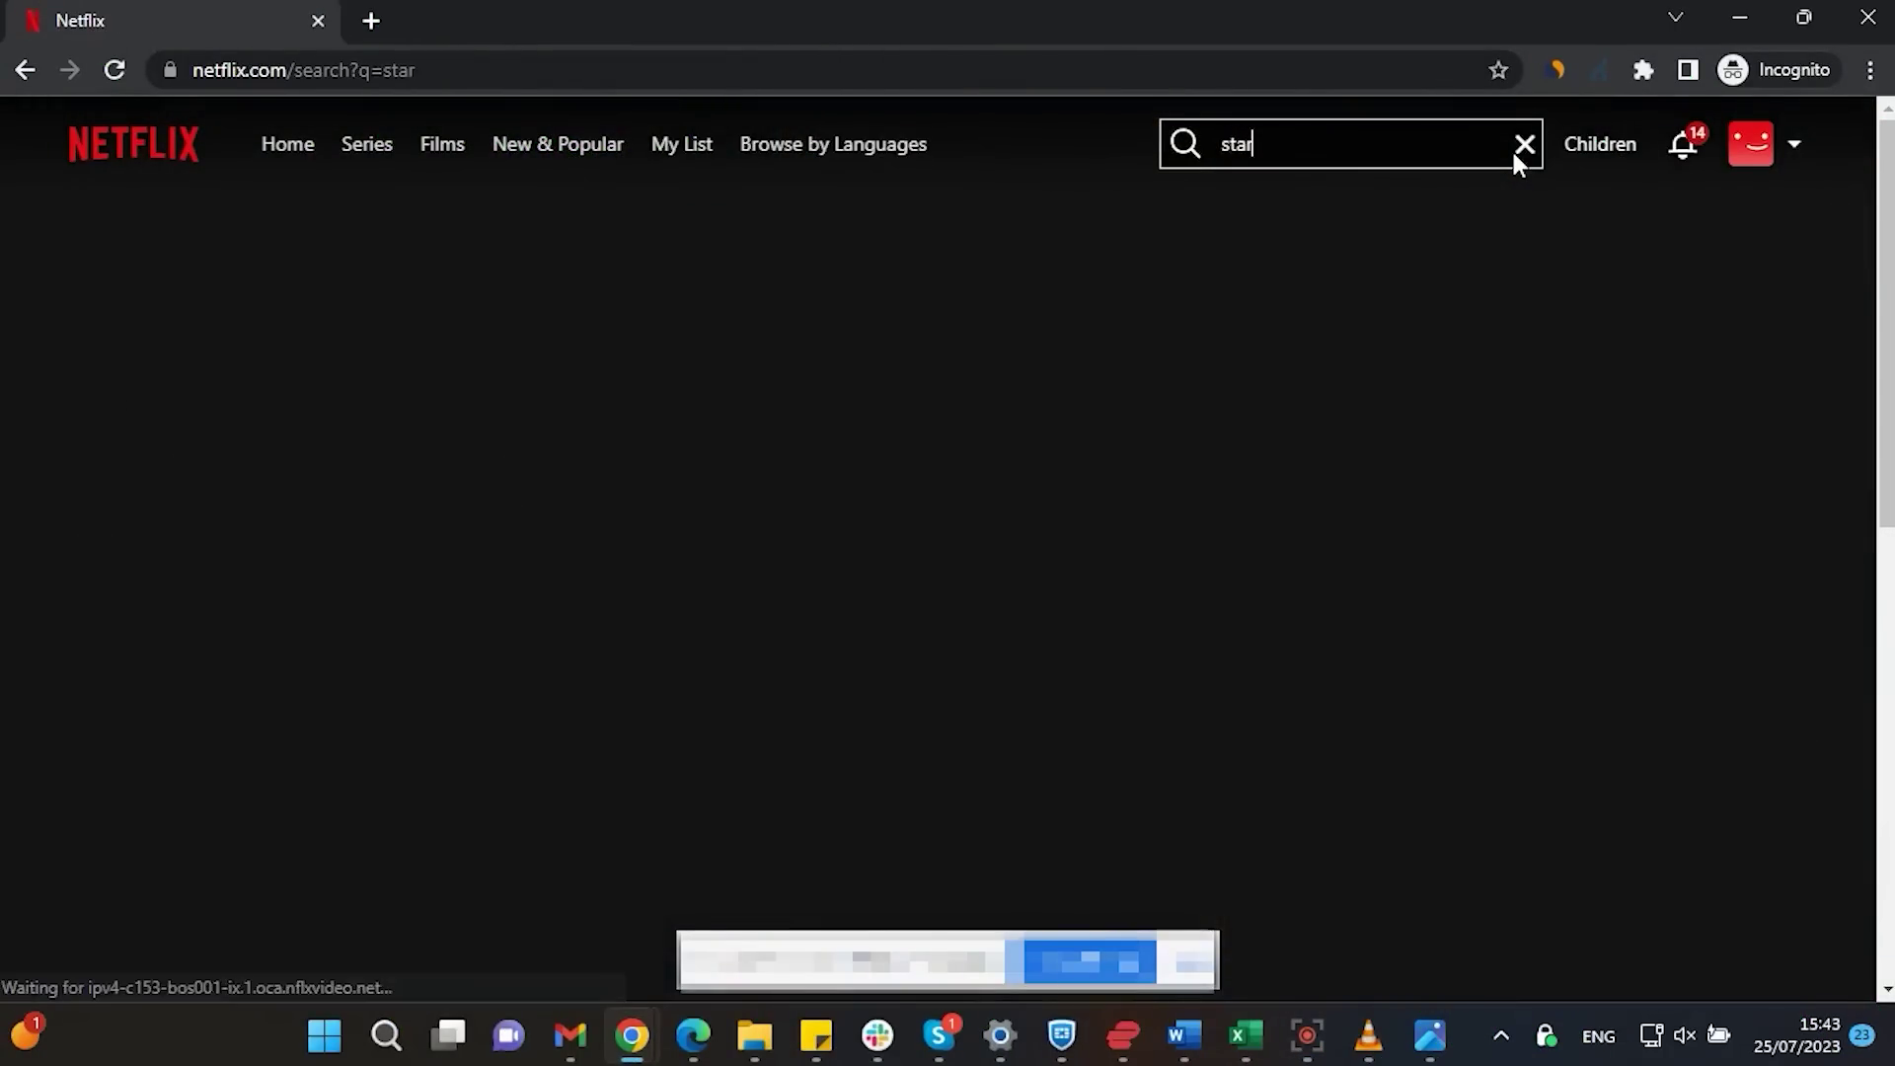
pyautogui.click(1546, 1034)
pyautogui.click(1514, 859)
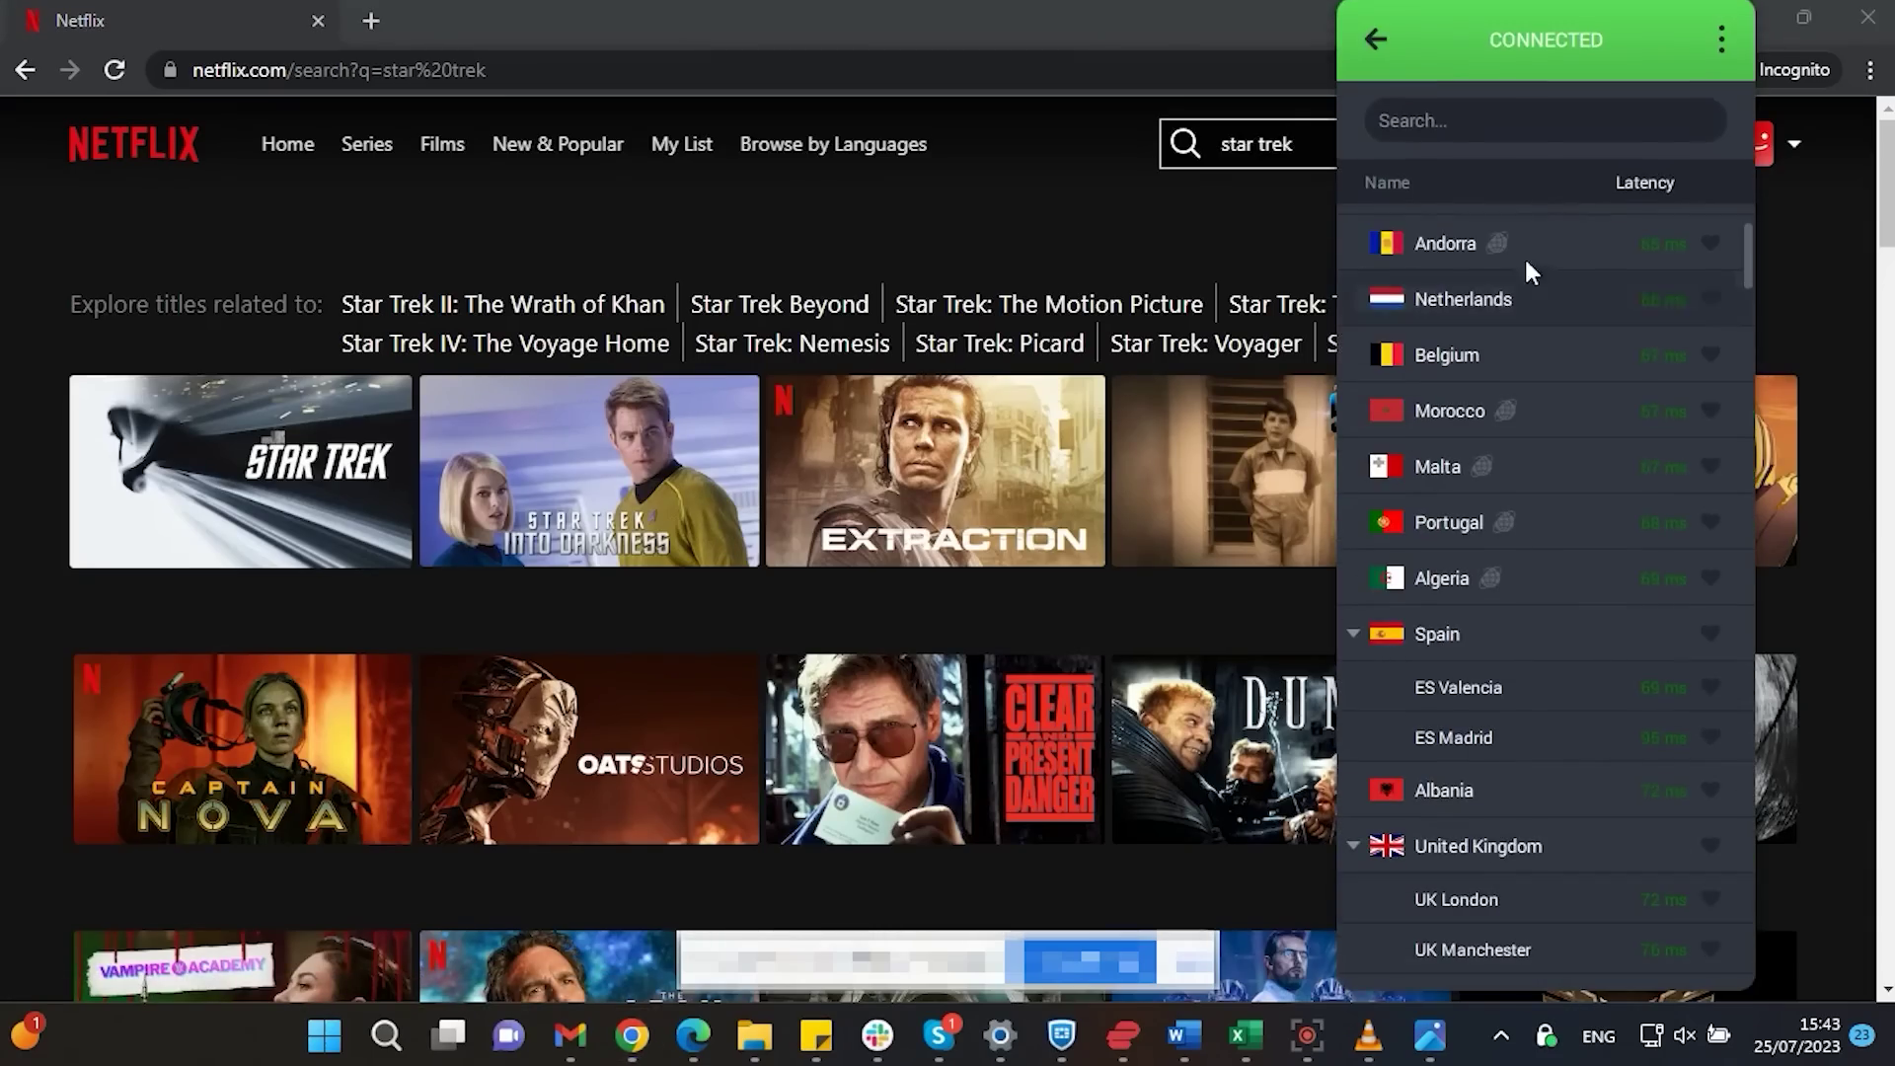
# Connect the VPN to UK London-Streaming via a 'stream' search and reload the star trek results.
pyautogui.click(1524, 120)
pyautogui.write('stream')
pyautogui.click(1524, 229)
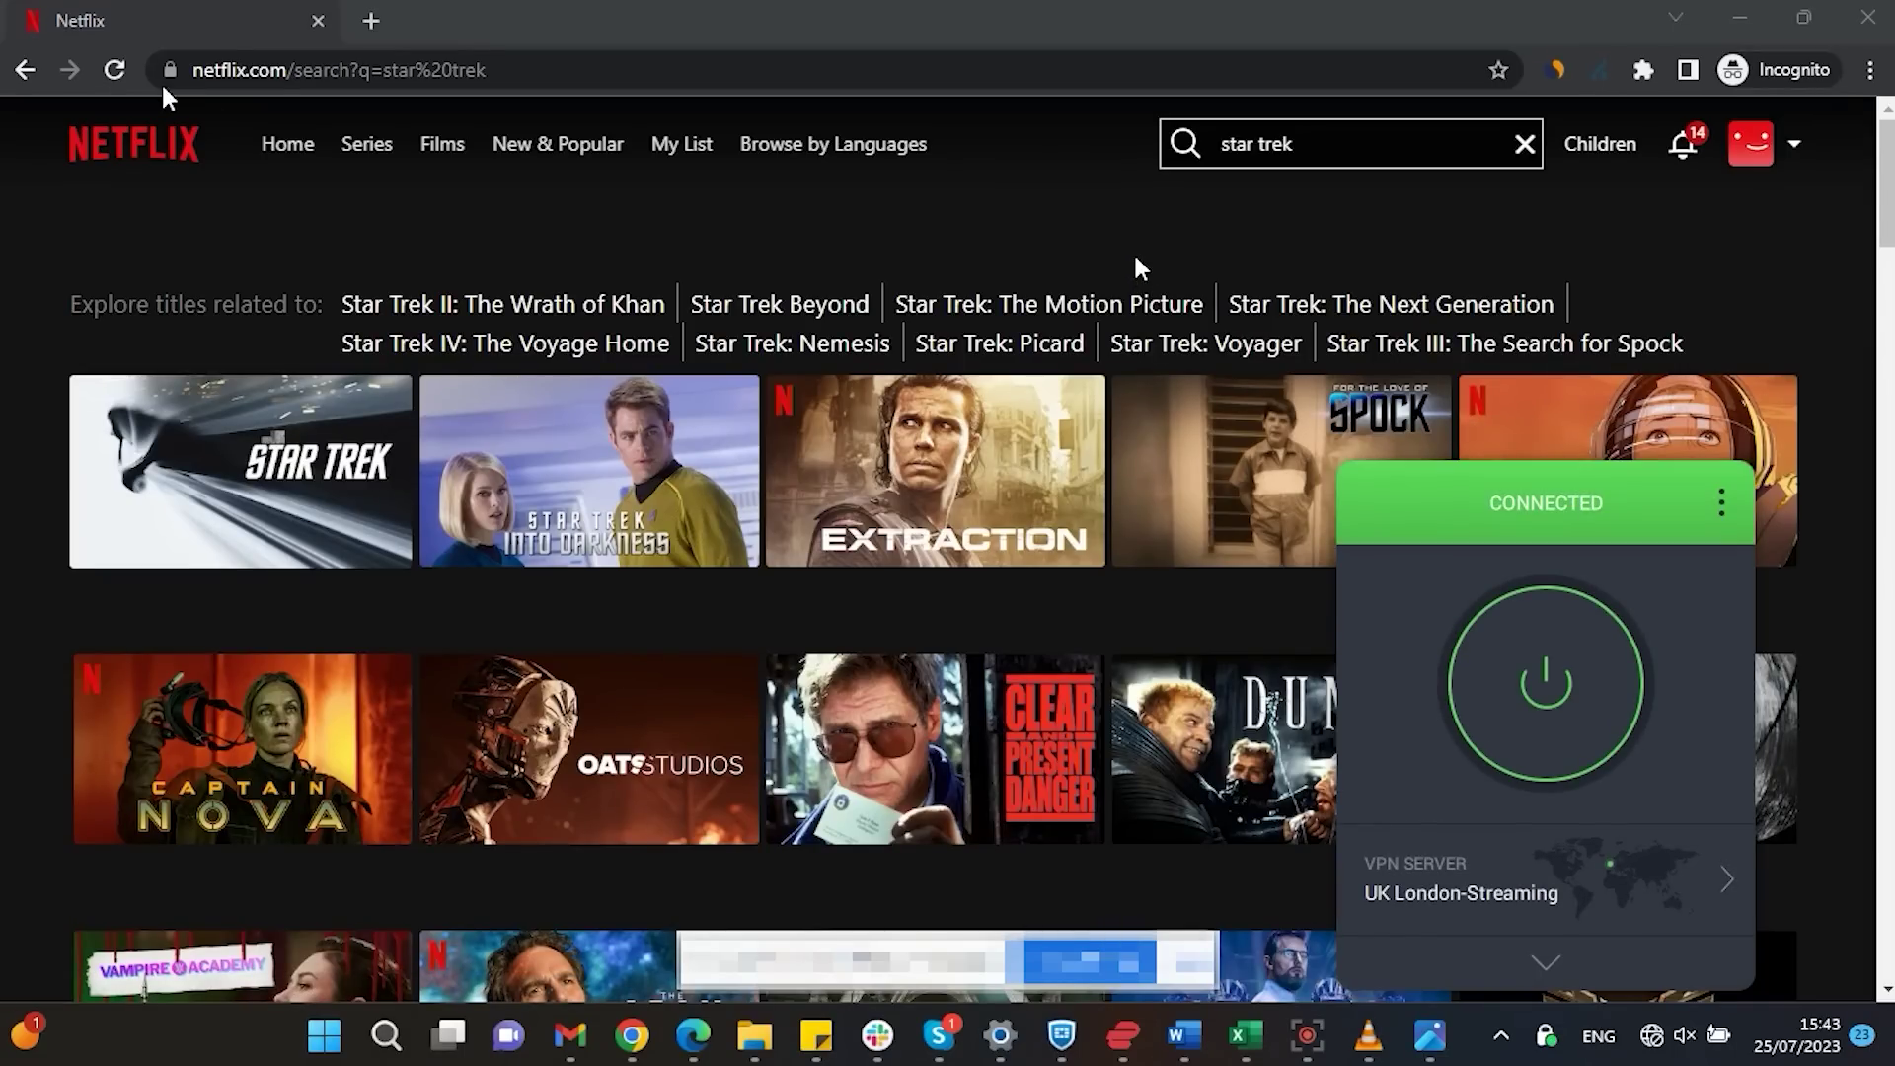
pyautogui.click(115, 70)
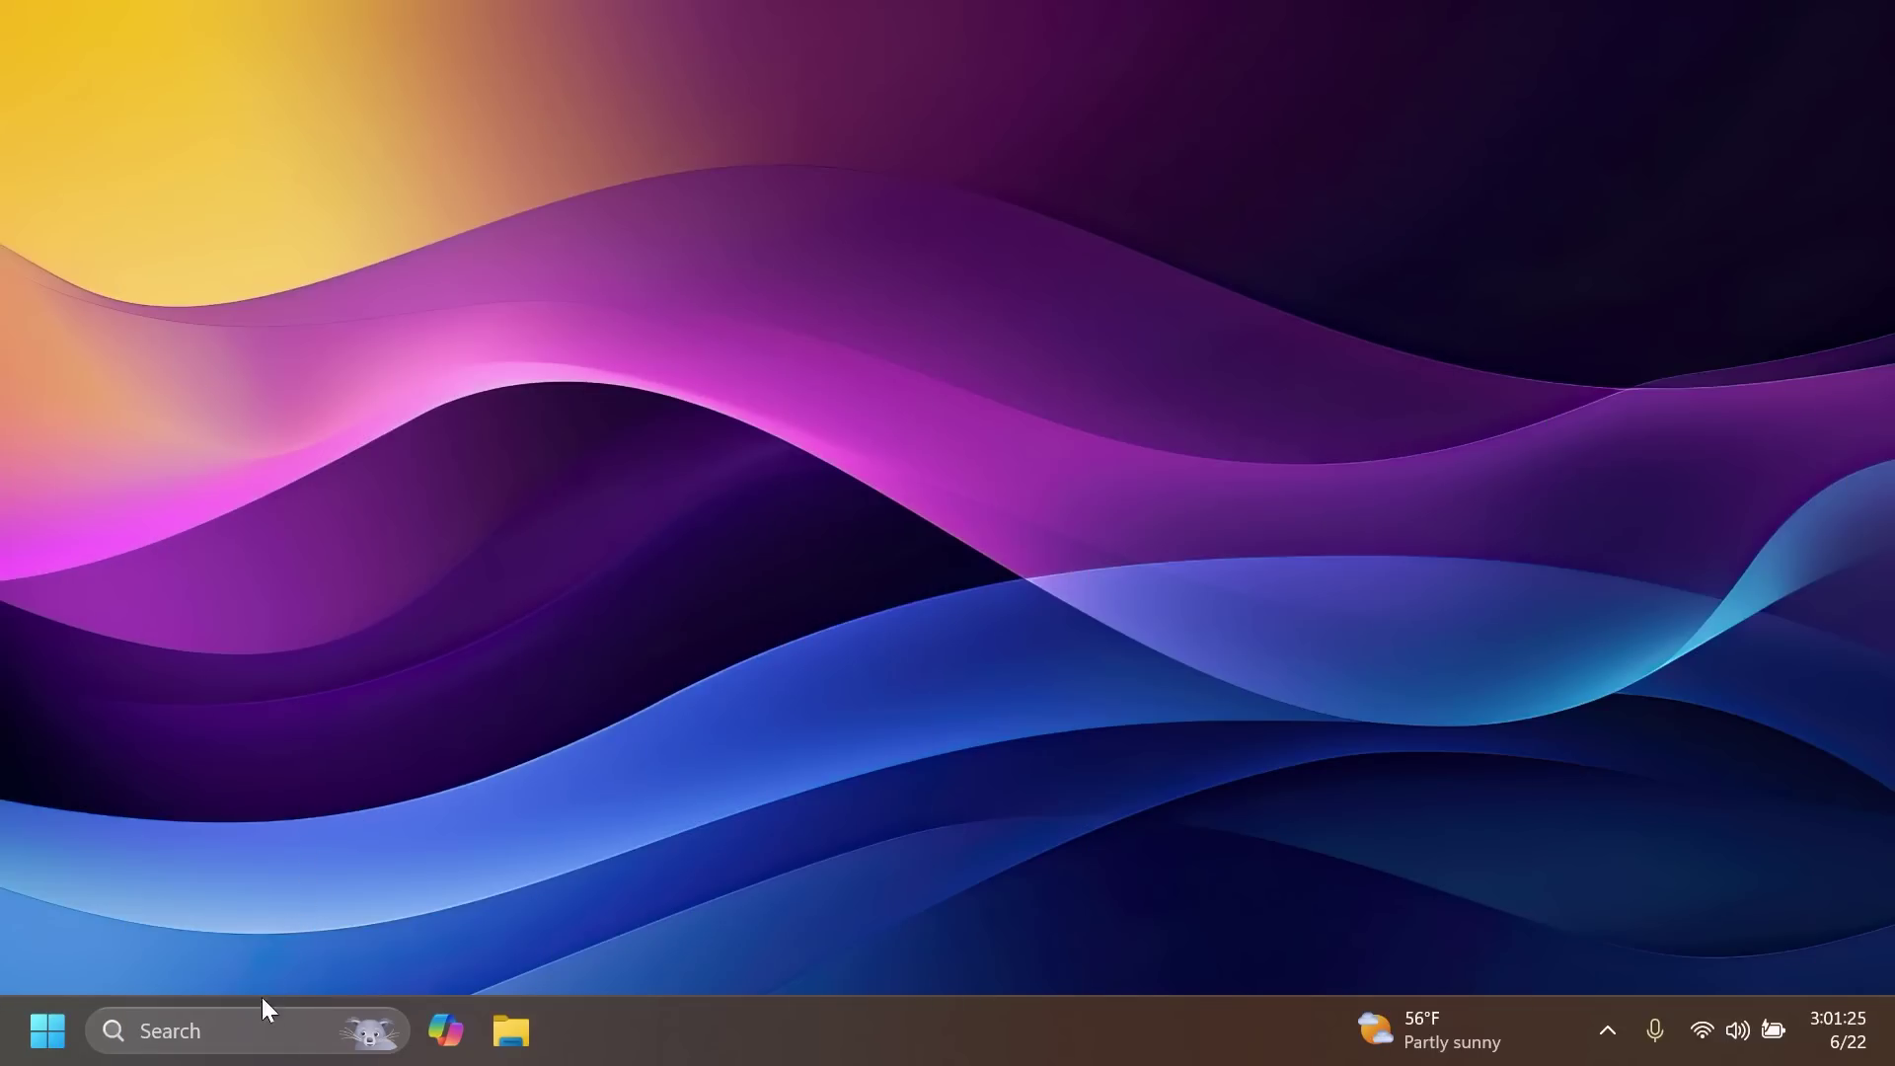
pyautogui.click(263, 1022)
pyautogui.write('vers')
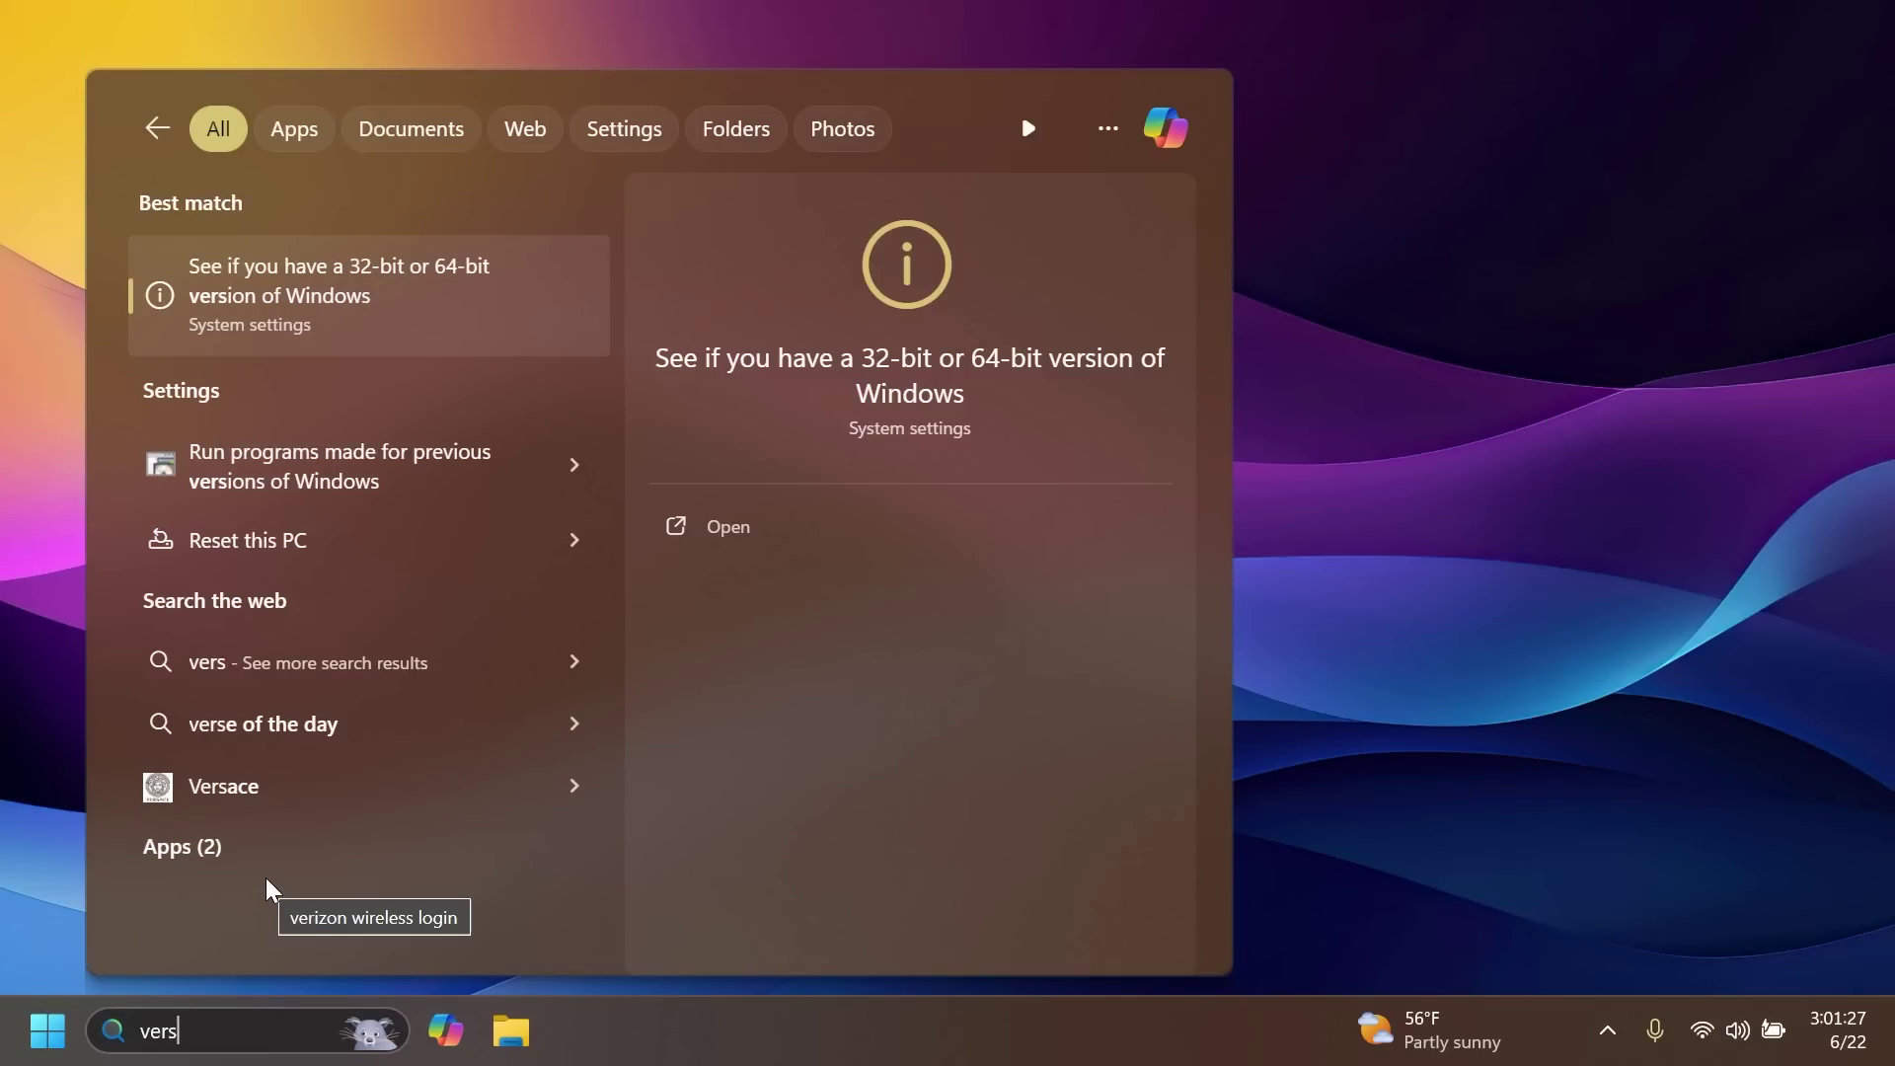
pyautogui.press('Return')
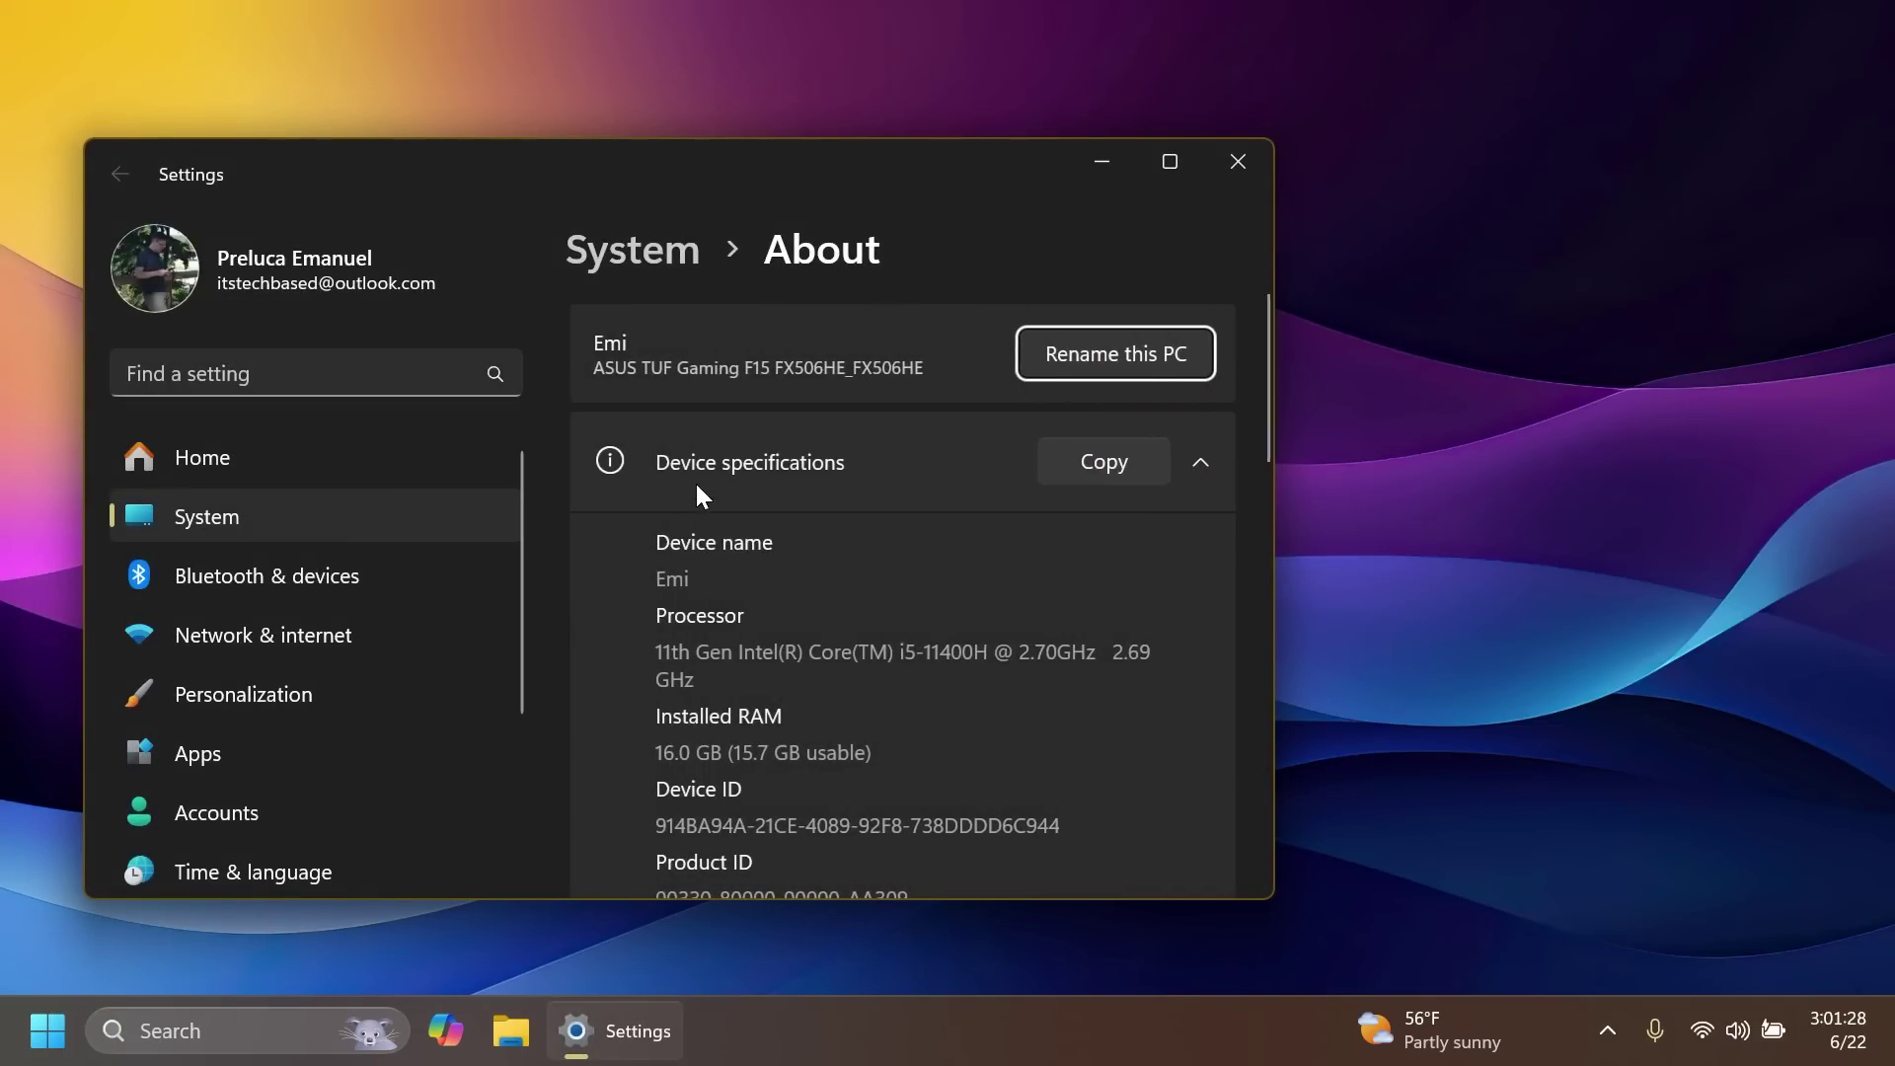
pyautogui.scroll(-6, 823, 523)
pyautogui.moveTo(658, 713); pyautogui.dragTo(762, 714)
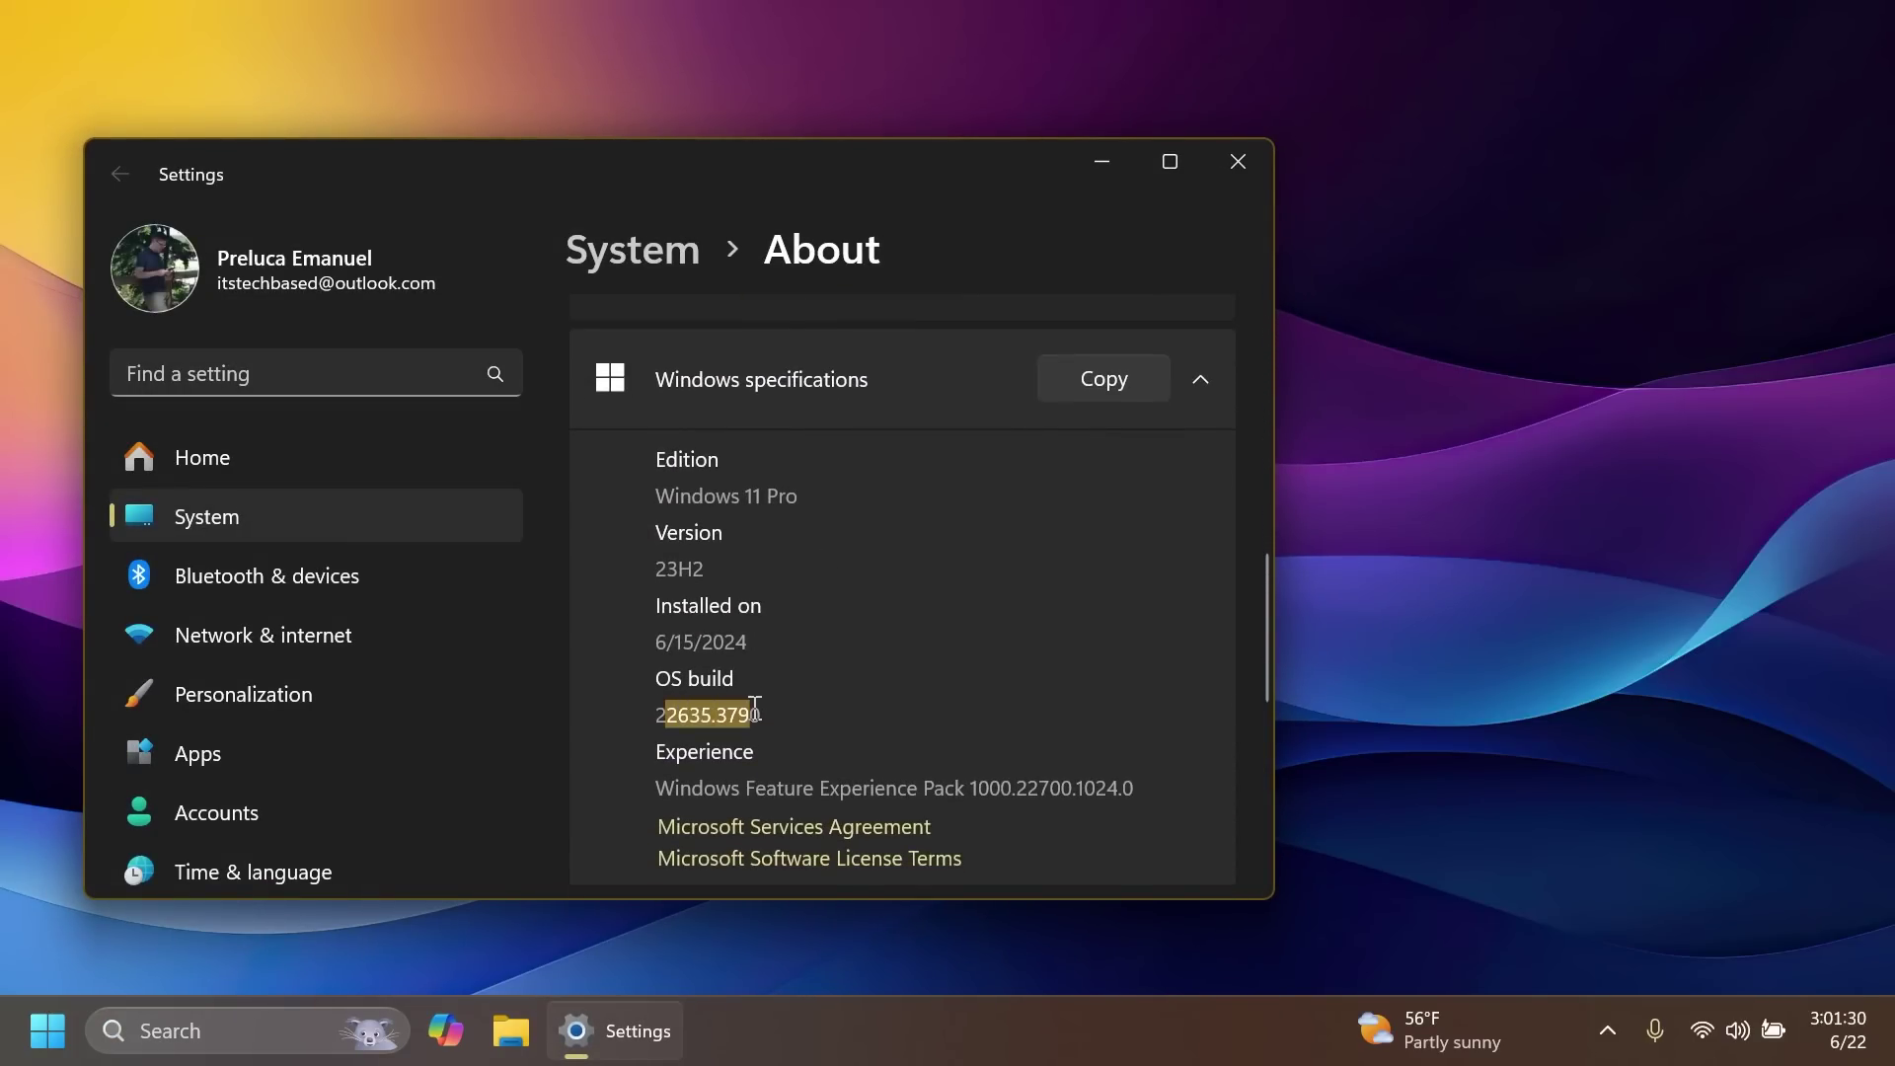
pyautogui.click(1239, 164)
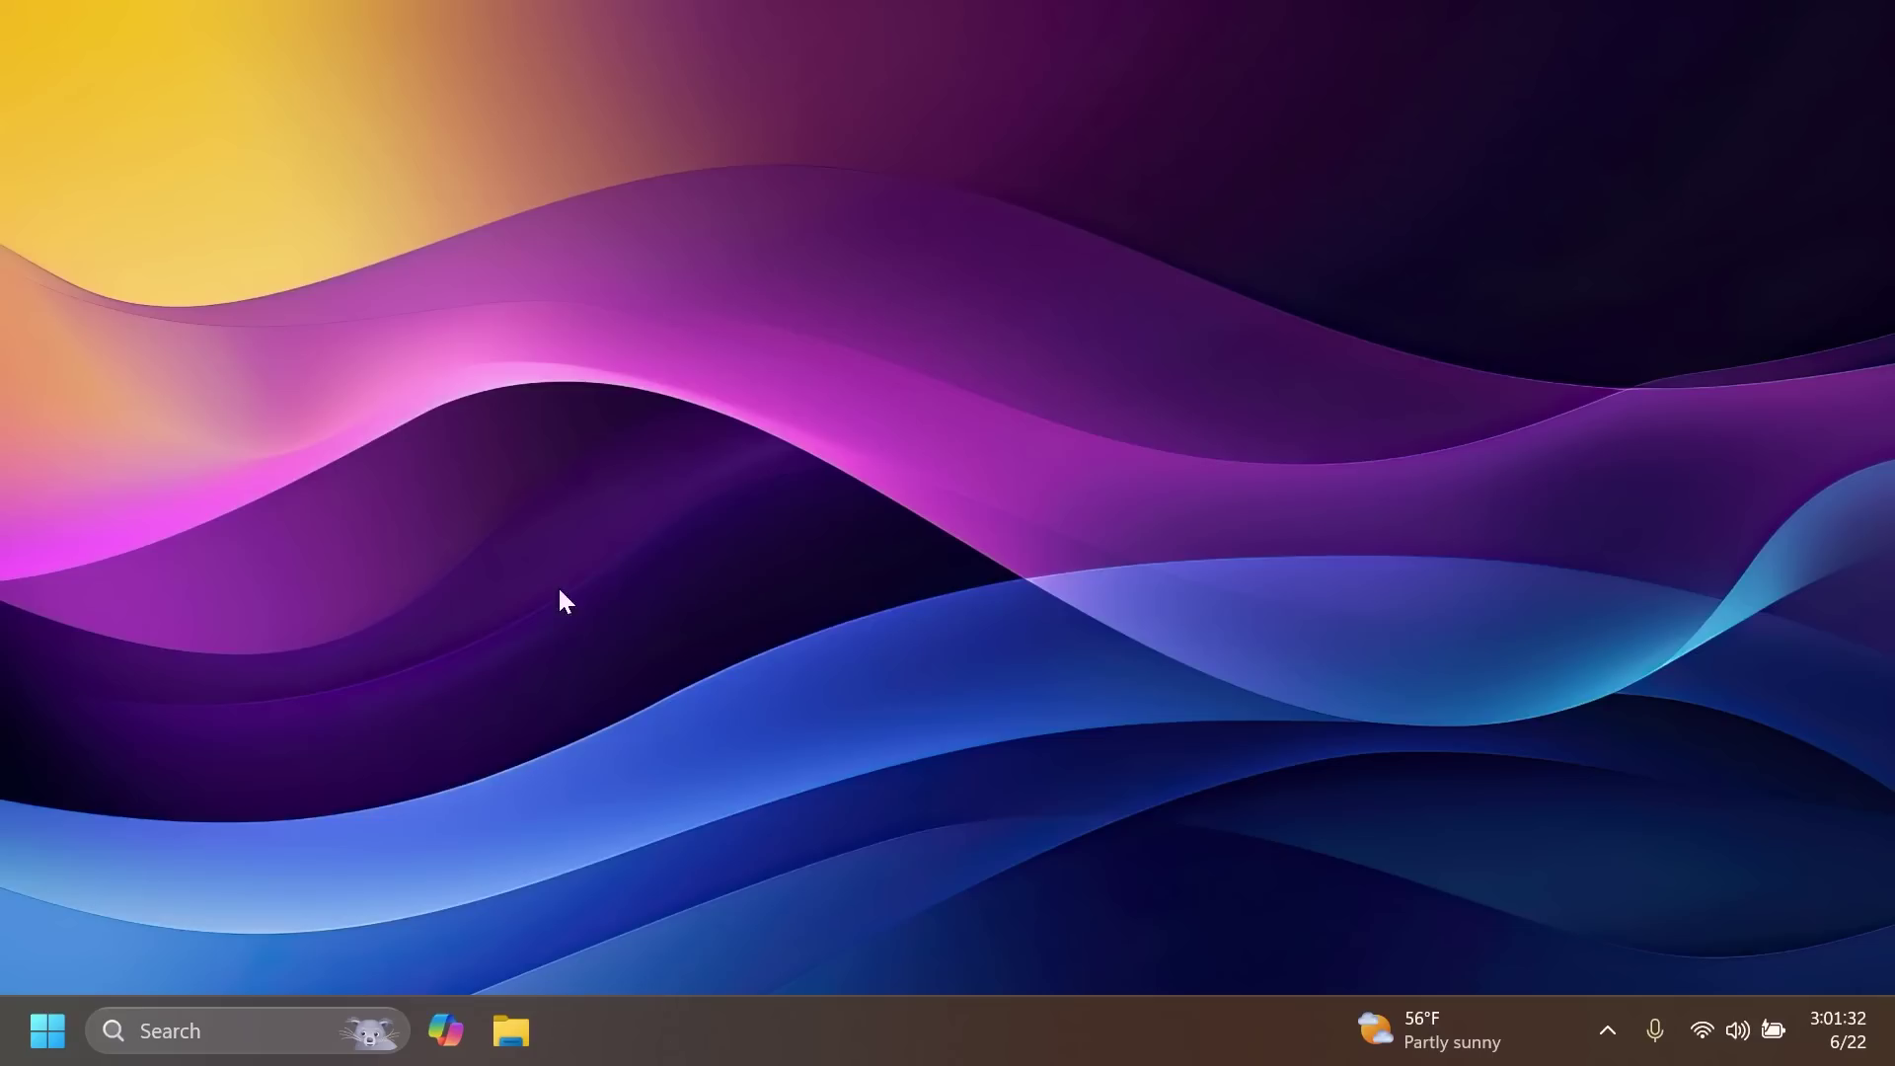
# Search for Microsoft Store from the taskbar, then close the Store with Alt+F4.
pyautogui.click(168, 1032)
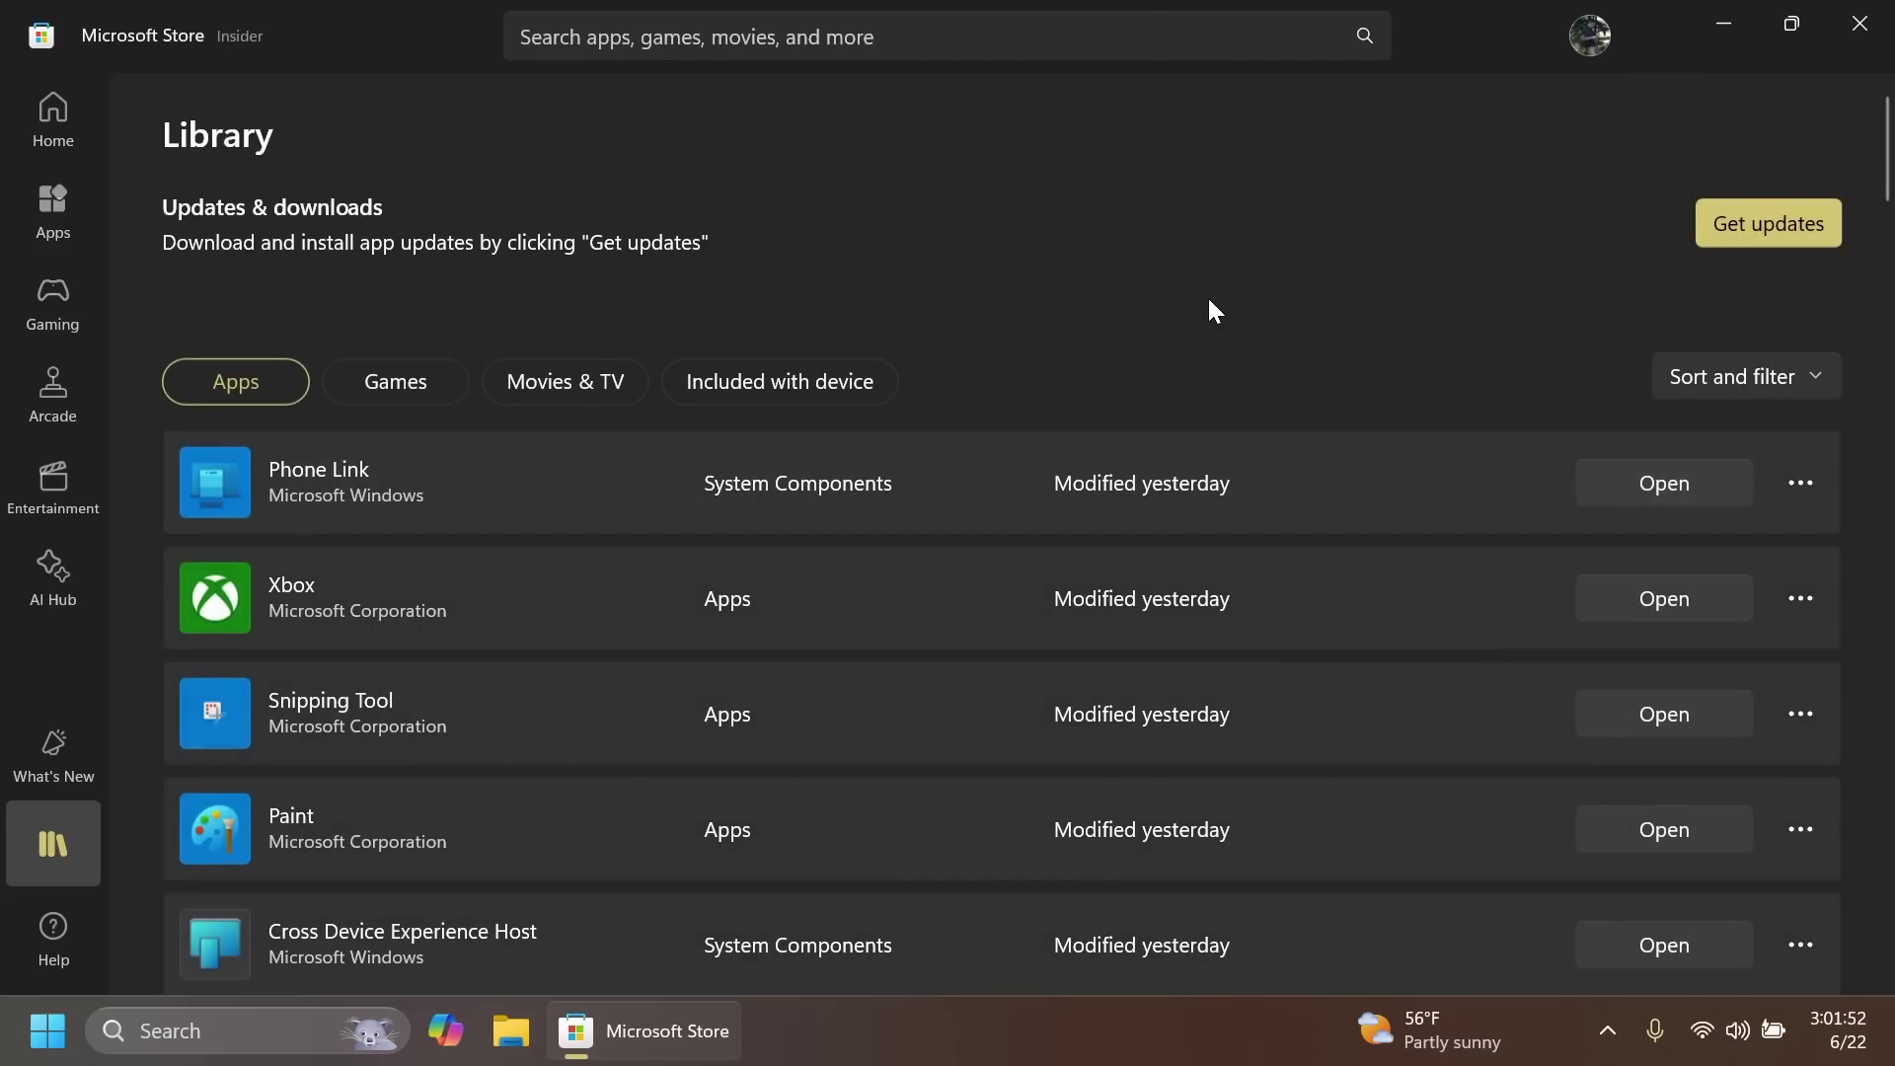
pyautogui.hotkey('alt', 'F4')
# Launch Phone Link via a 'pho' search and check version 1.24061.89.0 for updates.
pyautogui.click(233, 1030)
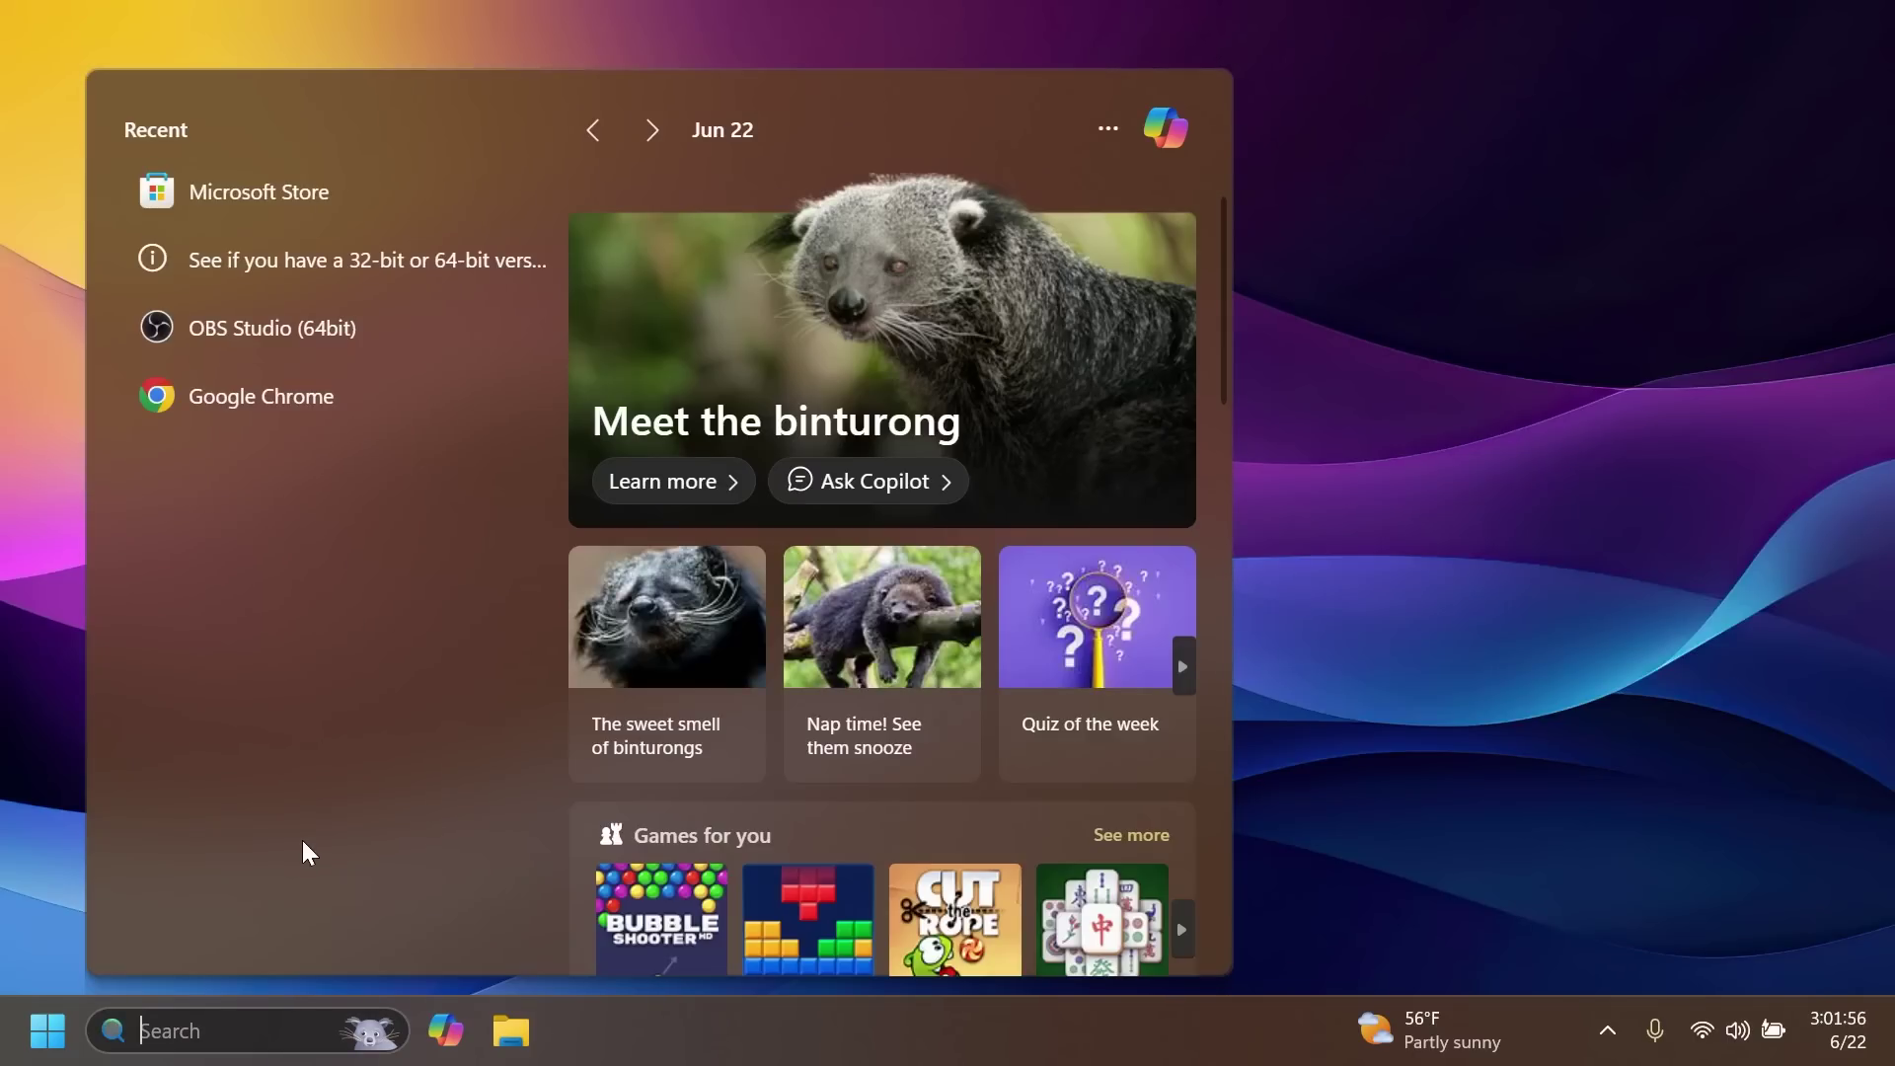
pyautogui.write('phone Link')
pyautogui.press('Return')
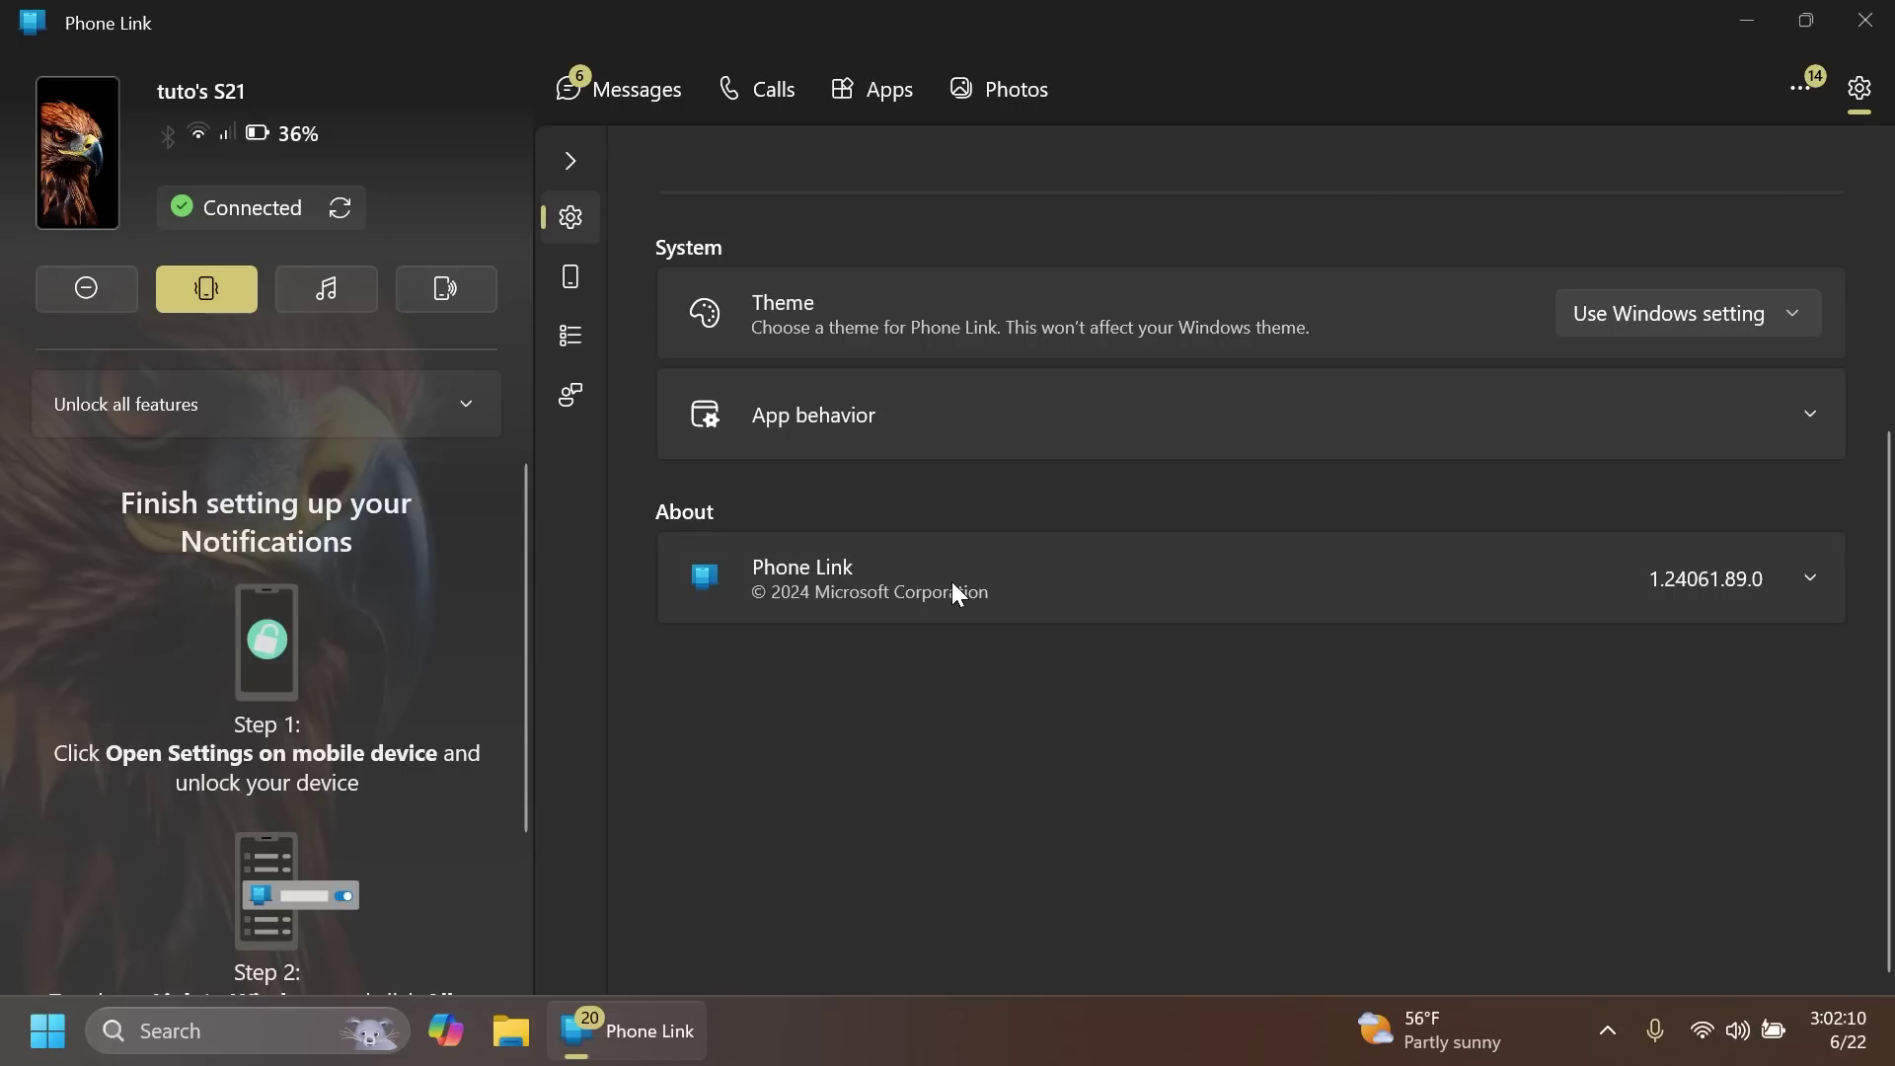
pyautogui.click(951, 582)
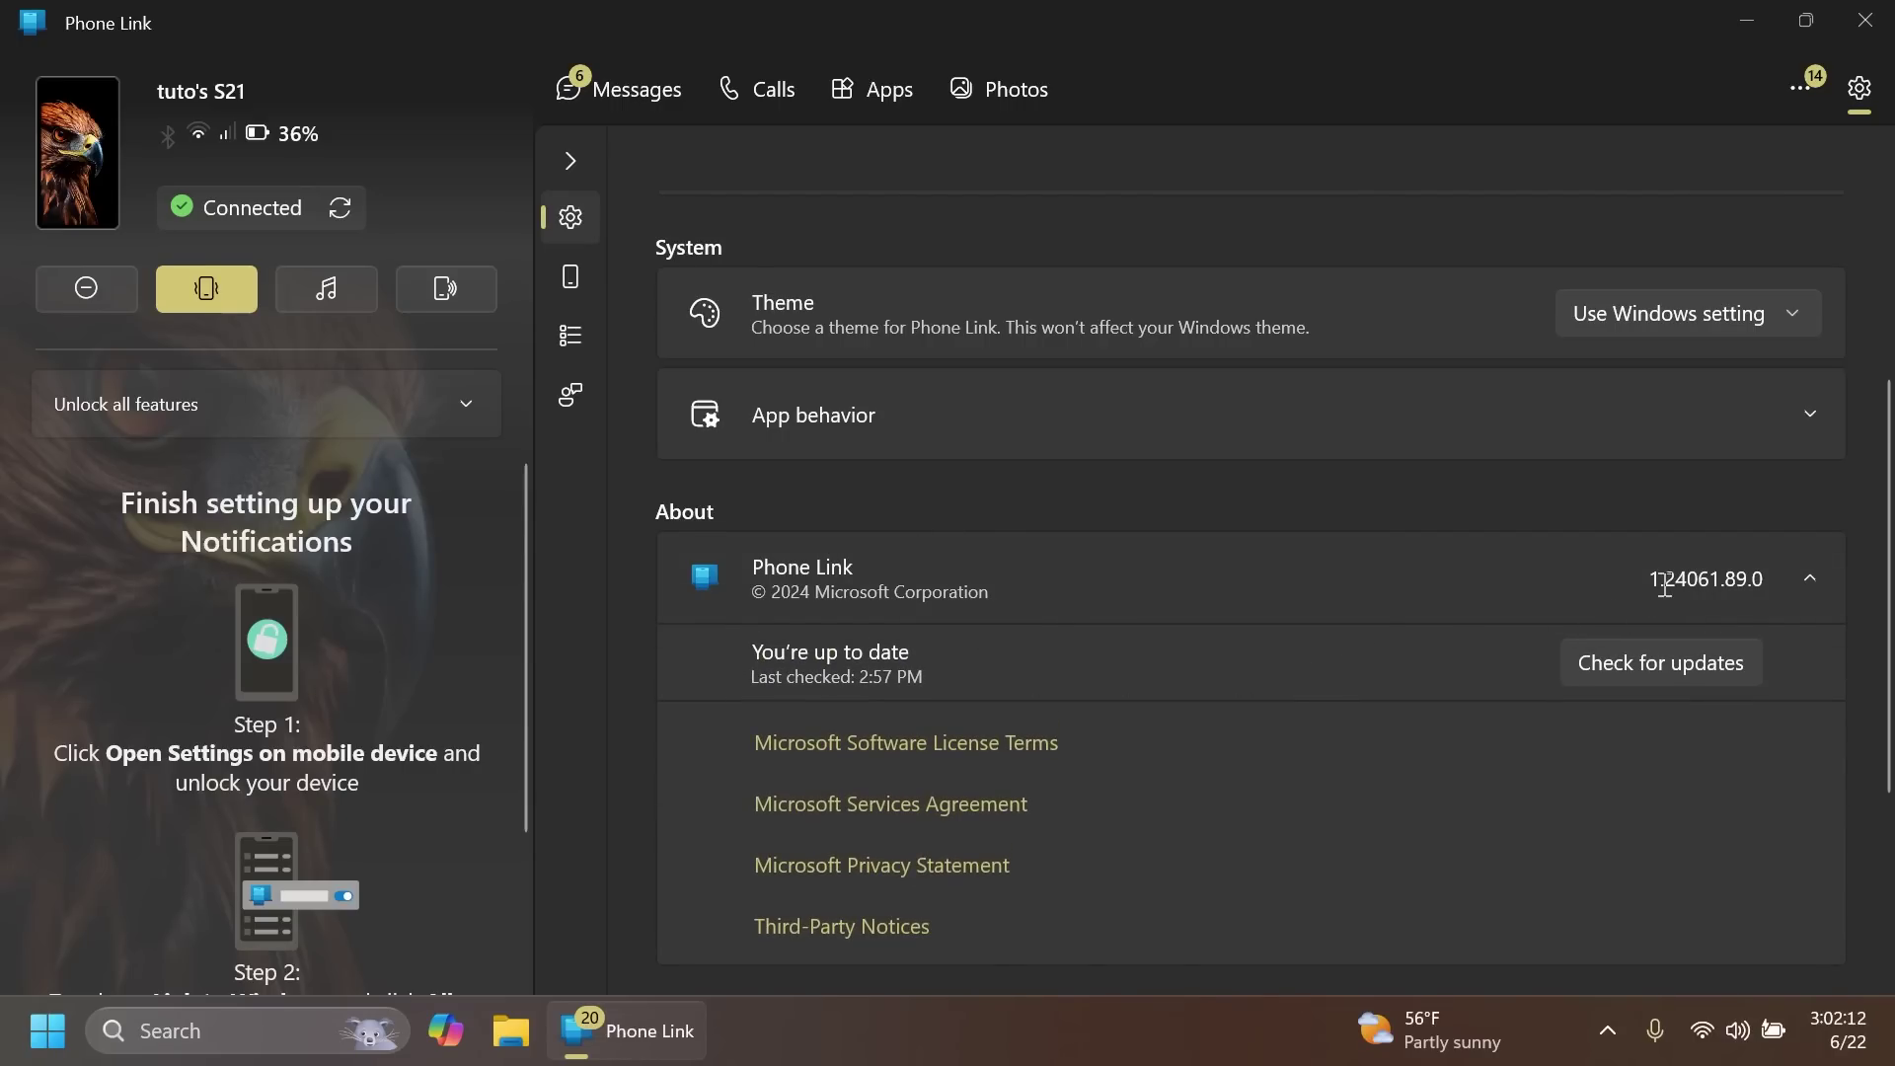
pyautogui.moveTo(1648, 580); pyautogui.dragTo(1734, 581)
pyautogui.click(1734, 581)
pyautogui.click(1604, 662)
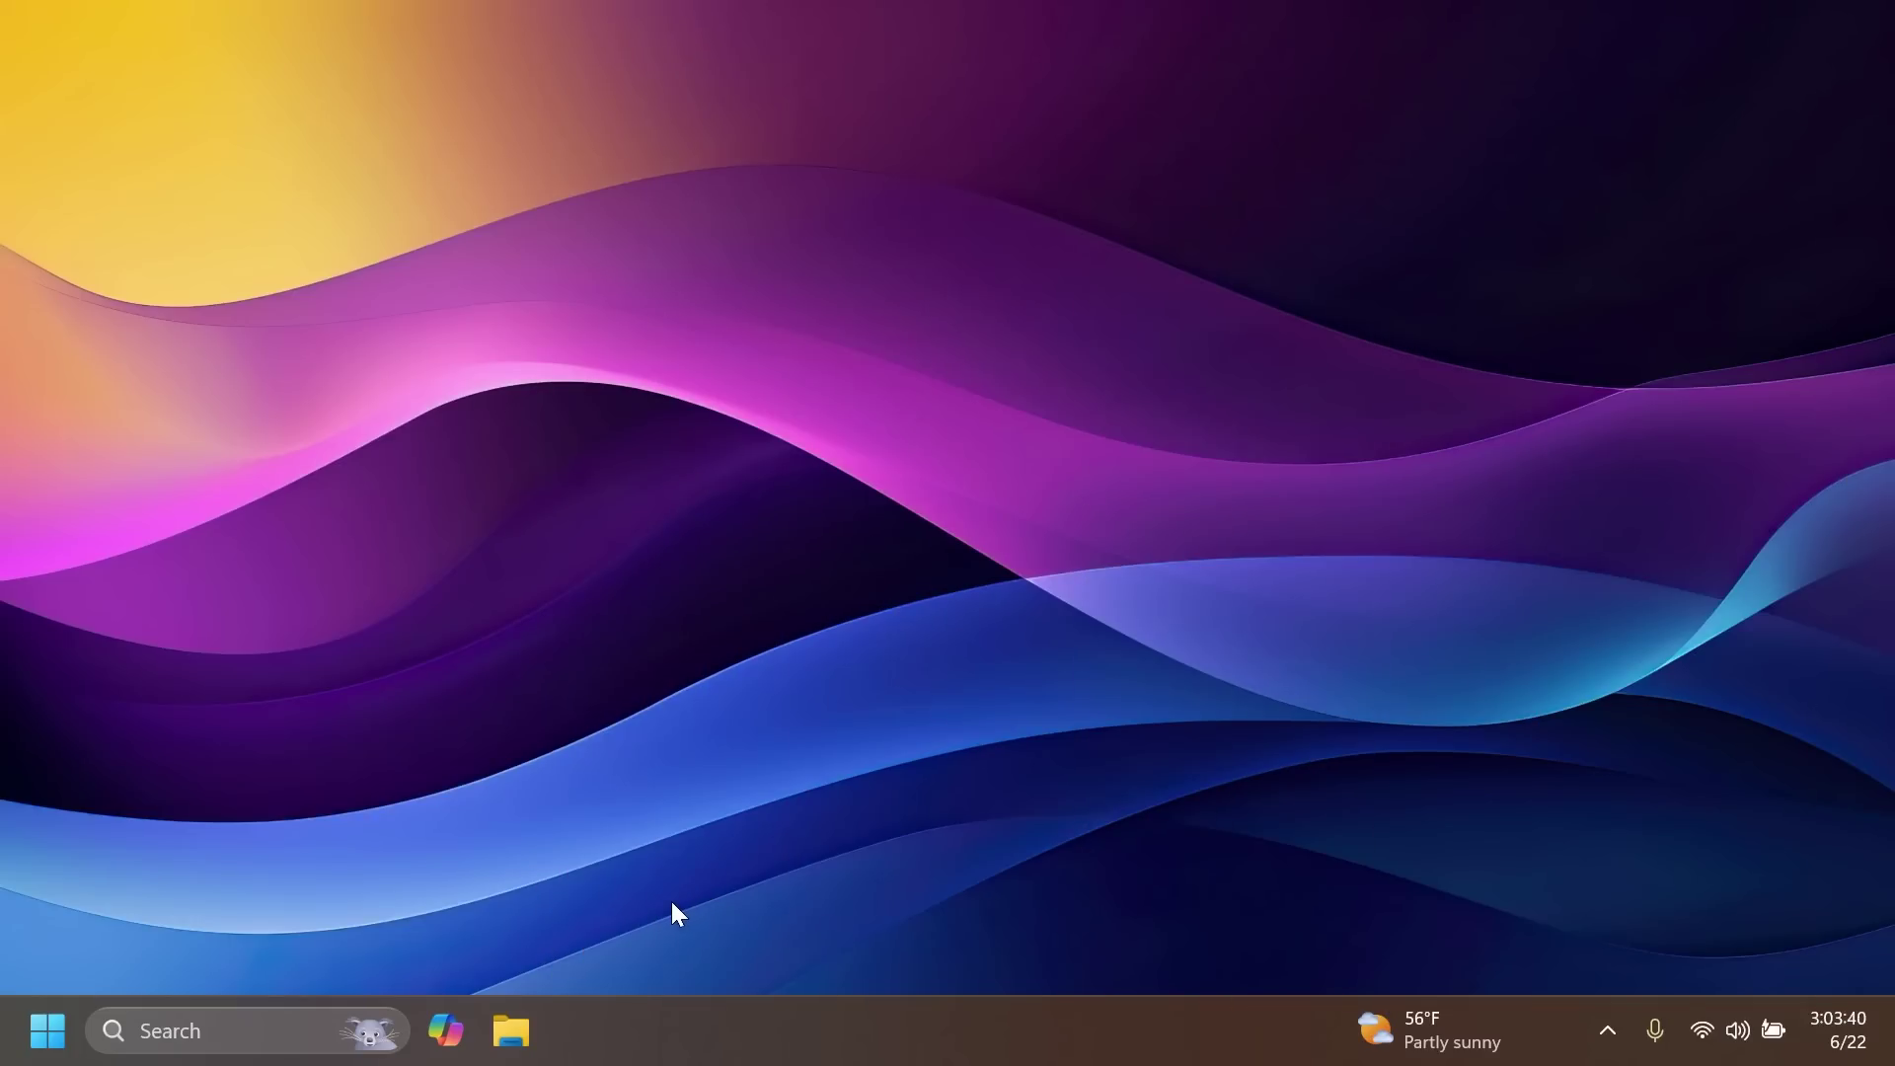
pyautogui.click(470, 1027)
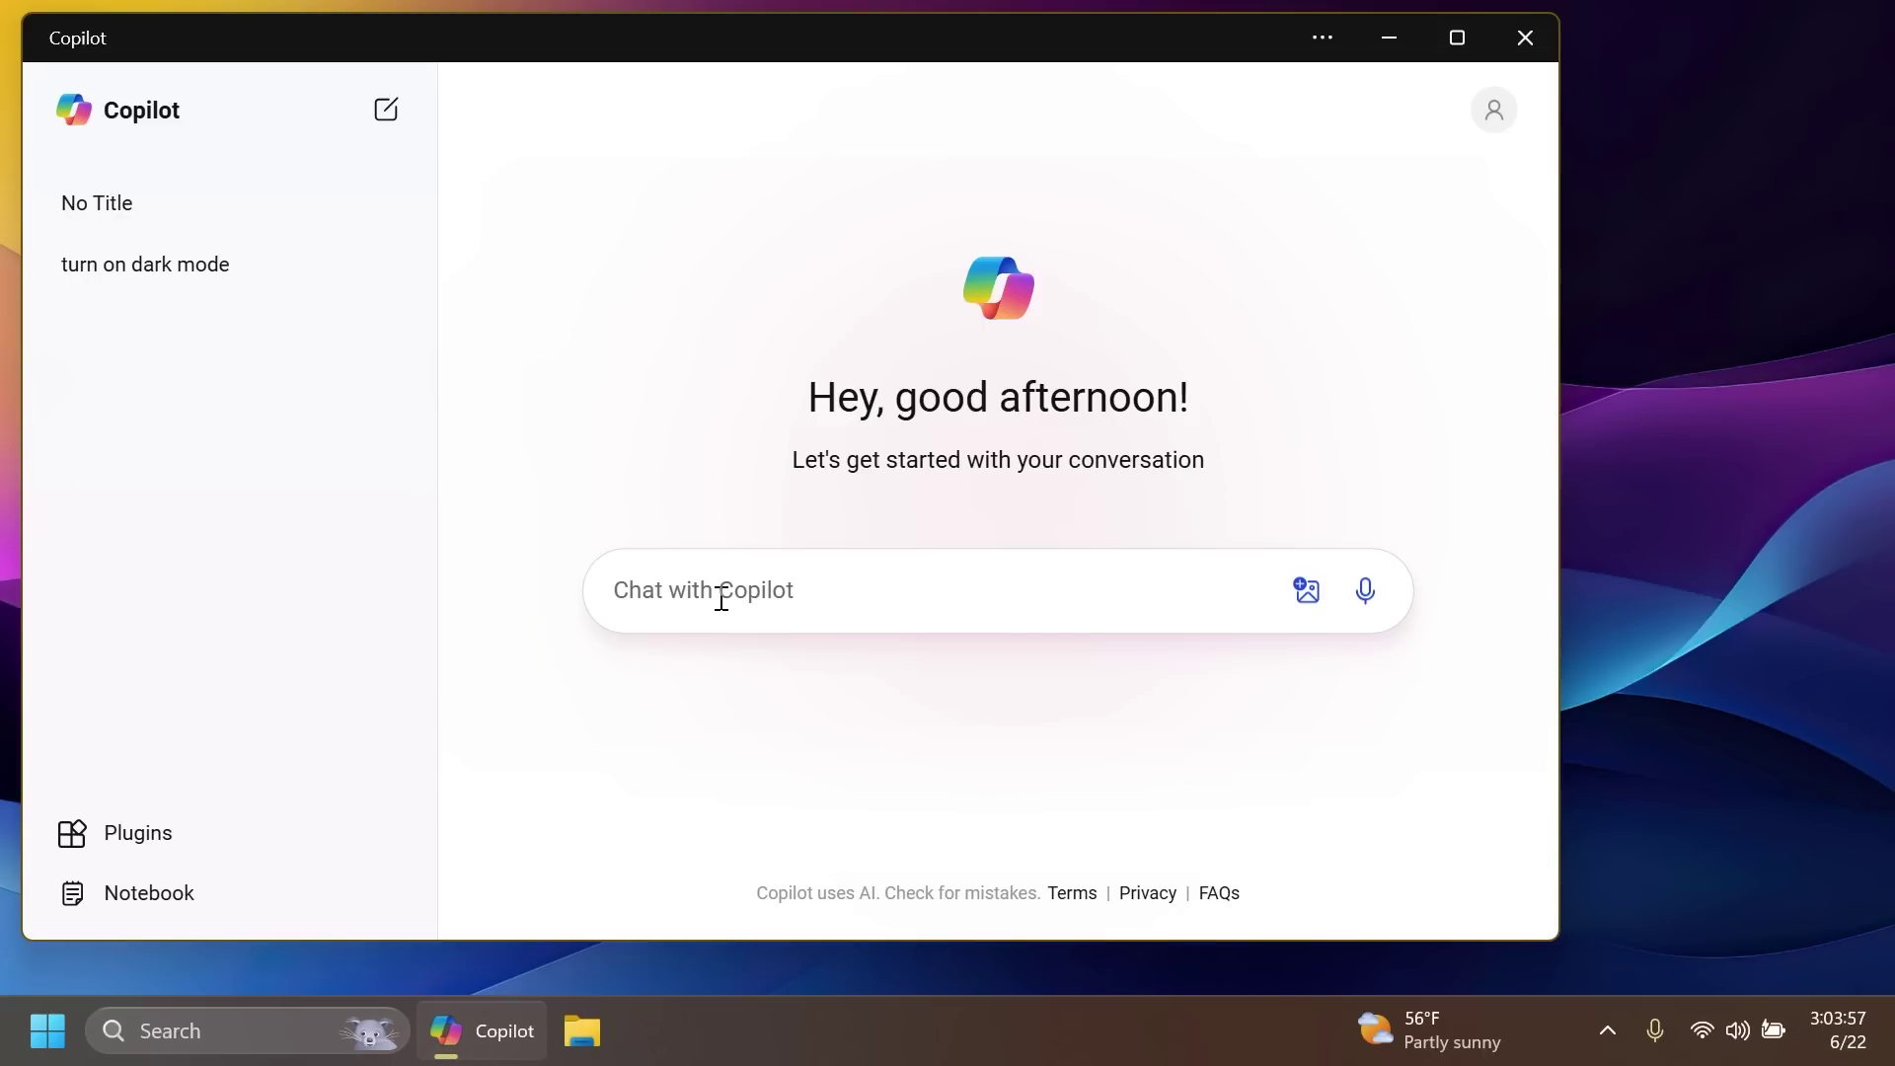
pyautogui.rightClick(555, 390)
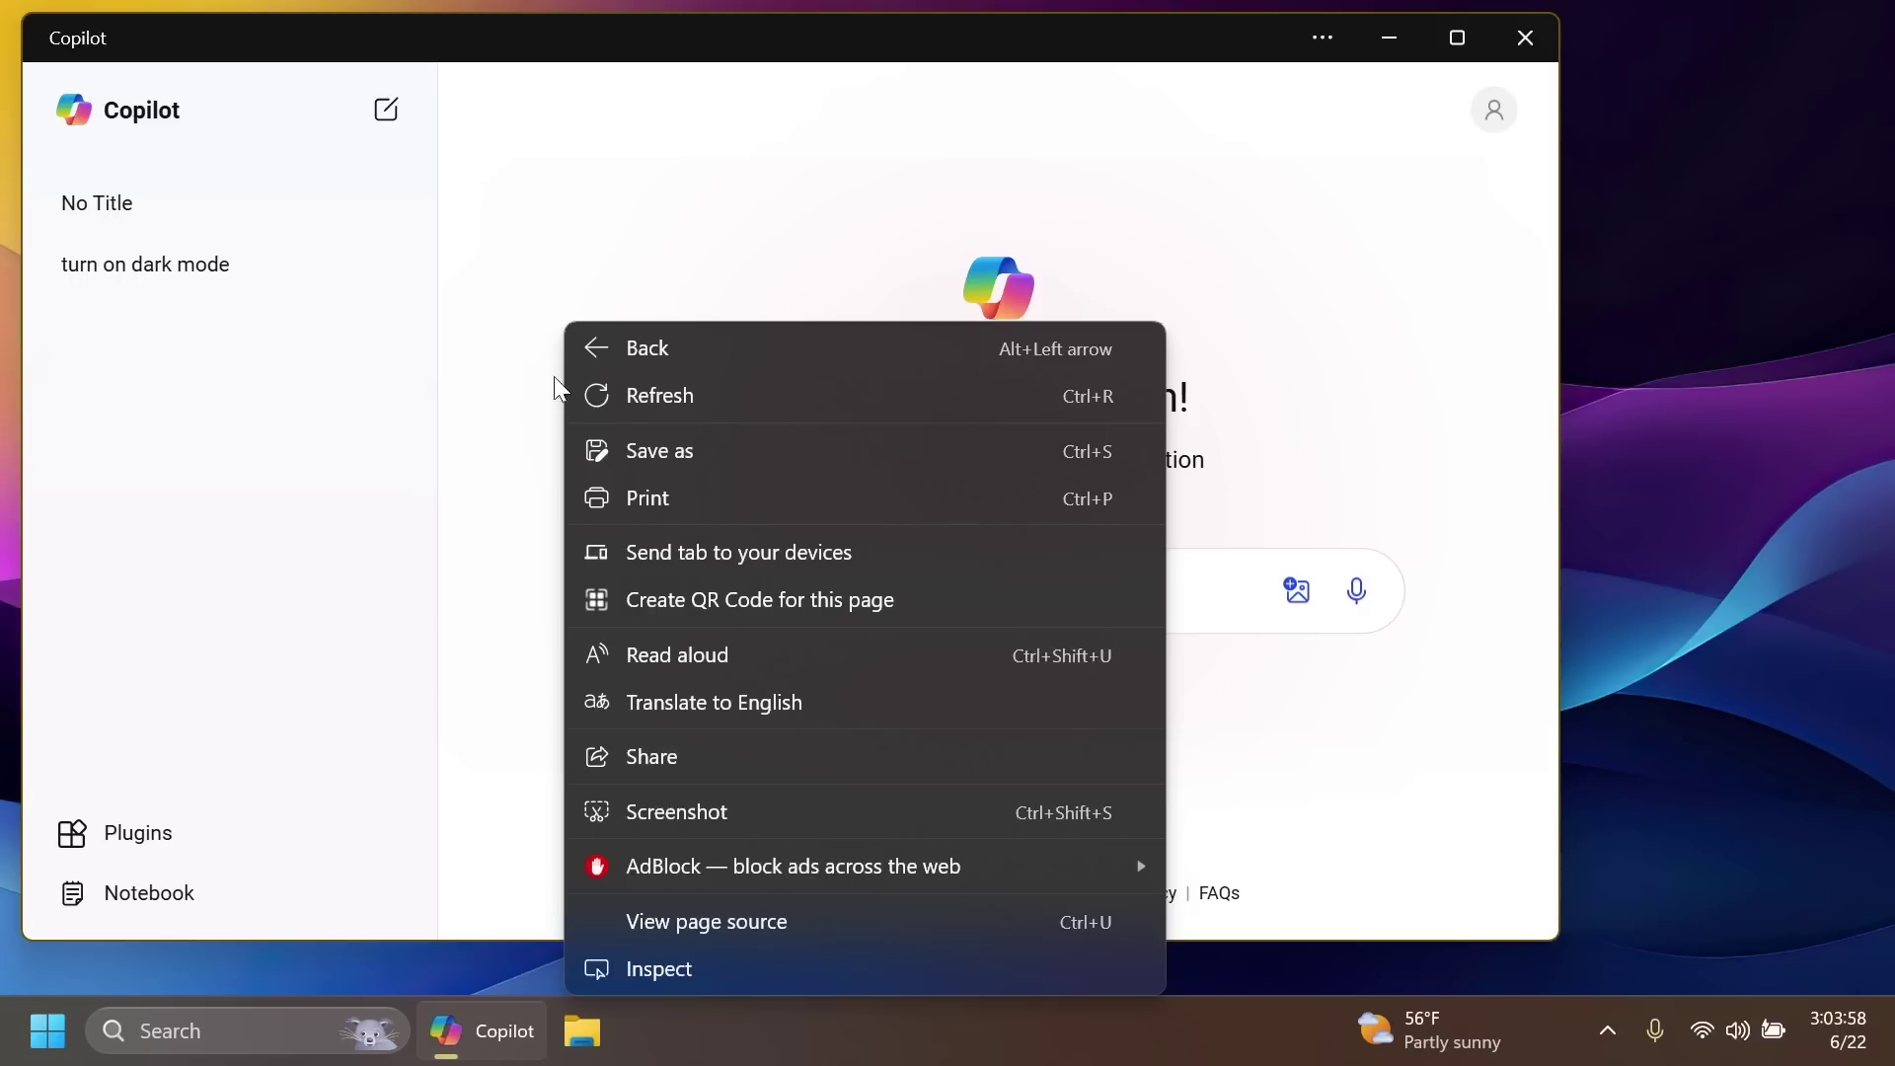
pyautogui.click(501, 499)
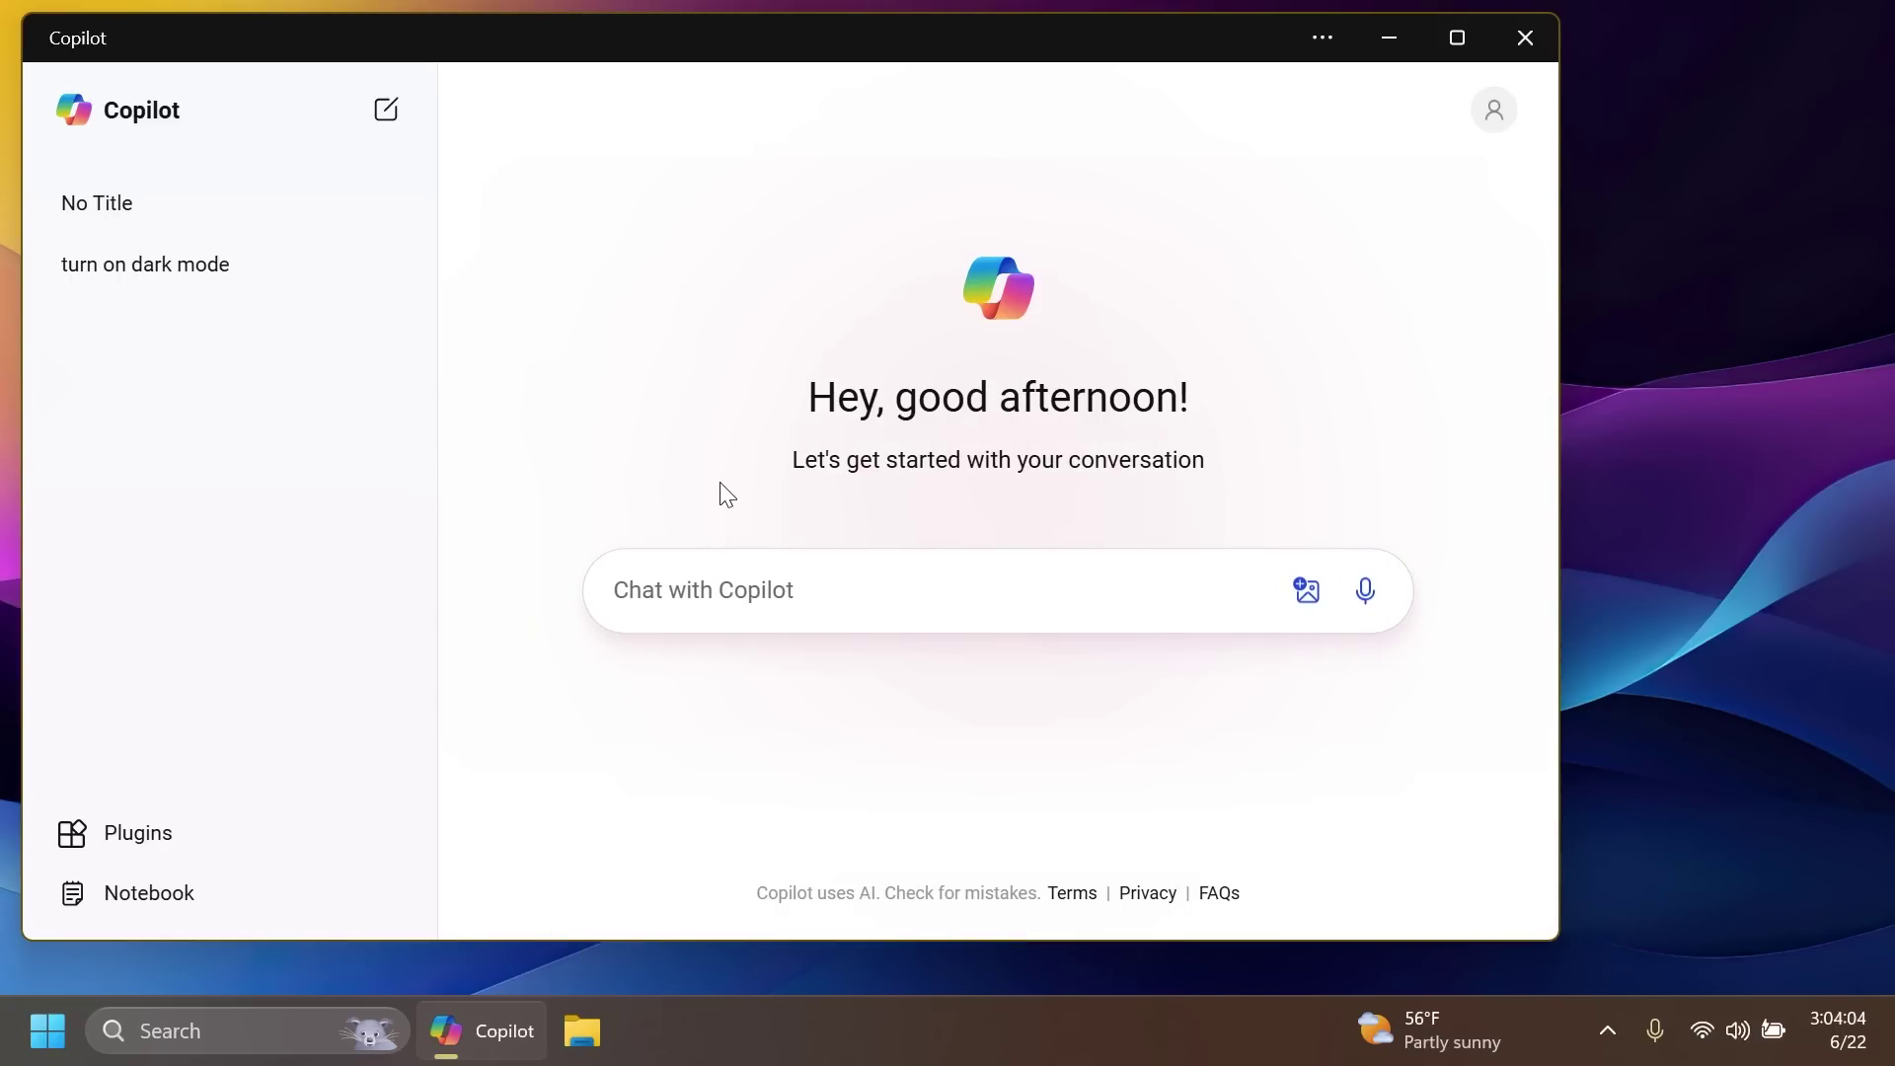
pyautogui.click(700, 602)
pyautogui.click(671, 411)
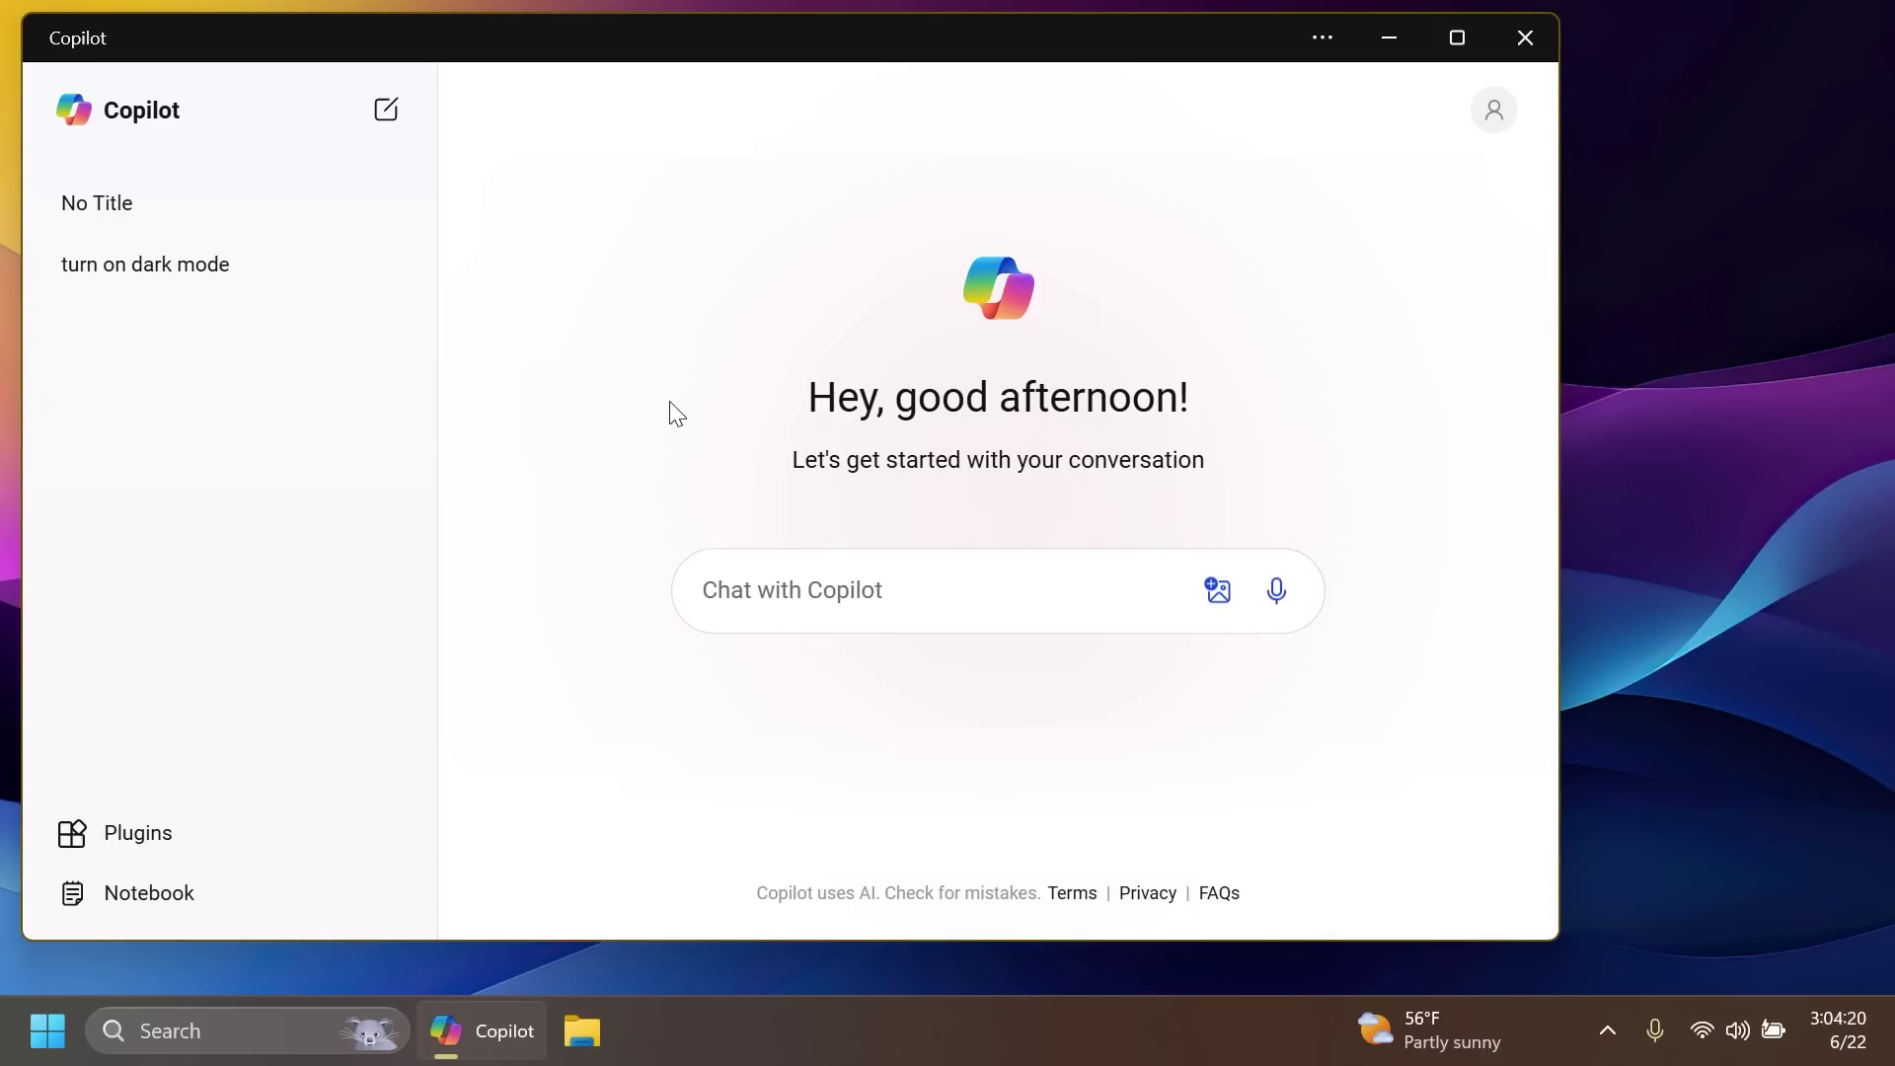
pyautogui.moveTo(748, 61); pyautogui.dragTo(840, 201)
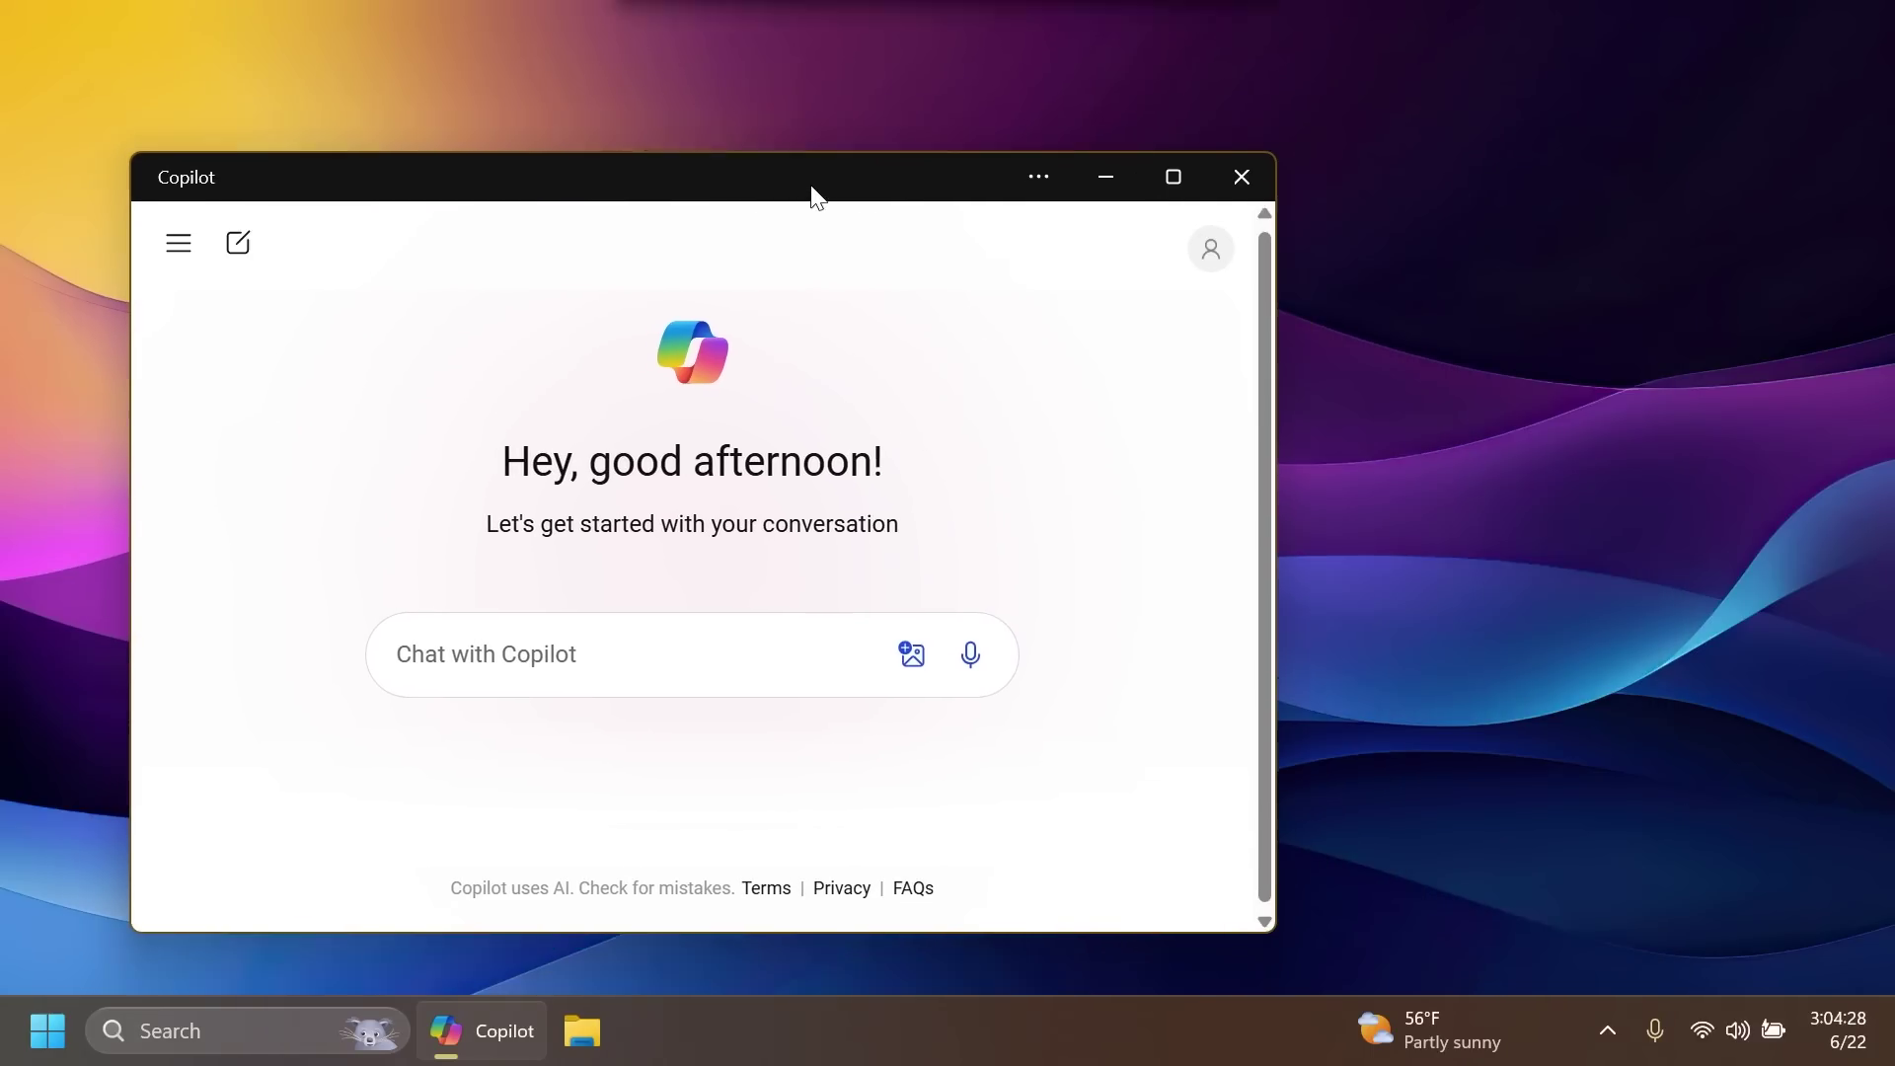
pyautogui.moveTo(816, 191); pyautogui.dragTo(824, 170)
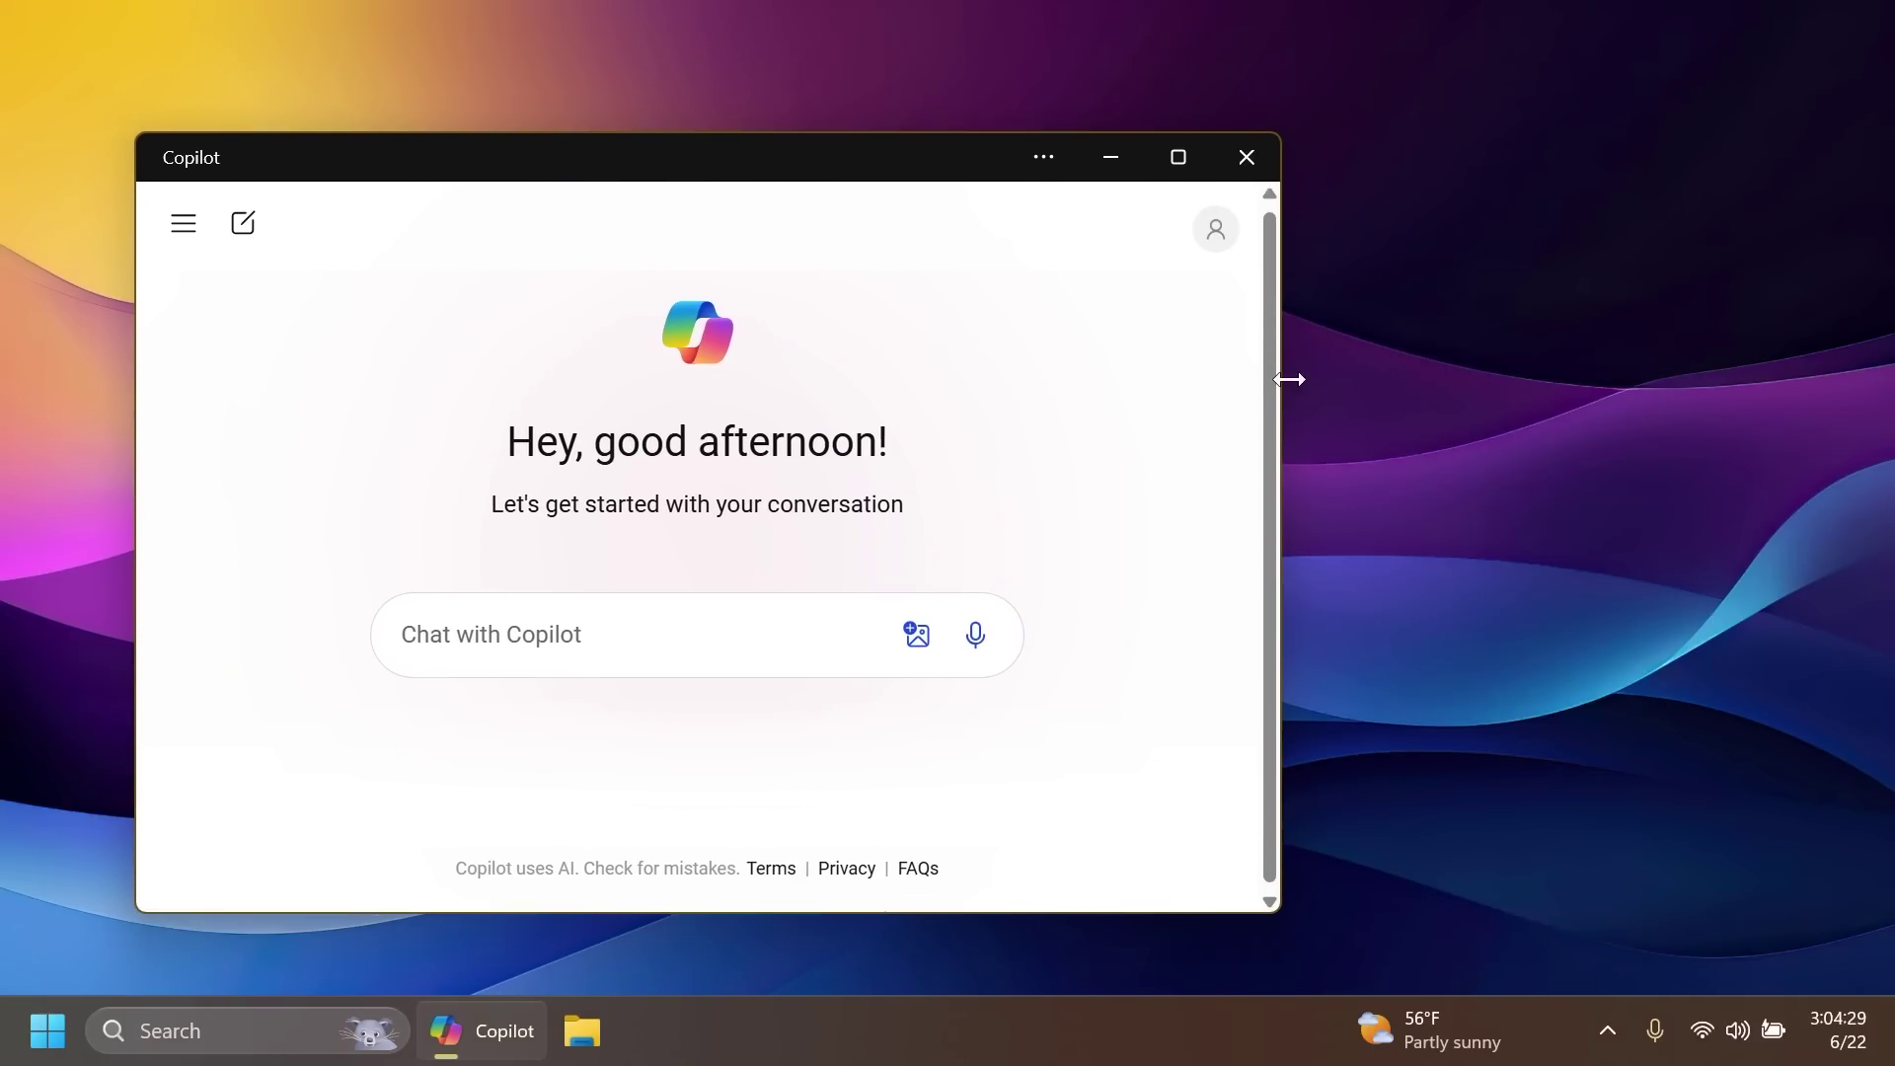
pyautogui.moveTo(1290, 381); pyautogui.dragTo(1637, 389)
pyautogui.rightClick(666, 316)
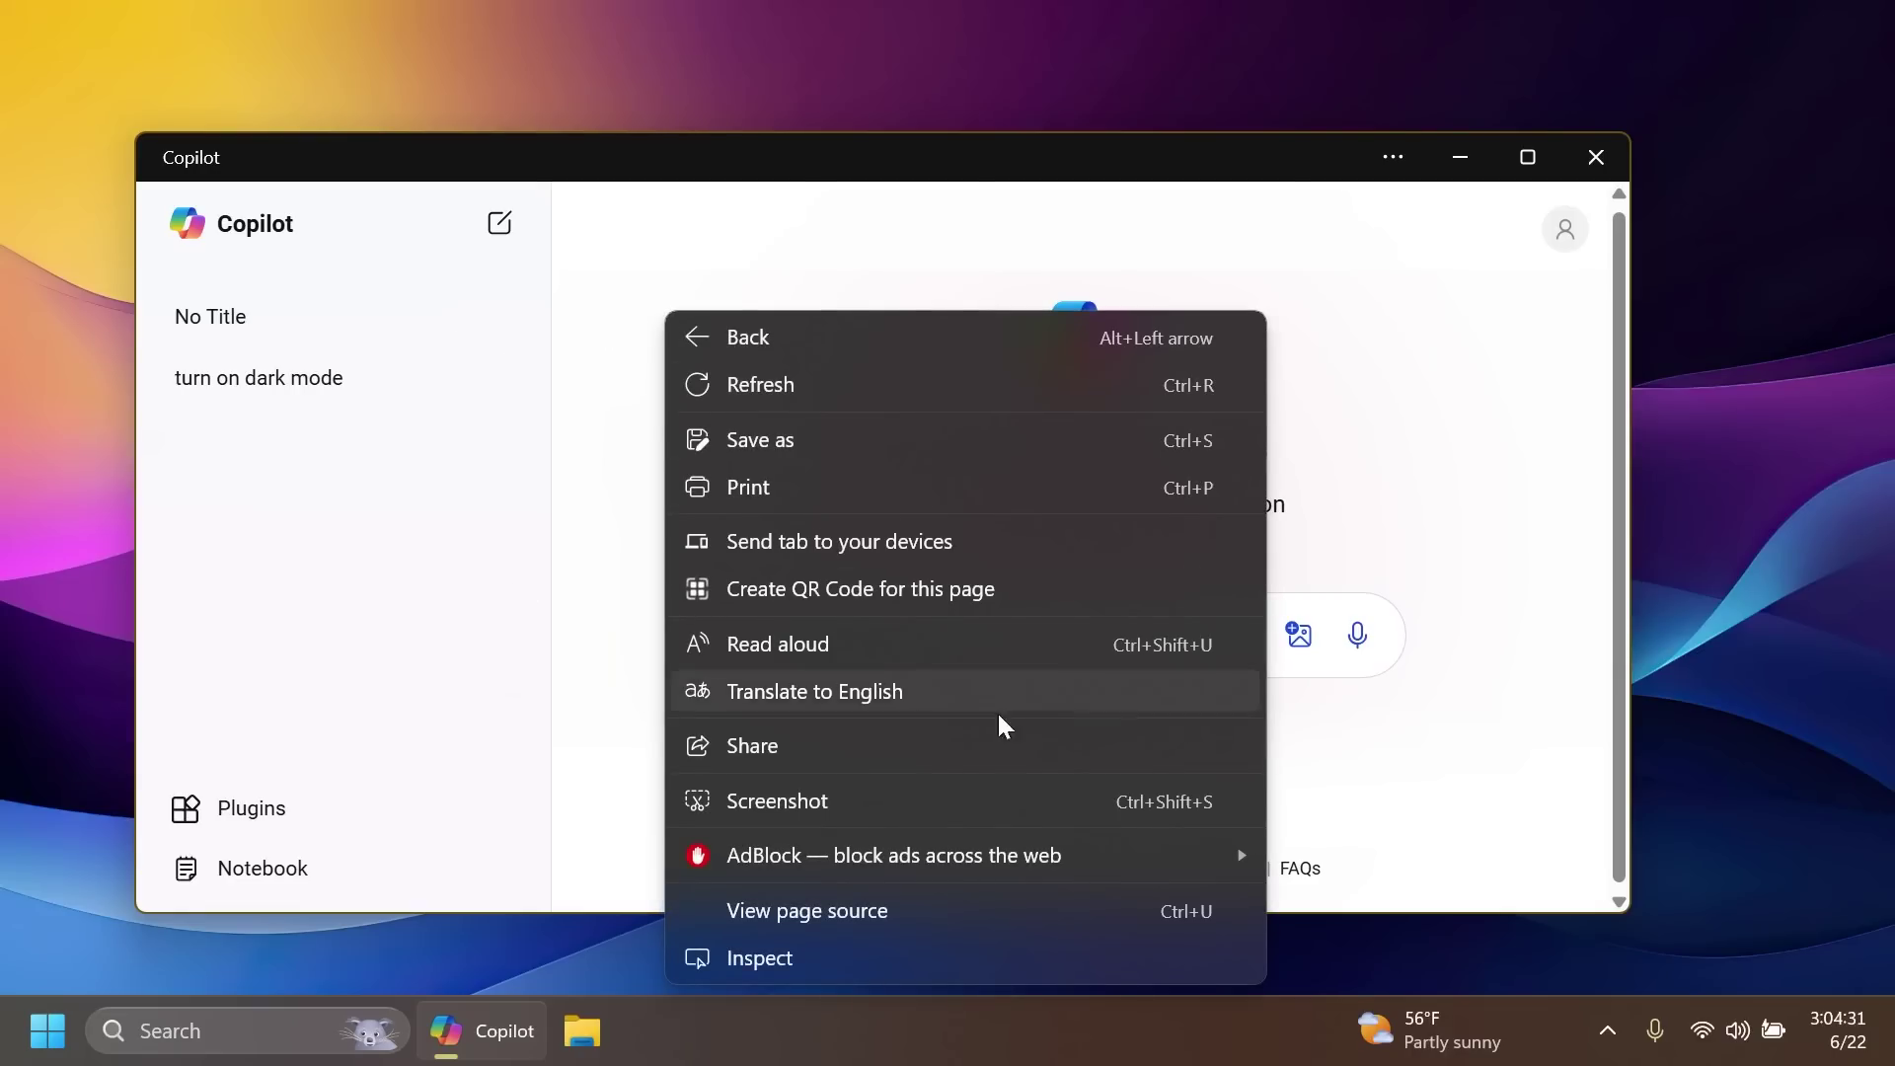
pyautogui.click(633, 555)
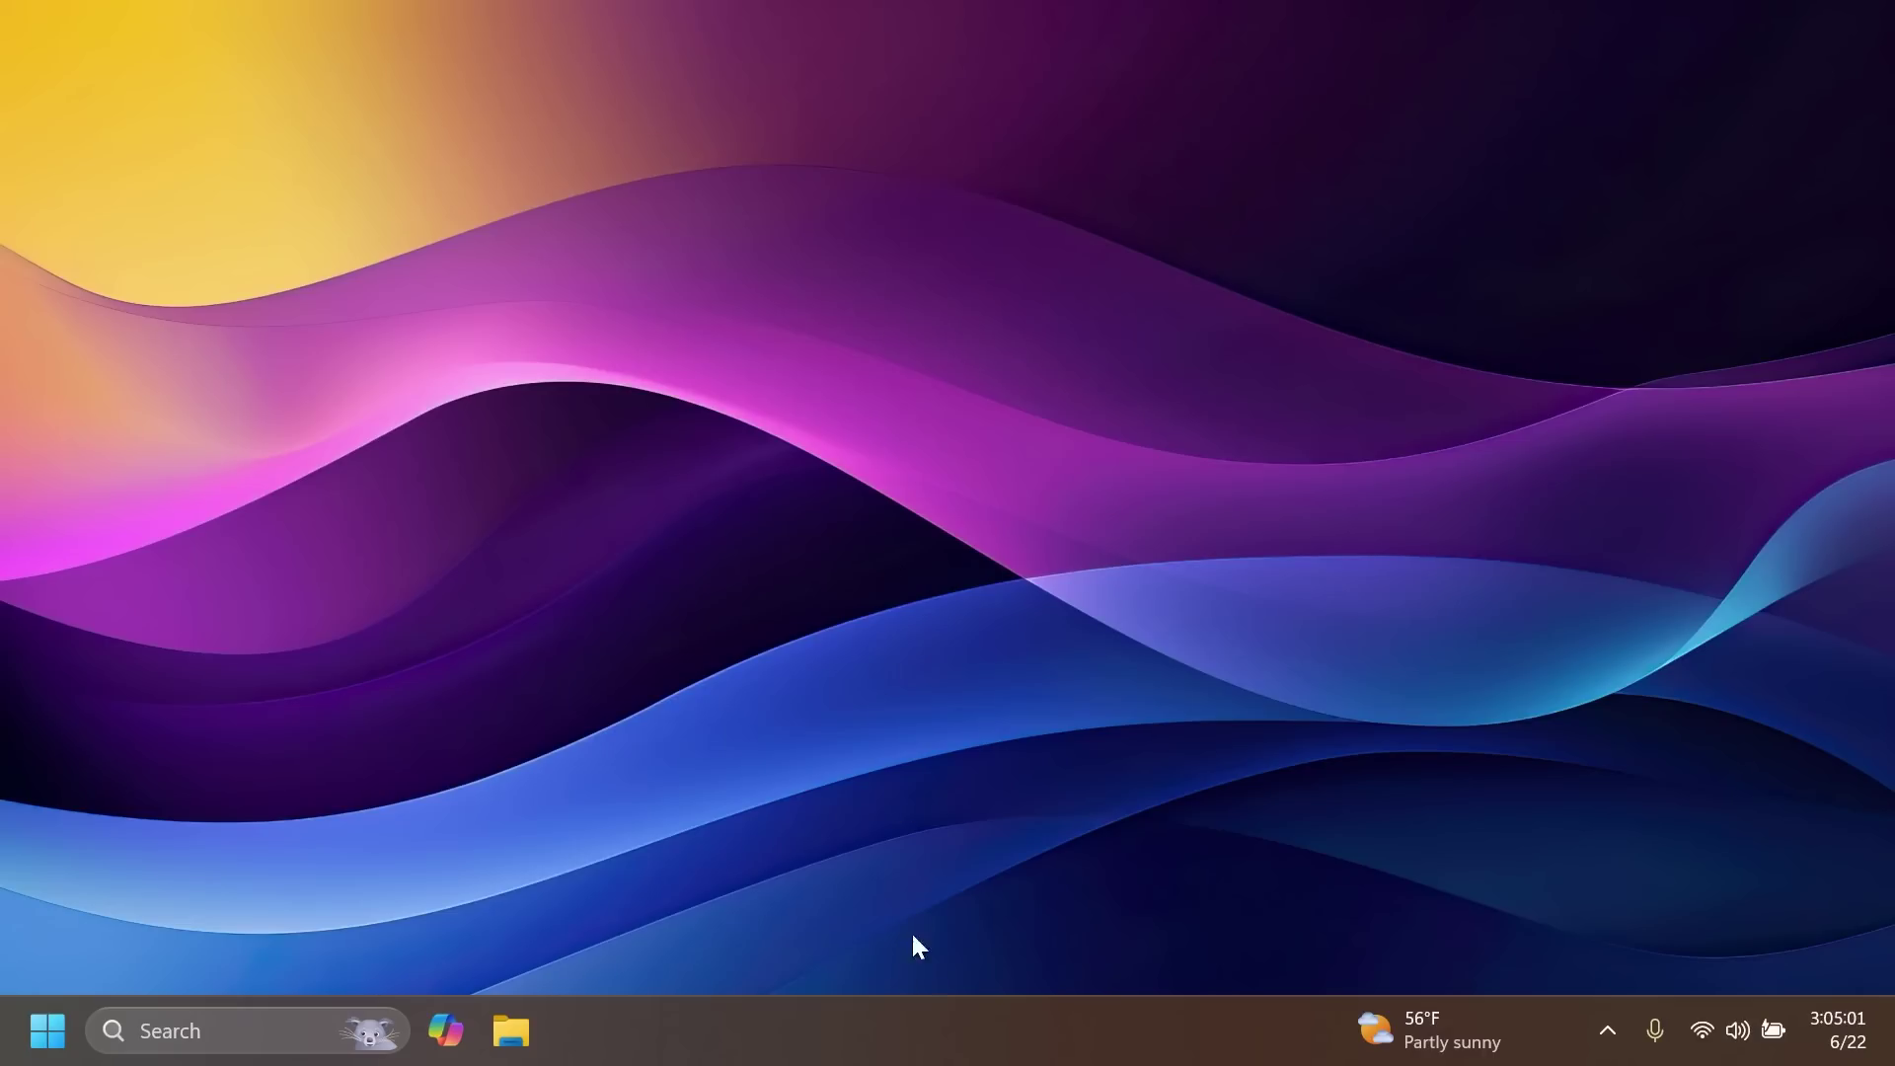
# Open the Taskbar settings page from the taskbar and expand Taskbar behaviors.
pyautogui.rightClick(910, 1034)
pyautogui.click(979, 974)
pyautogui.scroll(-10, 801, 642)
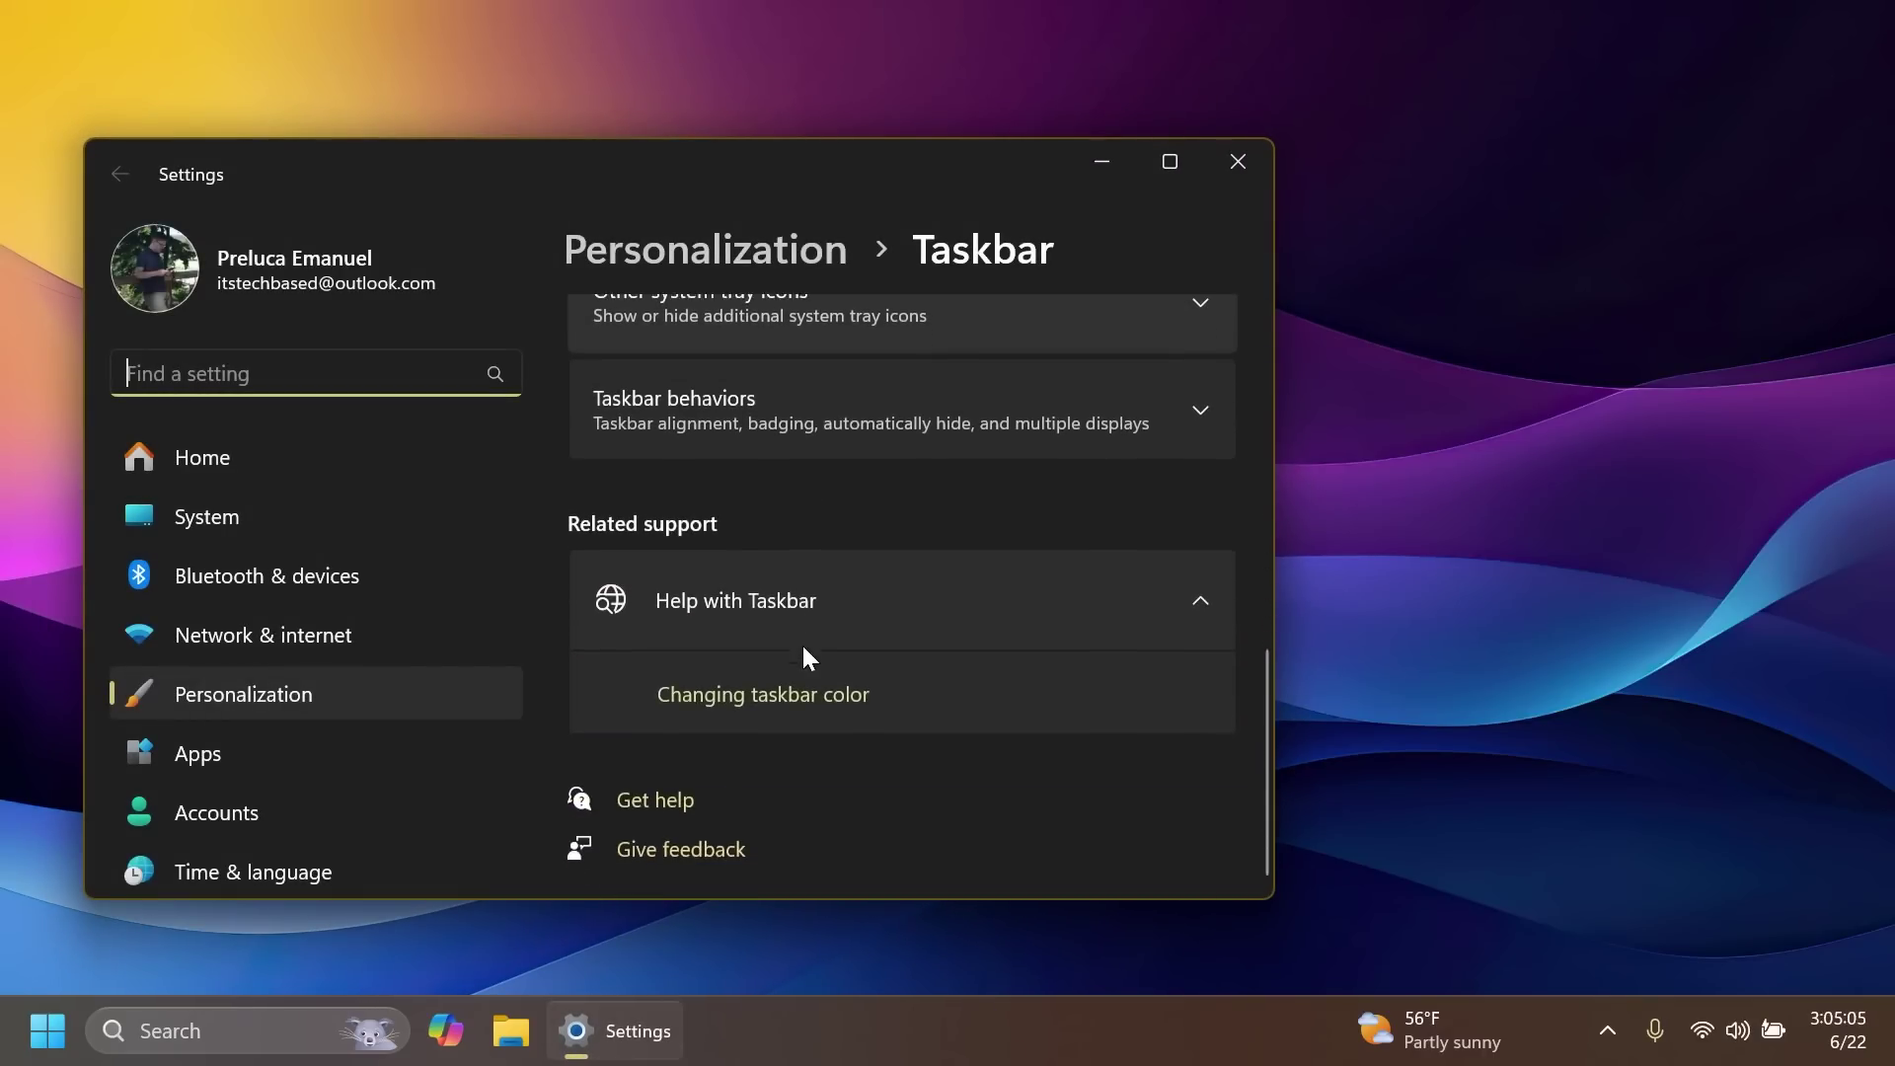
pyautogui.click(731, 420)
pyautogui.scroll(-6, 892, 483)
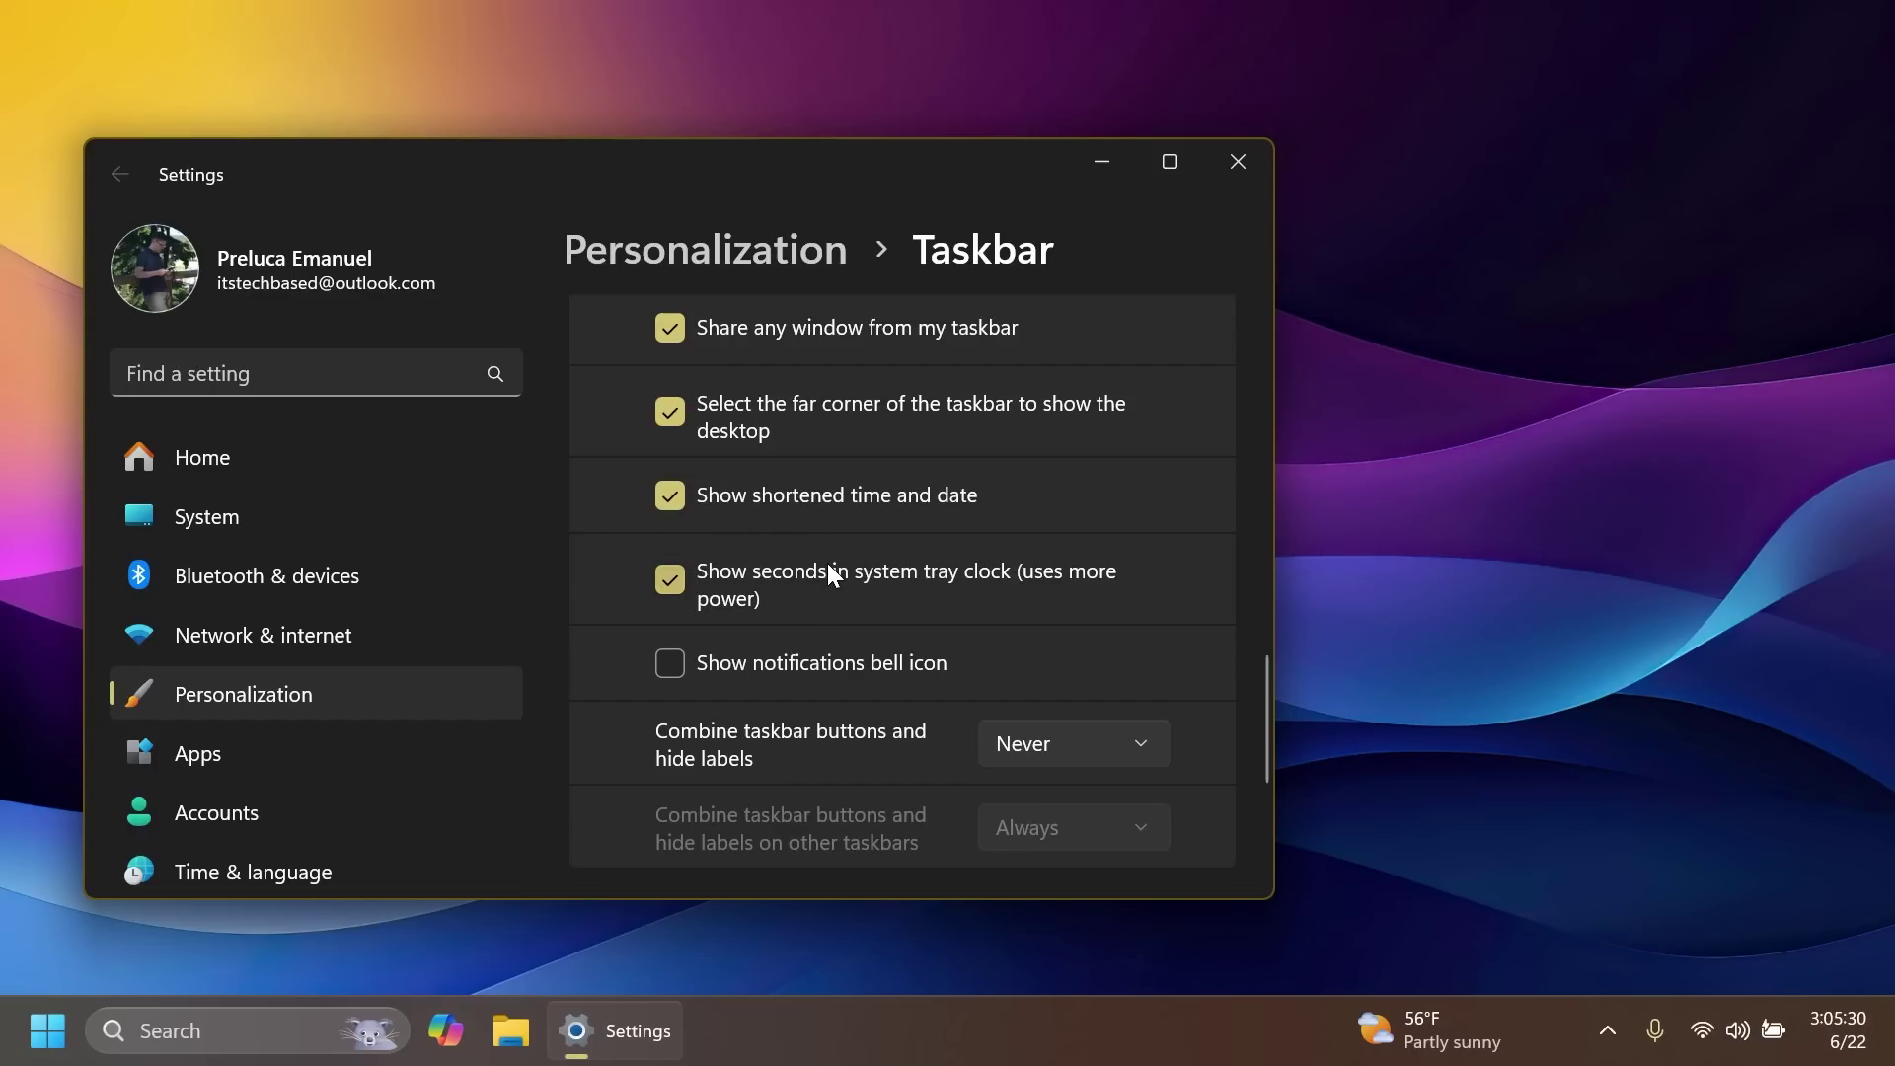
# Toggle shortened time and date and the notifications bell repeatedly, ending with the shortened clock.
pyautogui.click(669, 497)
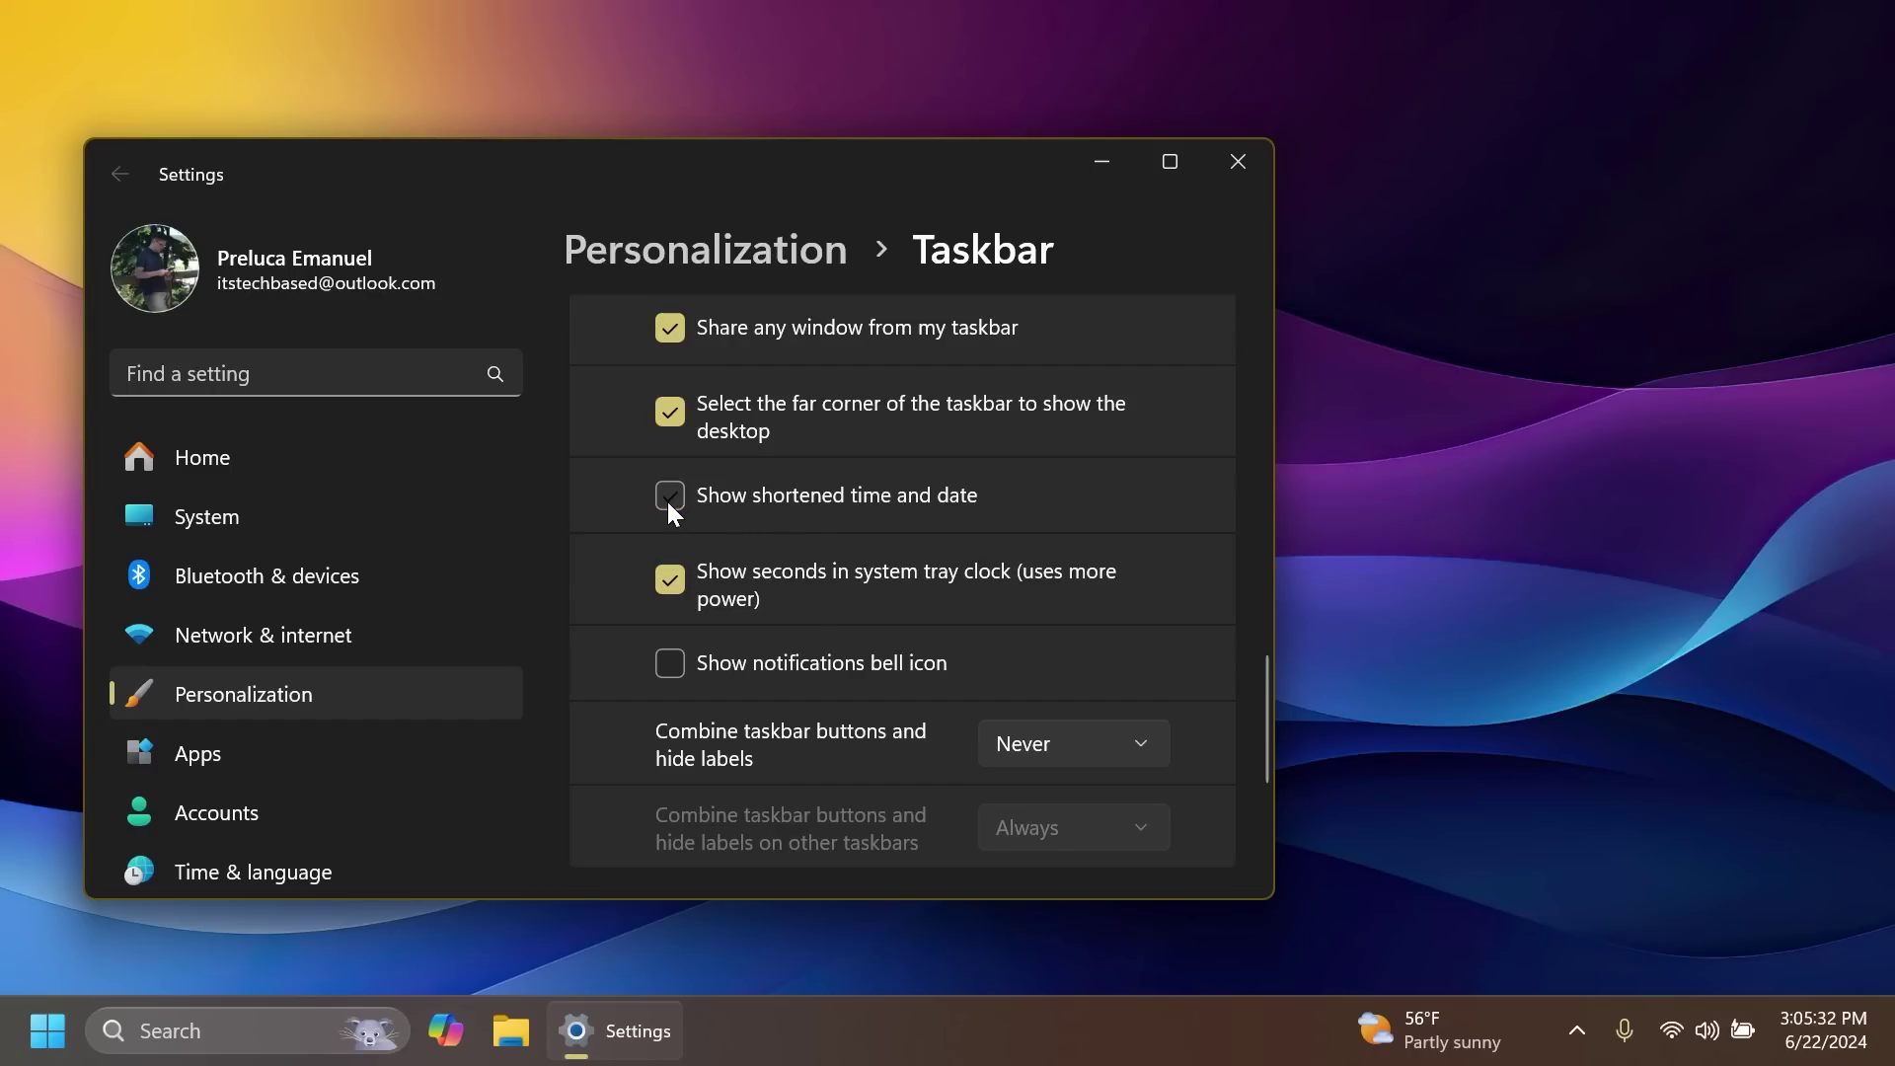
pyautogui.click(671, 664)
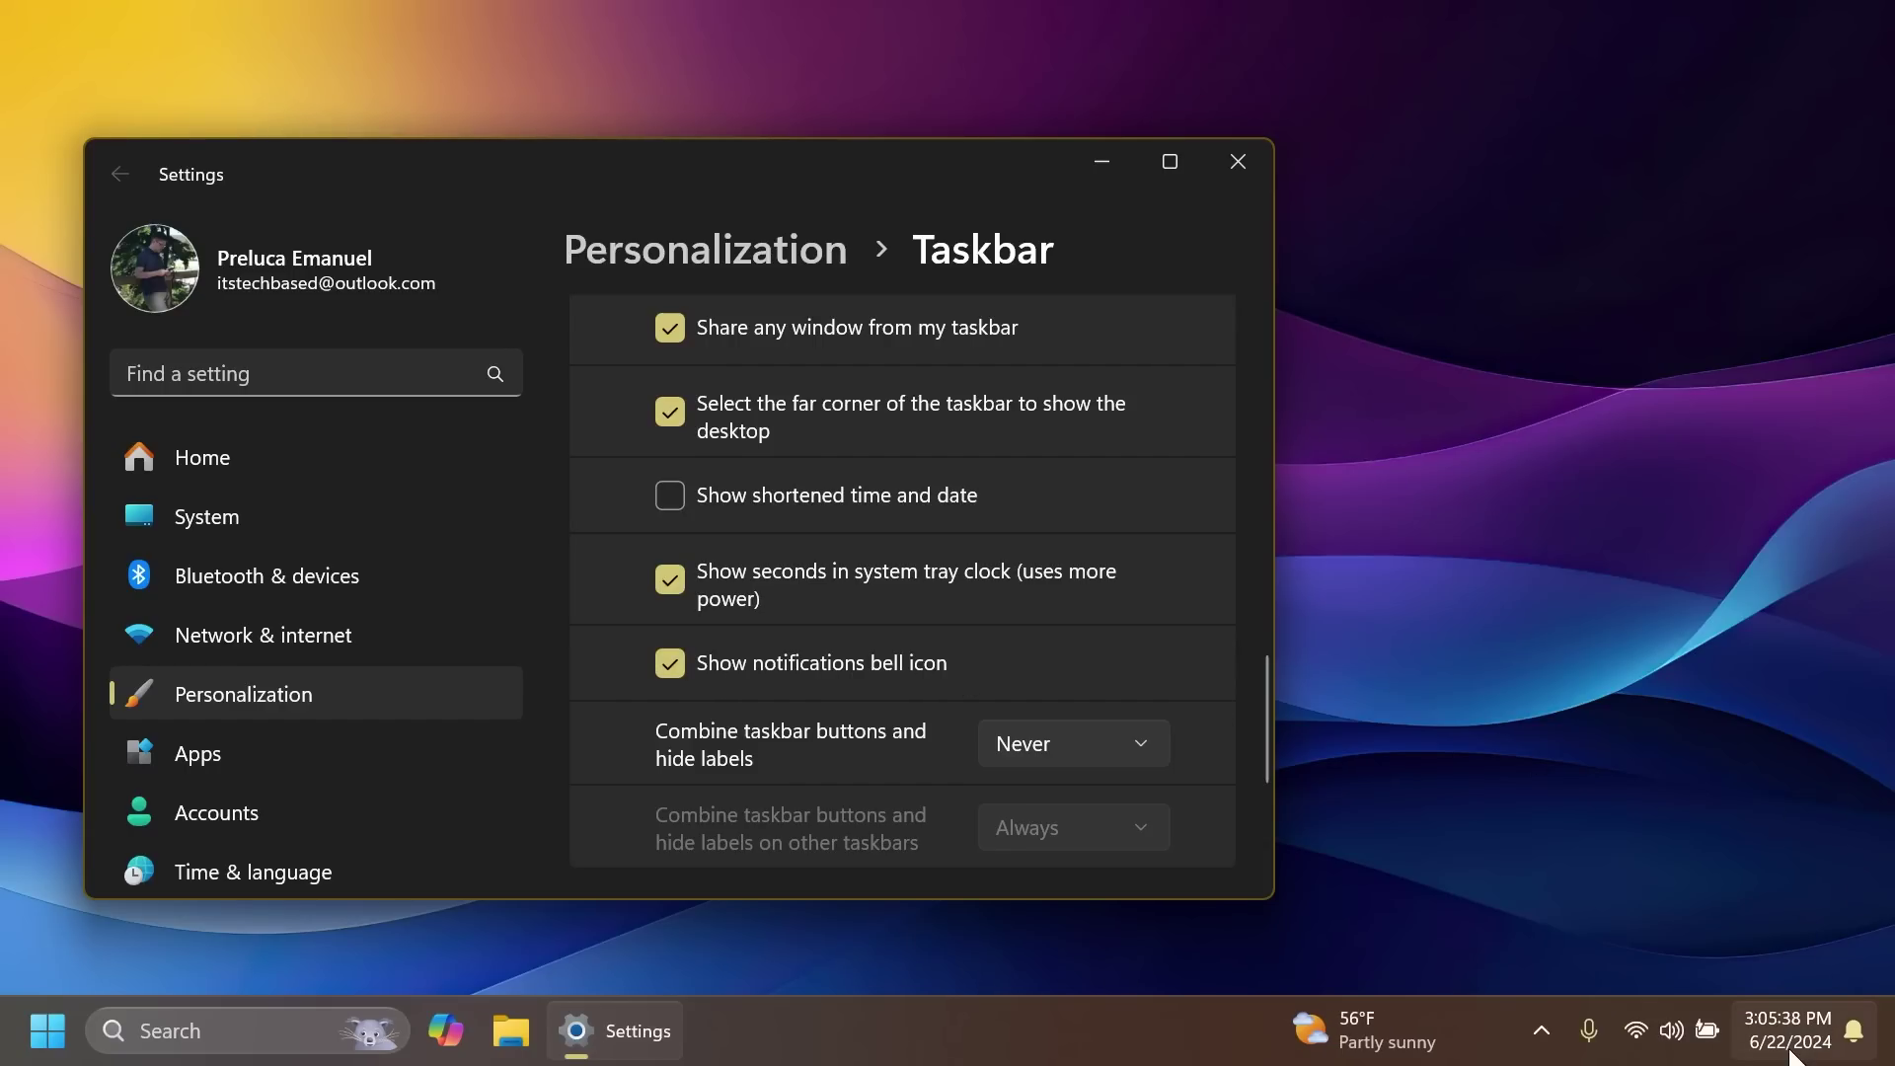
pyautogui.click(670, 495)
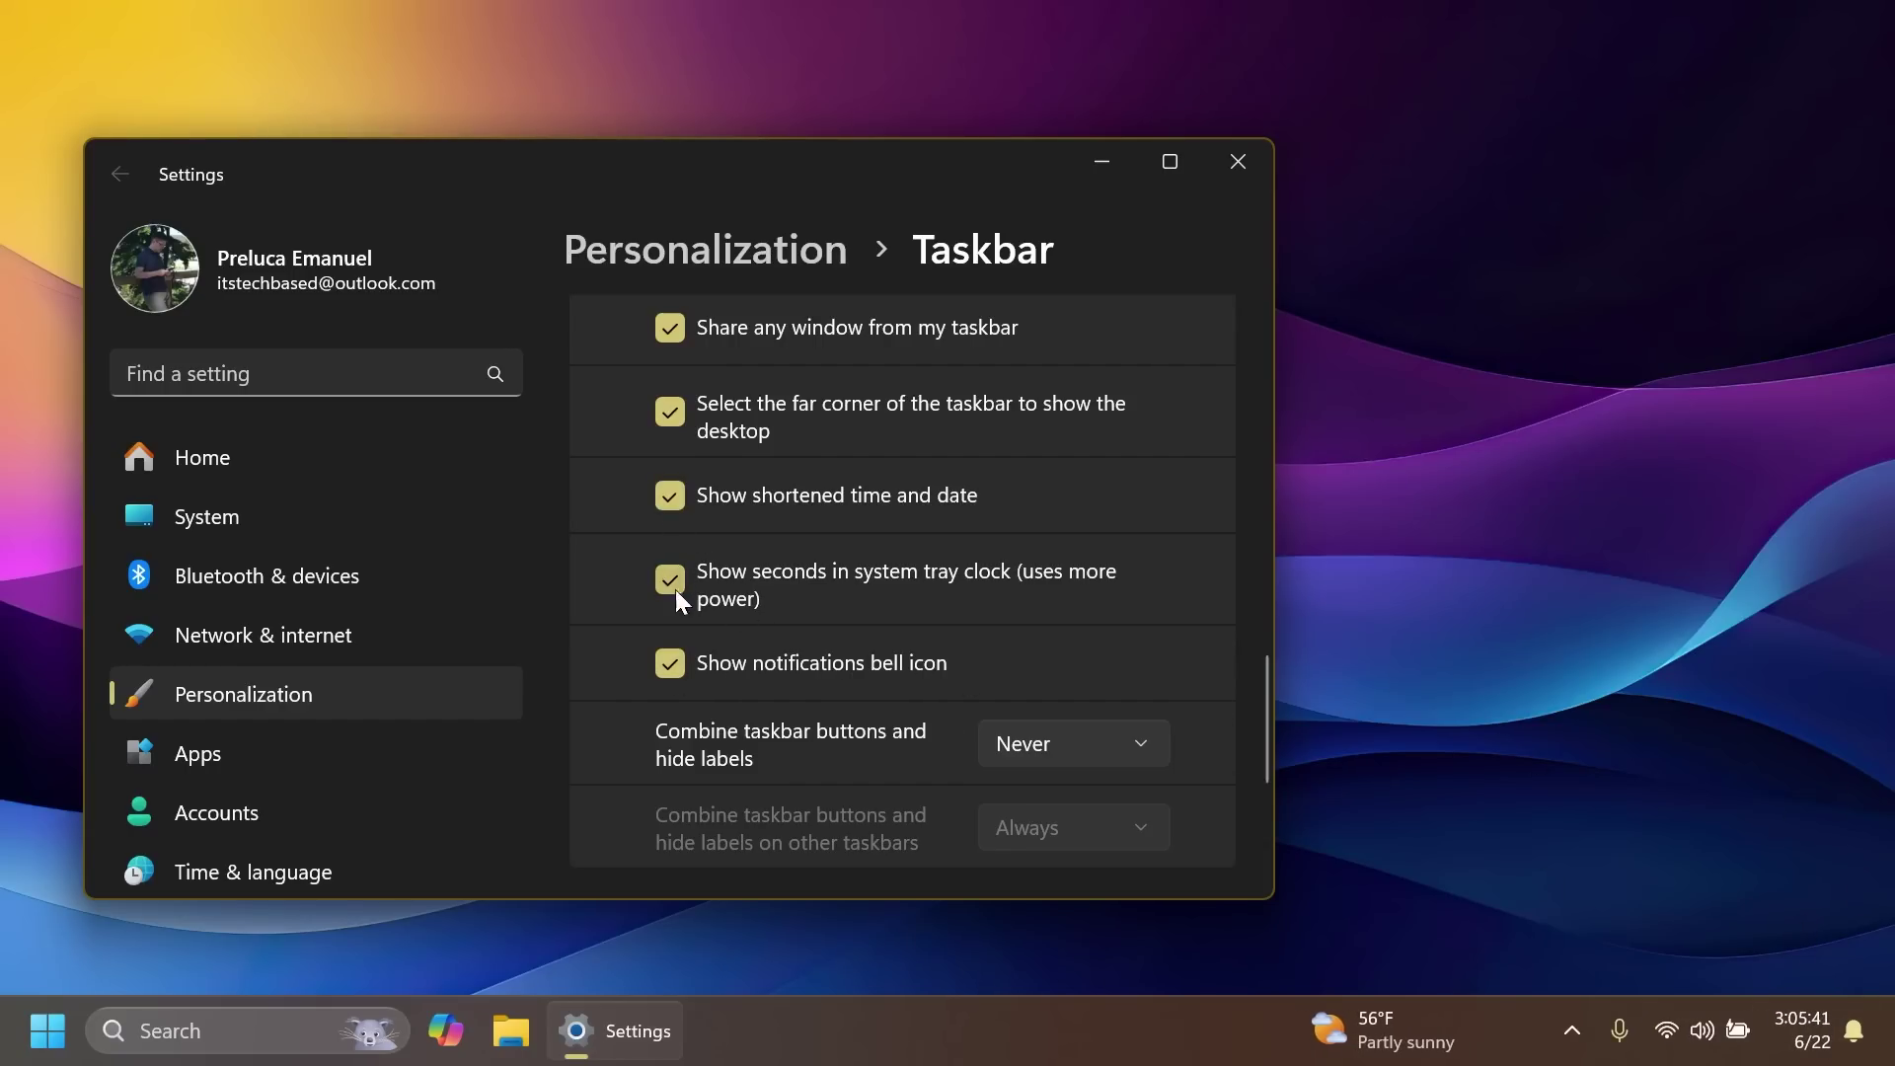
pyautogui.click(669, 662)
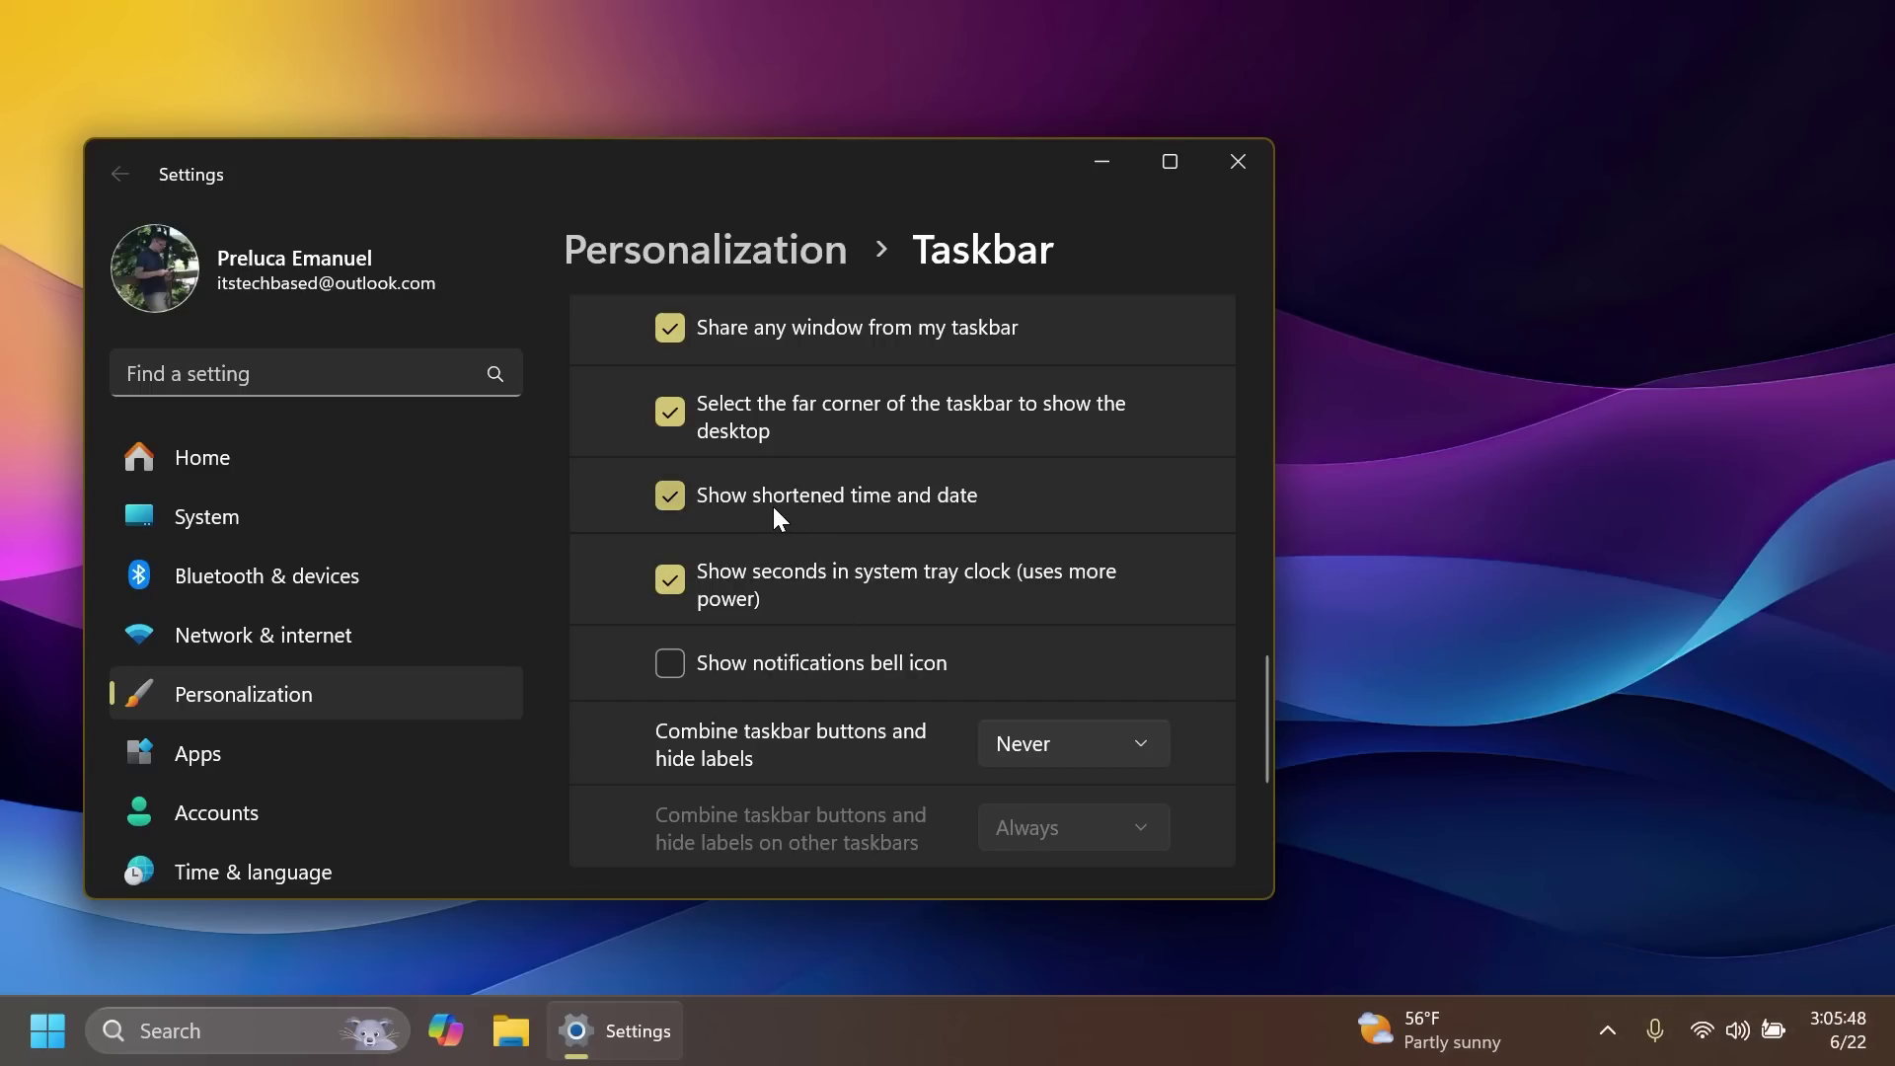
pyautogui.click(672, 493)
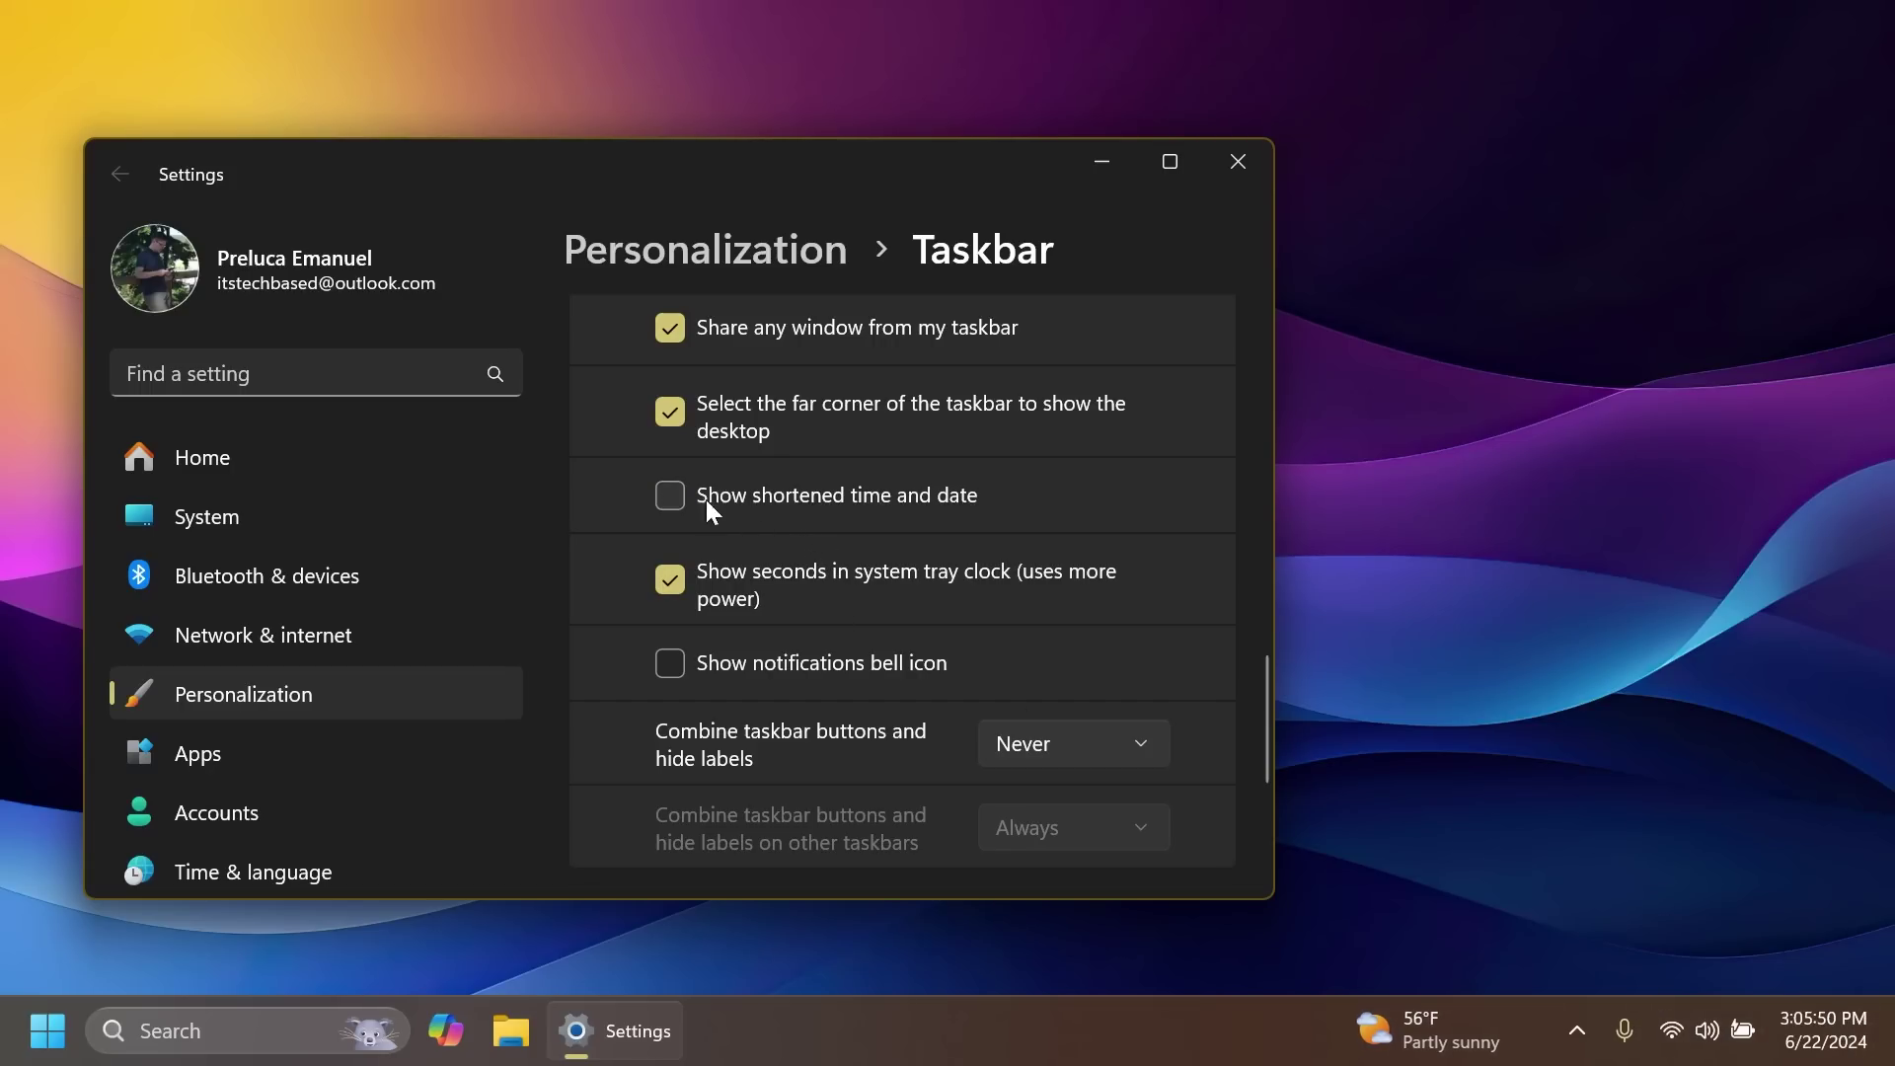
pyautogui.click(671, 495)
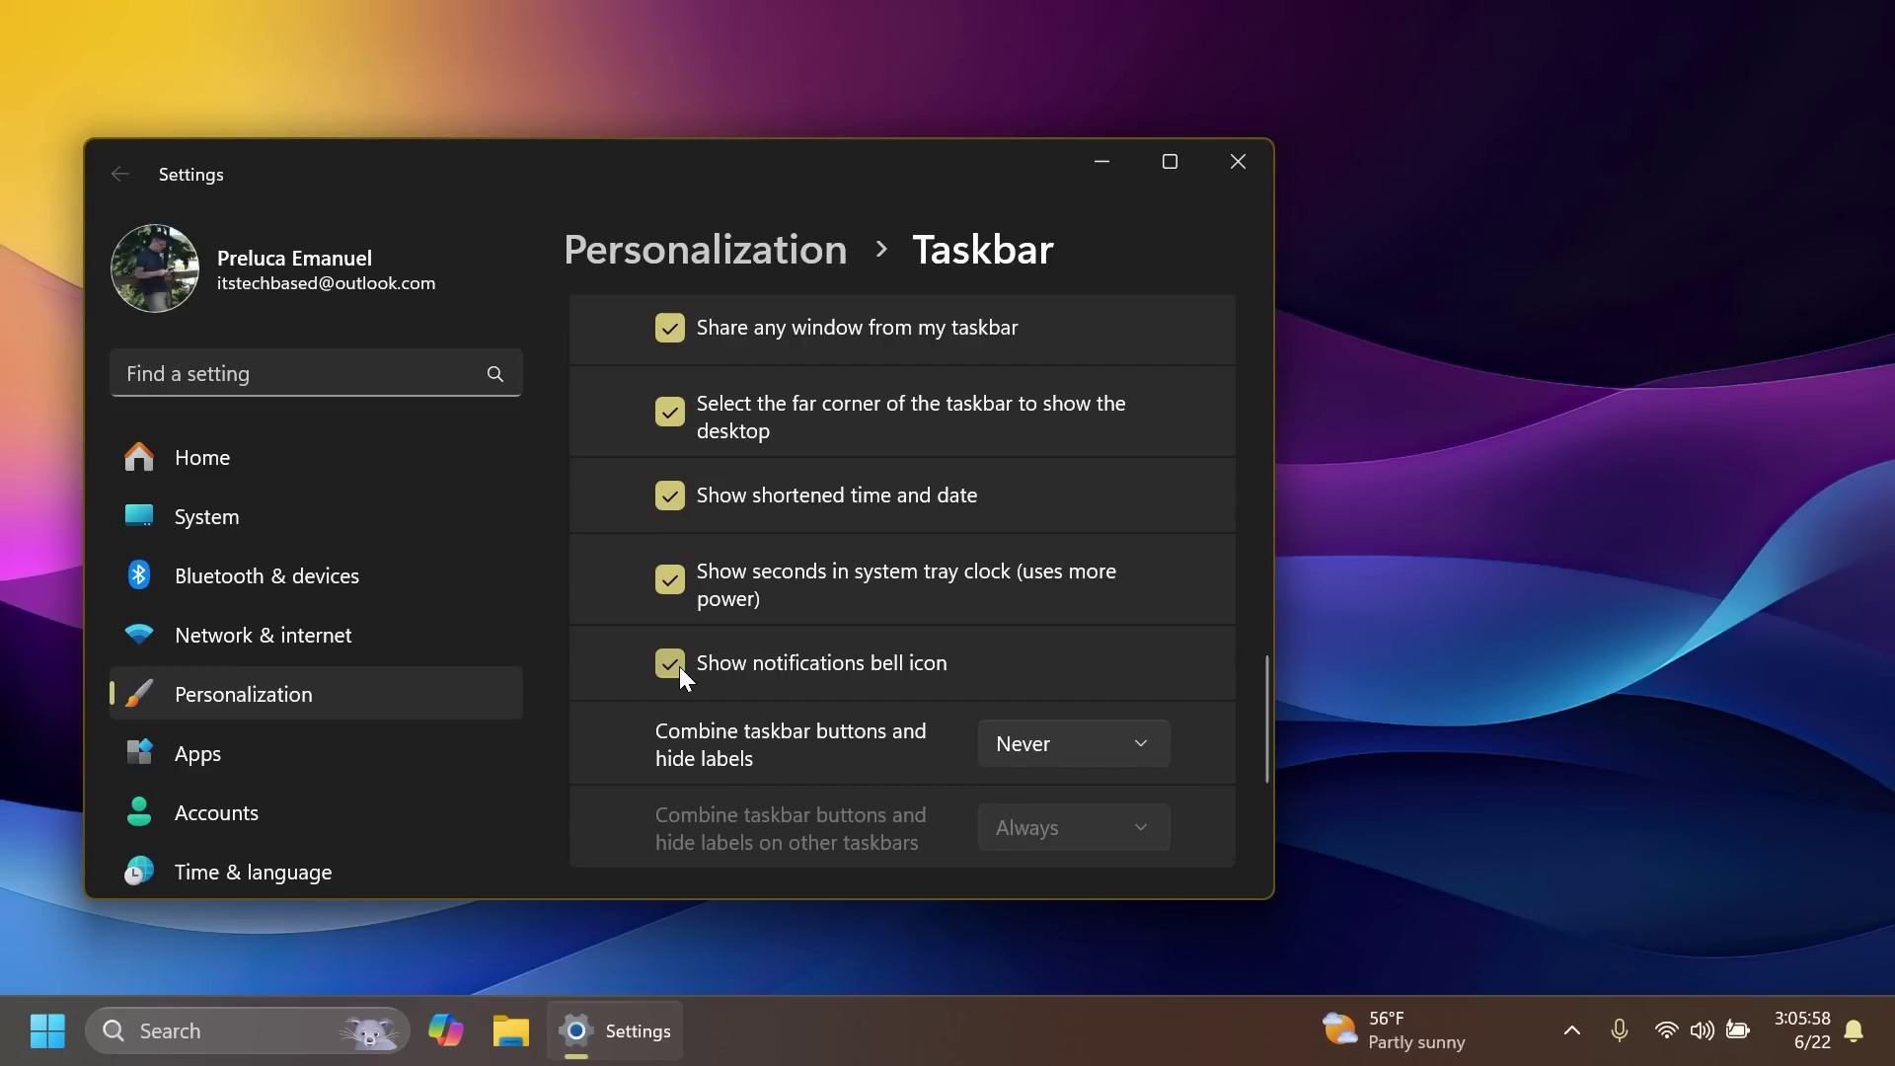
pyautogui.click(669, 495)
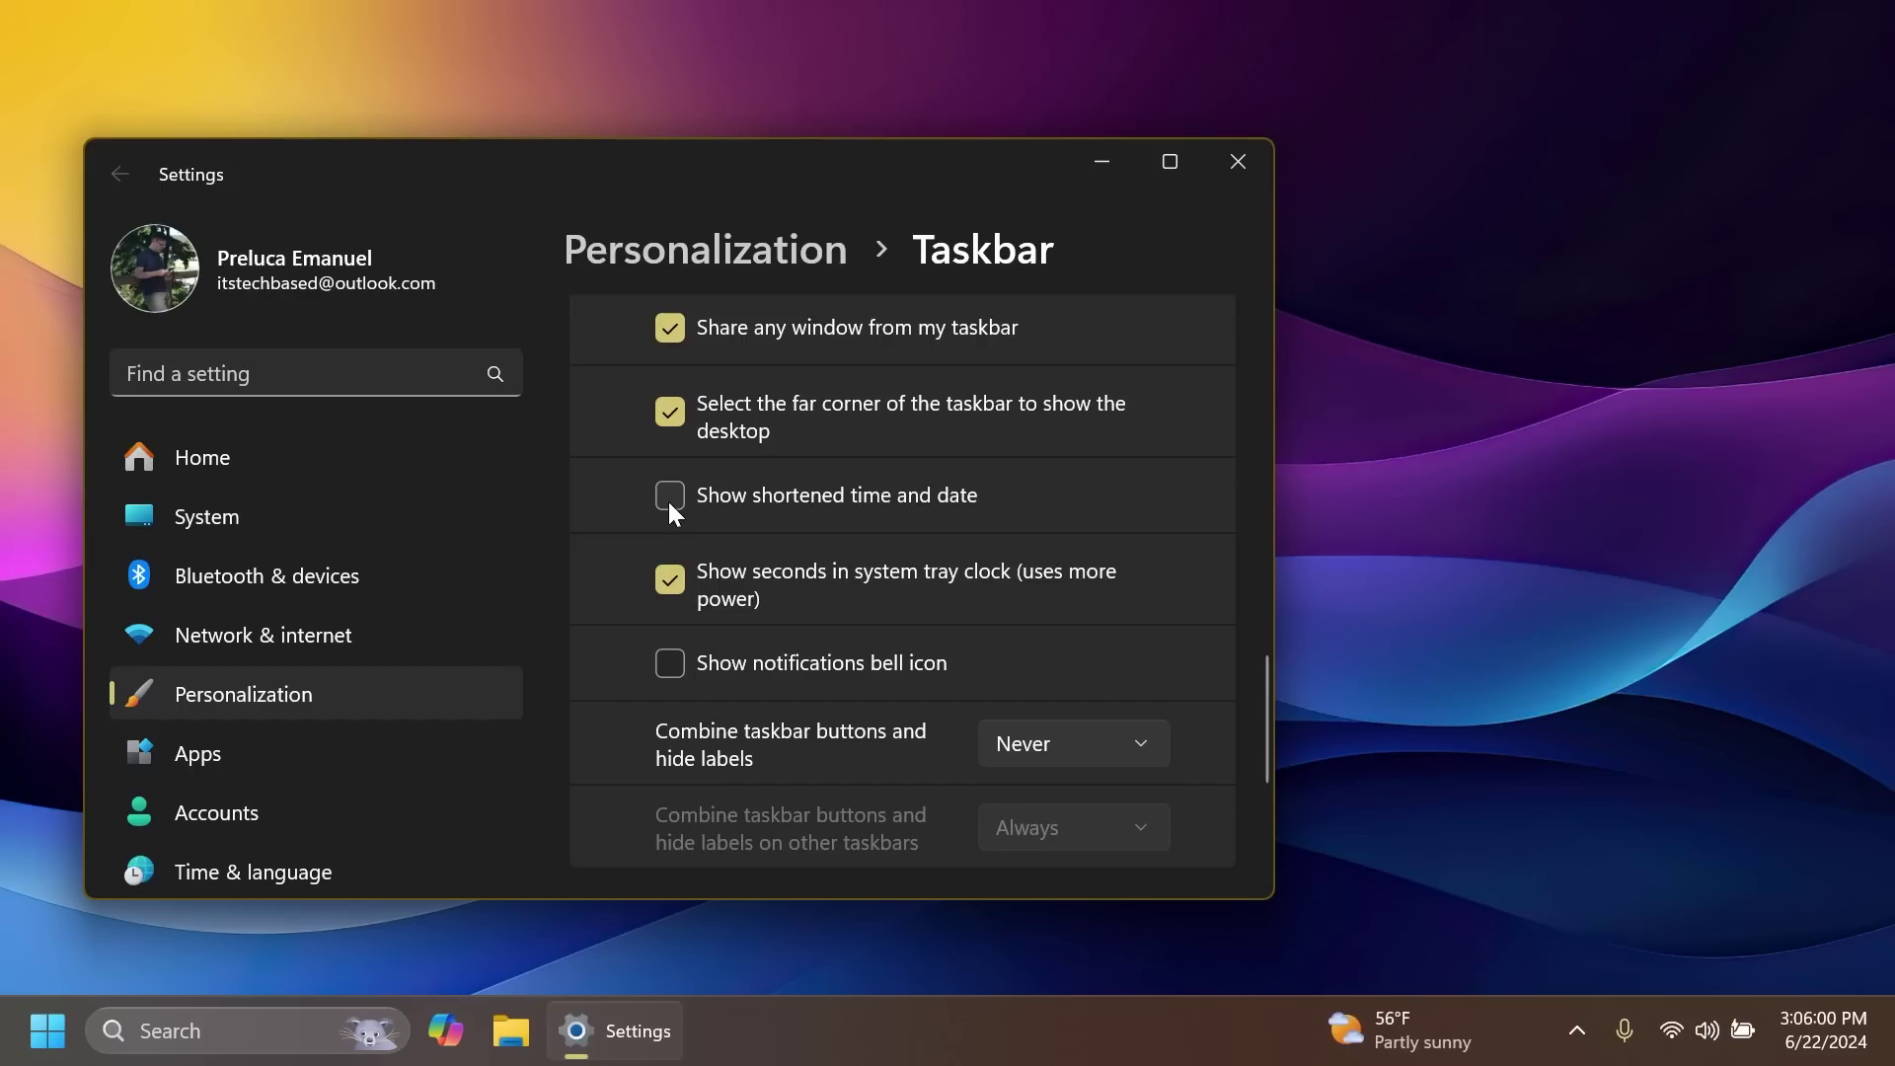
pyautogui.click(670, 495)
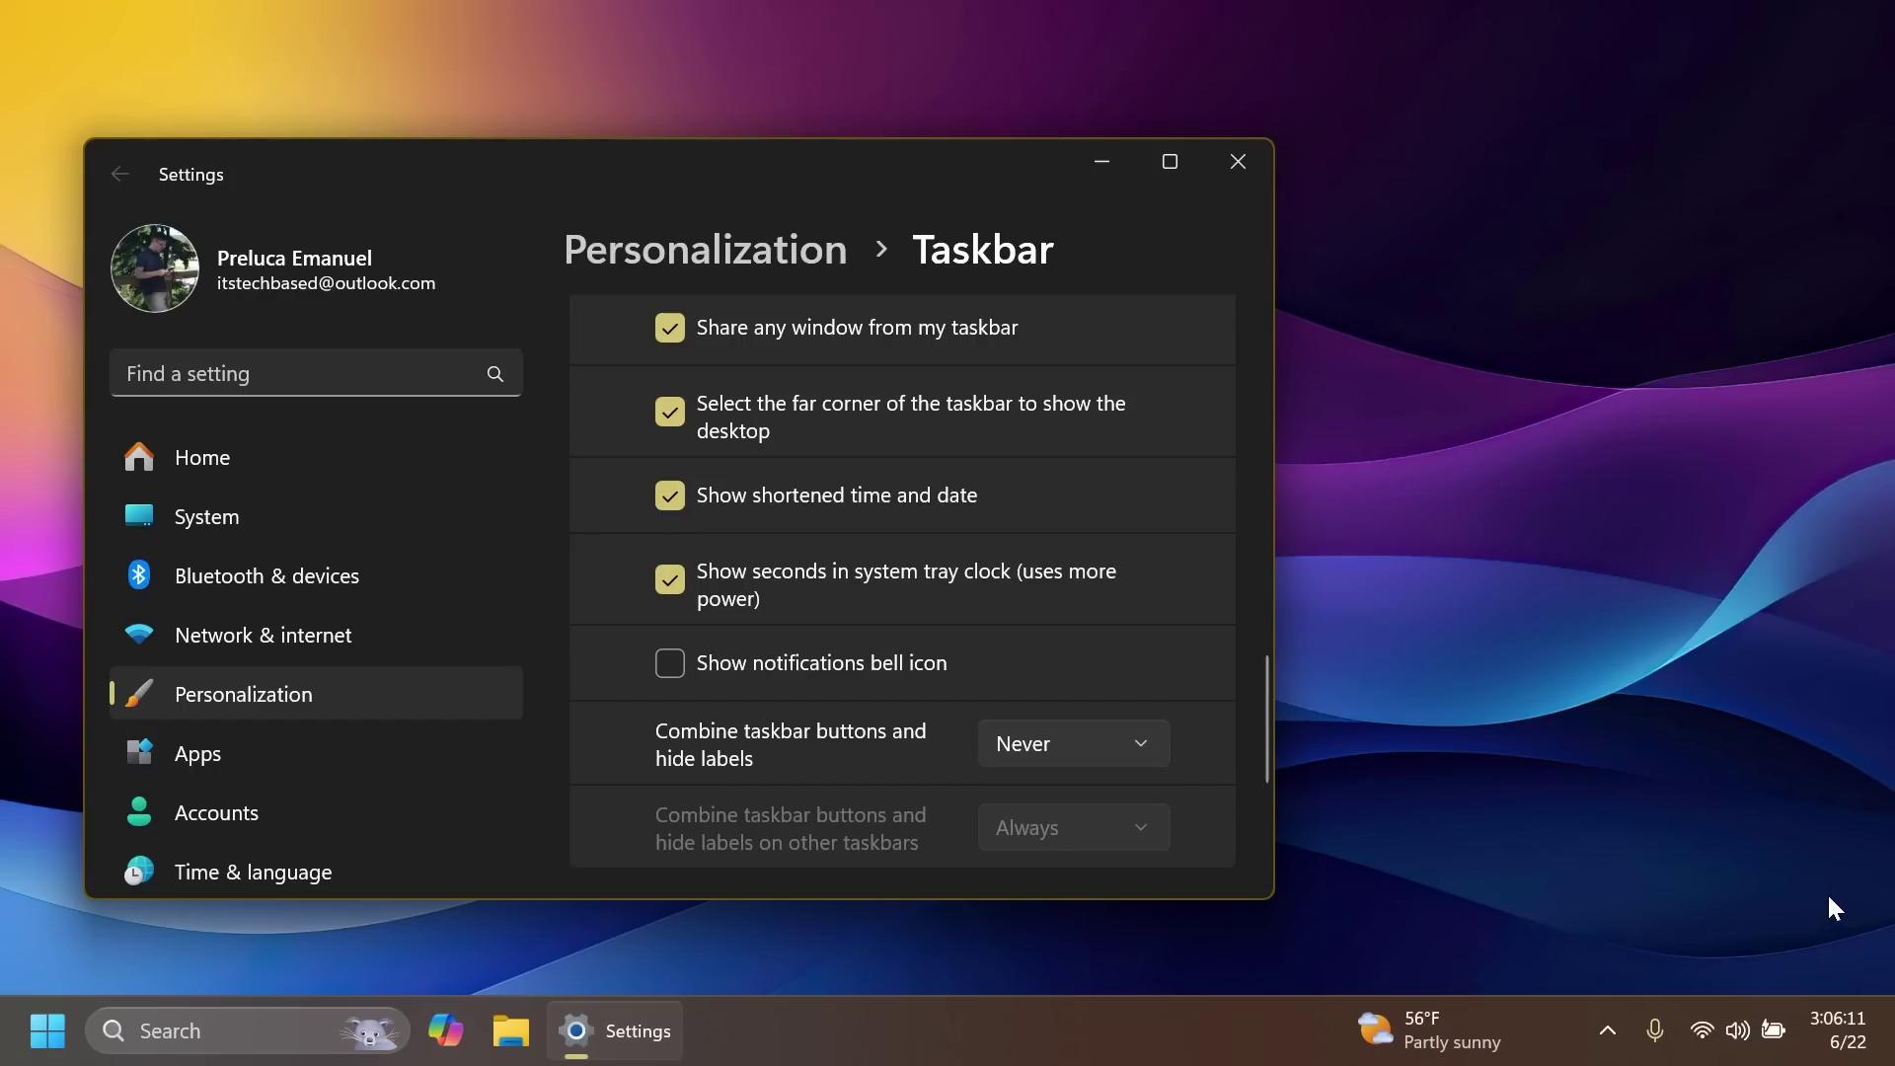
# Preview the notification centre, then toggle bell and clock, ending shortened with the bell hidden.
pyautogui.click(1842, 1048)
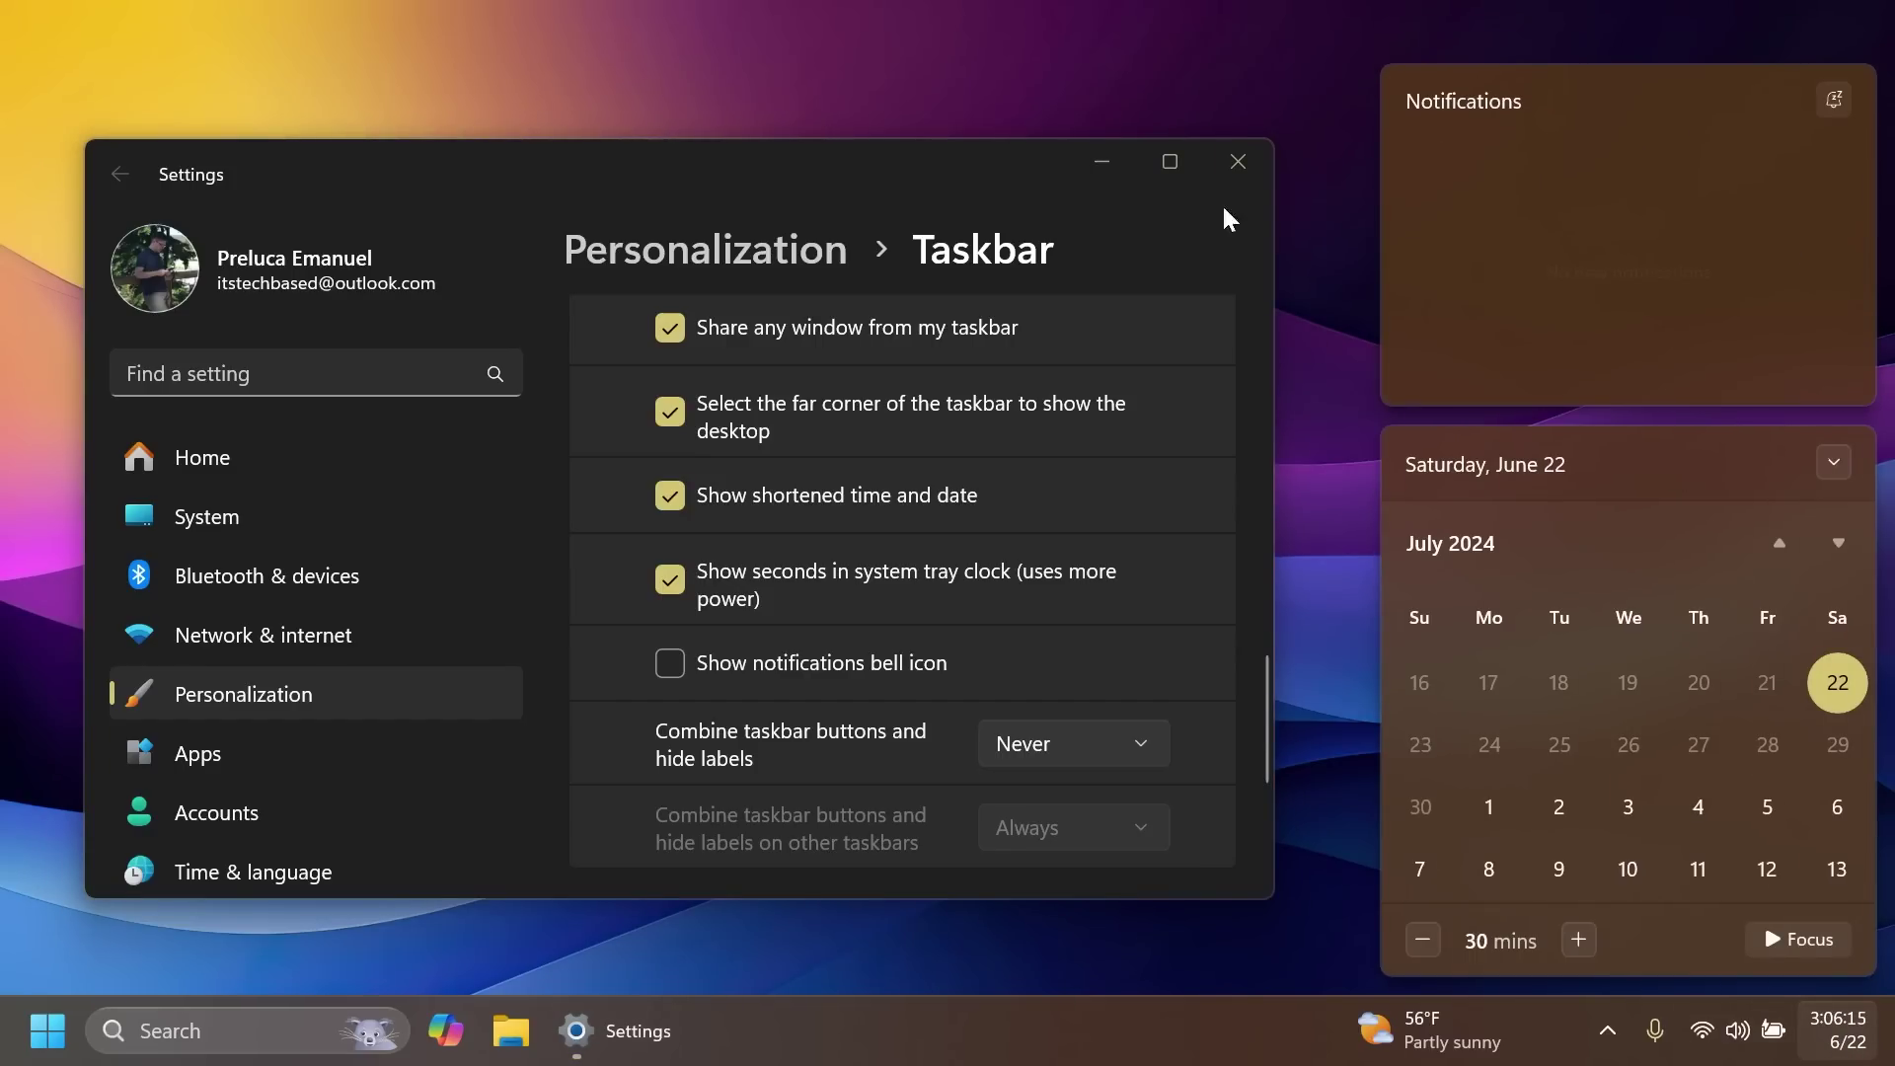
pyautogui.click(938, 177)
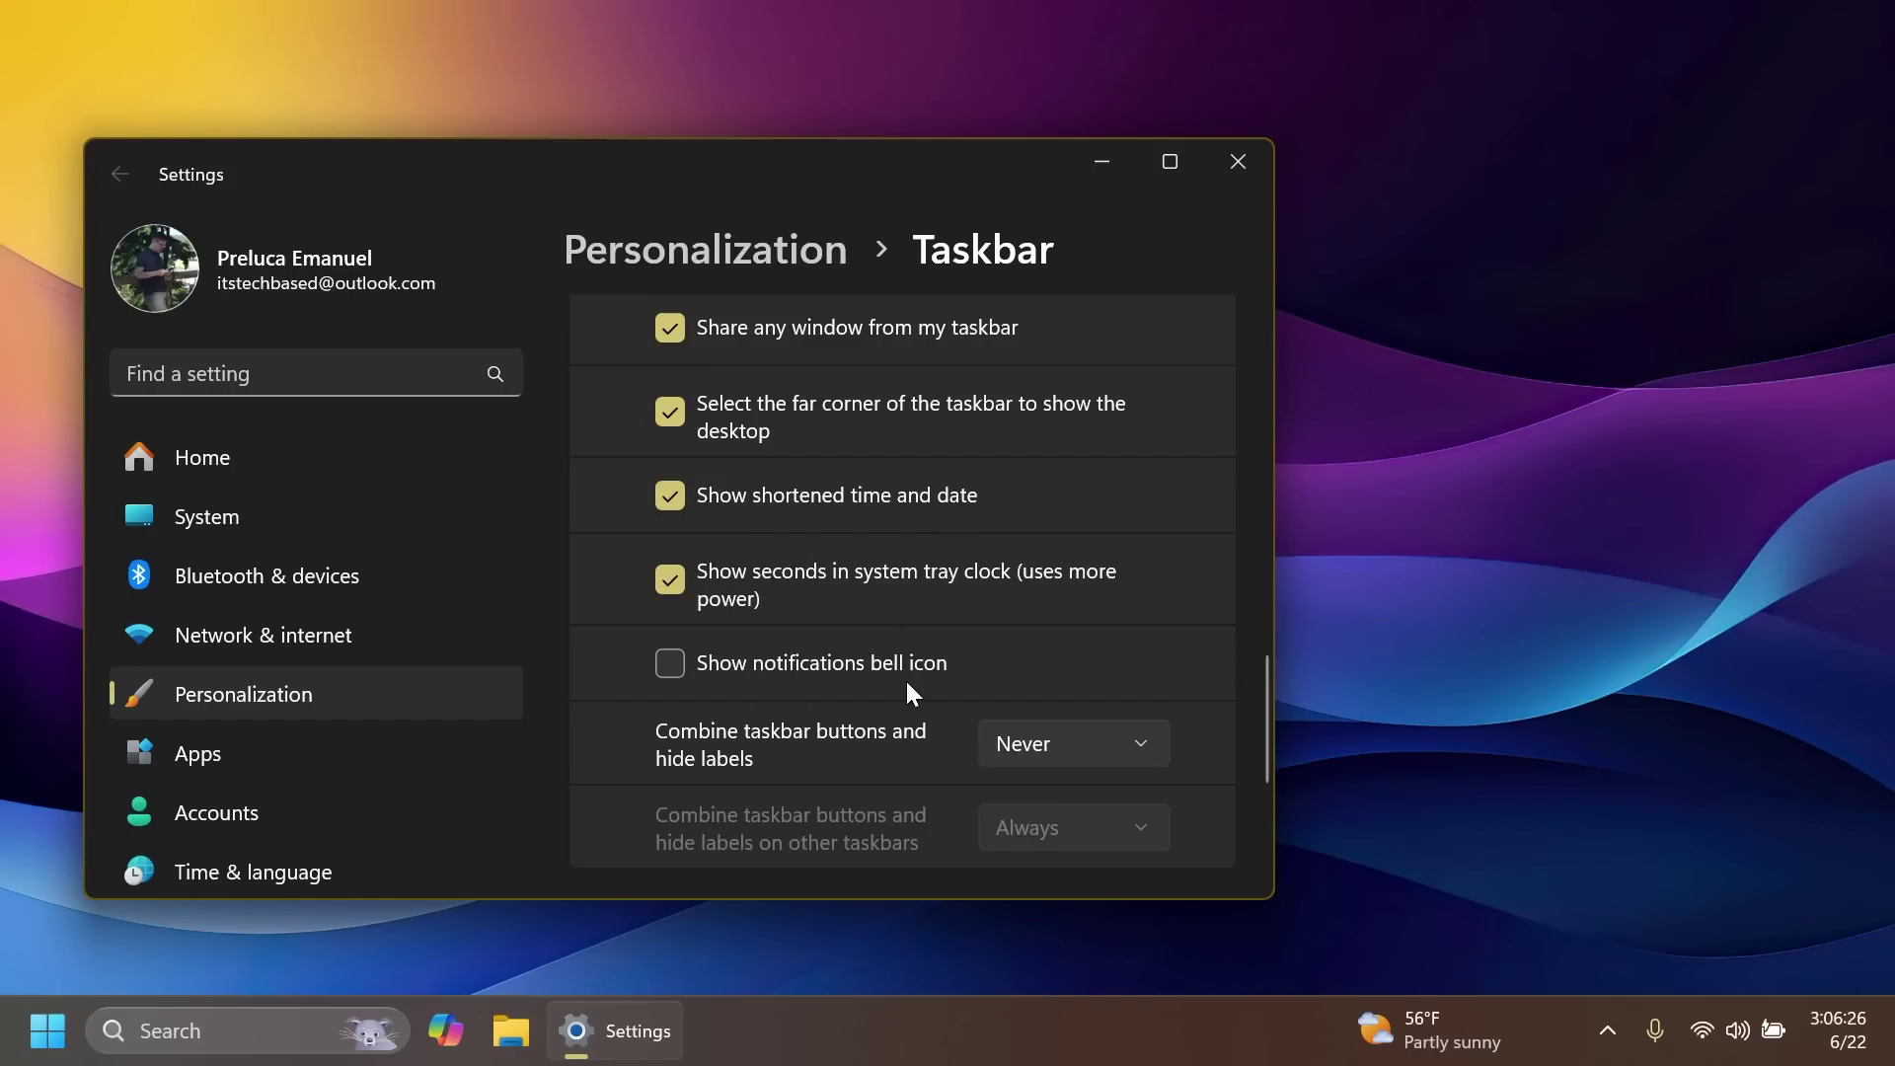
pyautogui.click(671, 667)
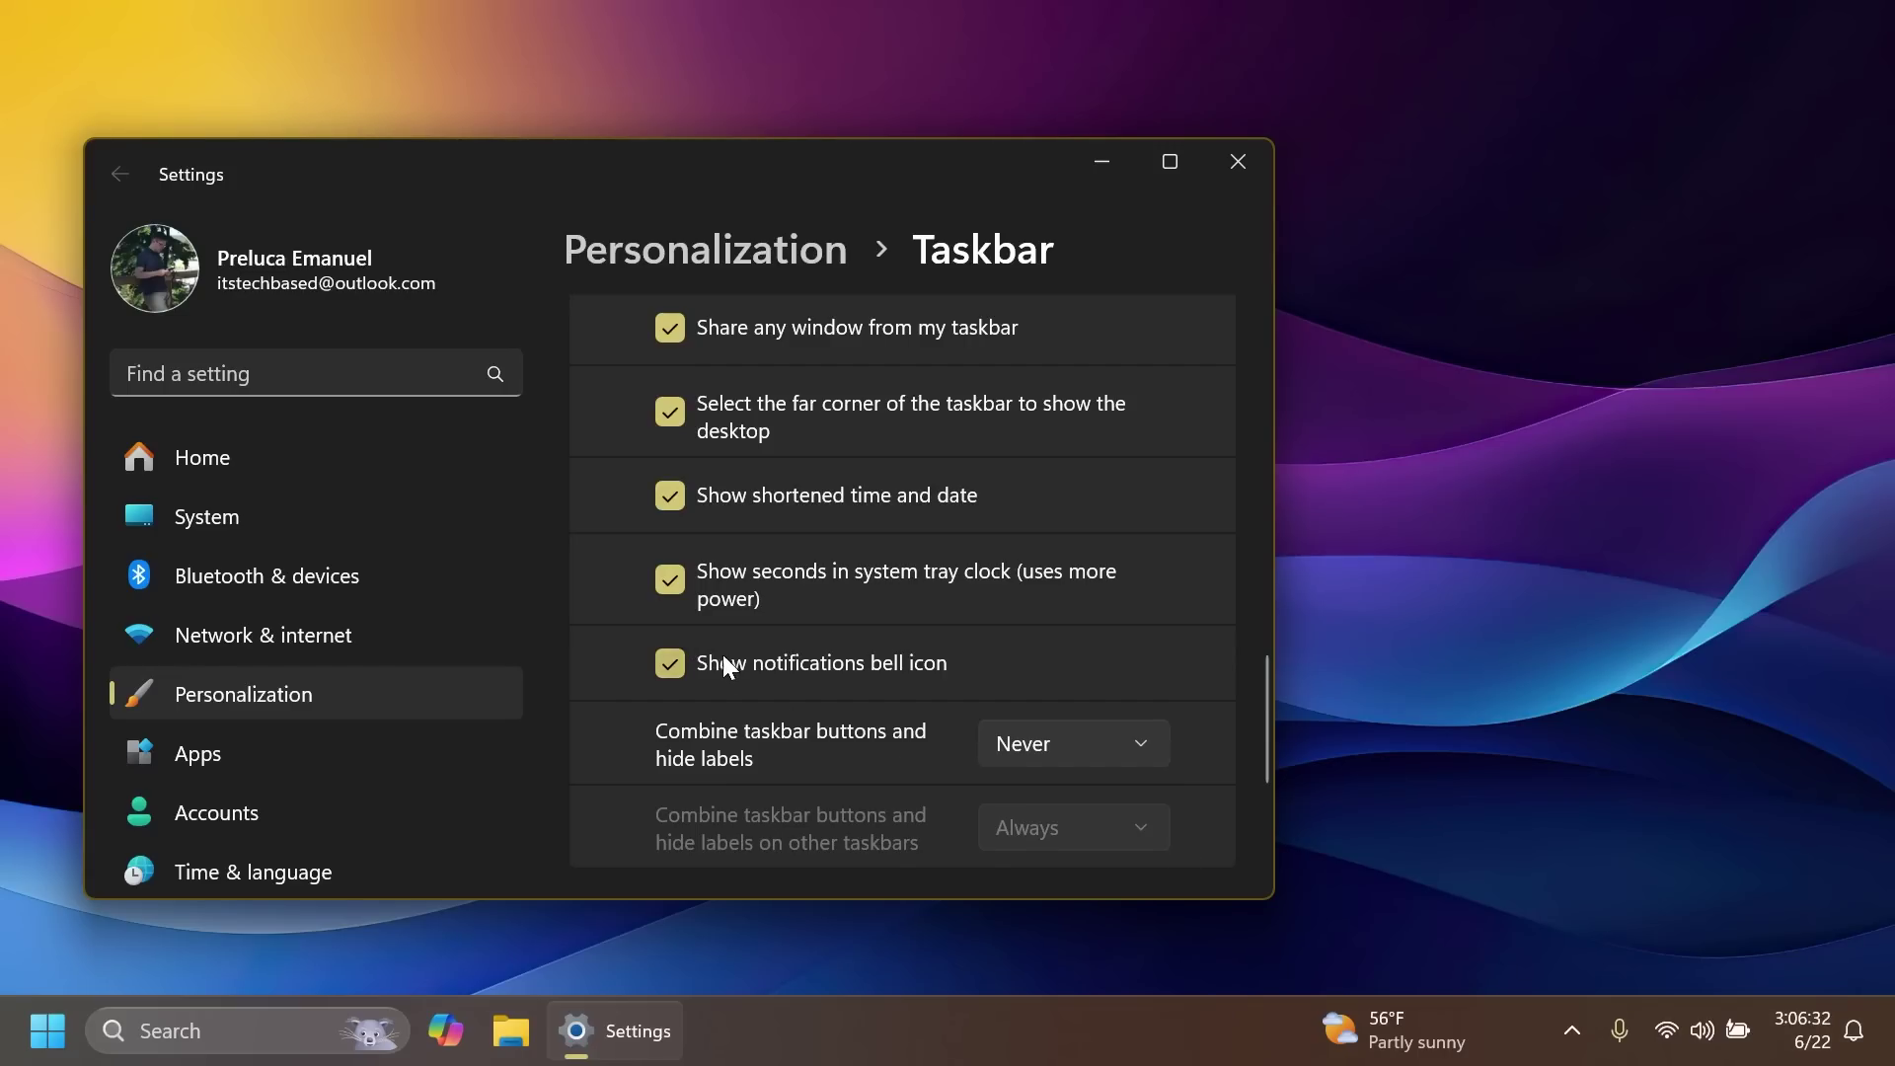
pyautogui.click(670, 663)
pyautogui.click(670, 494)
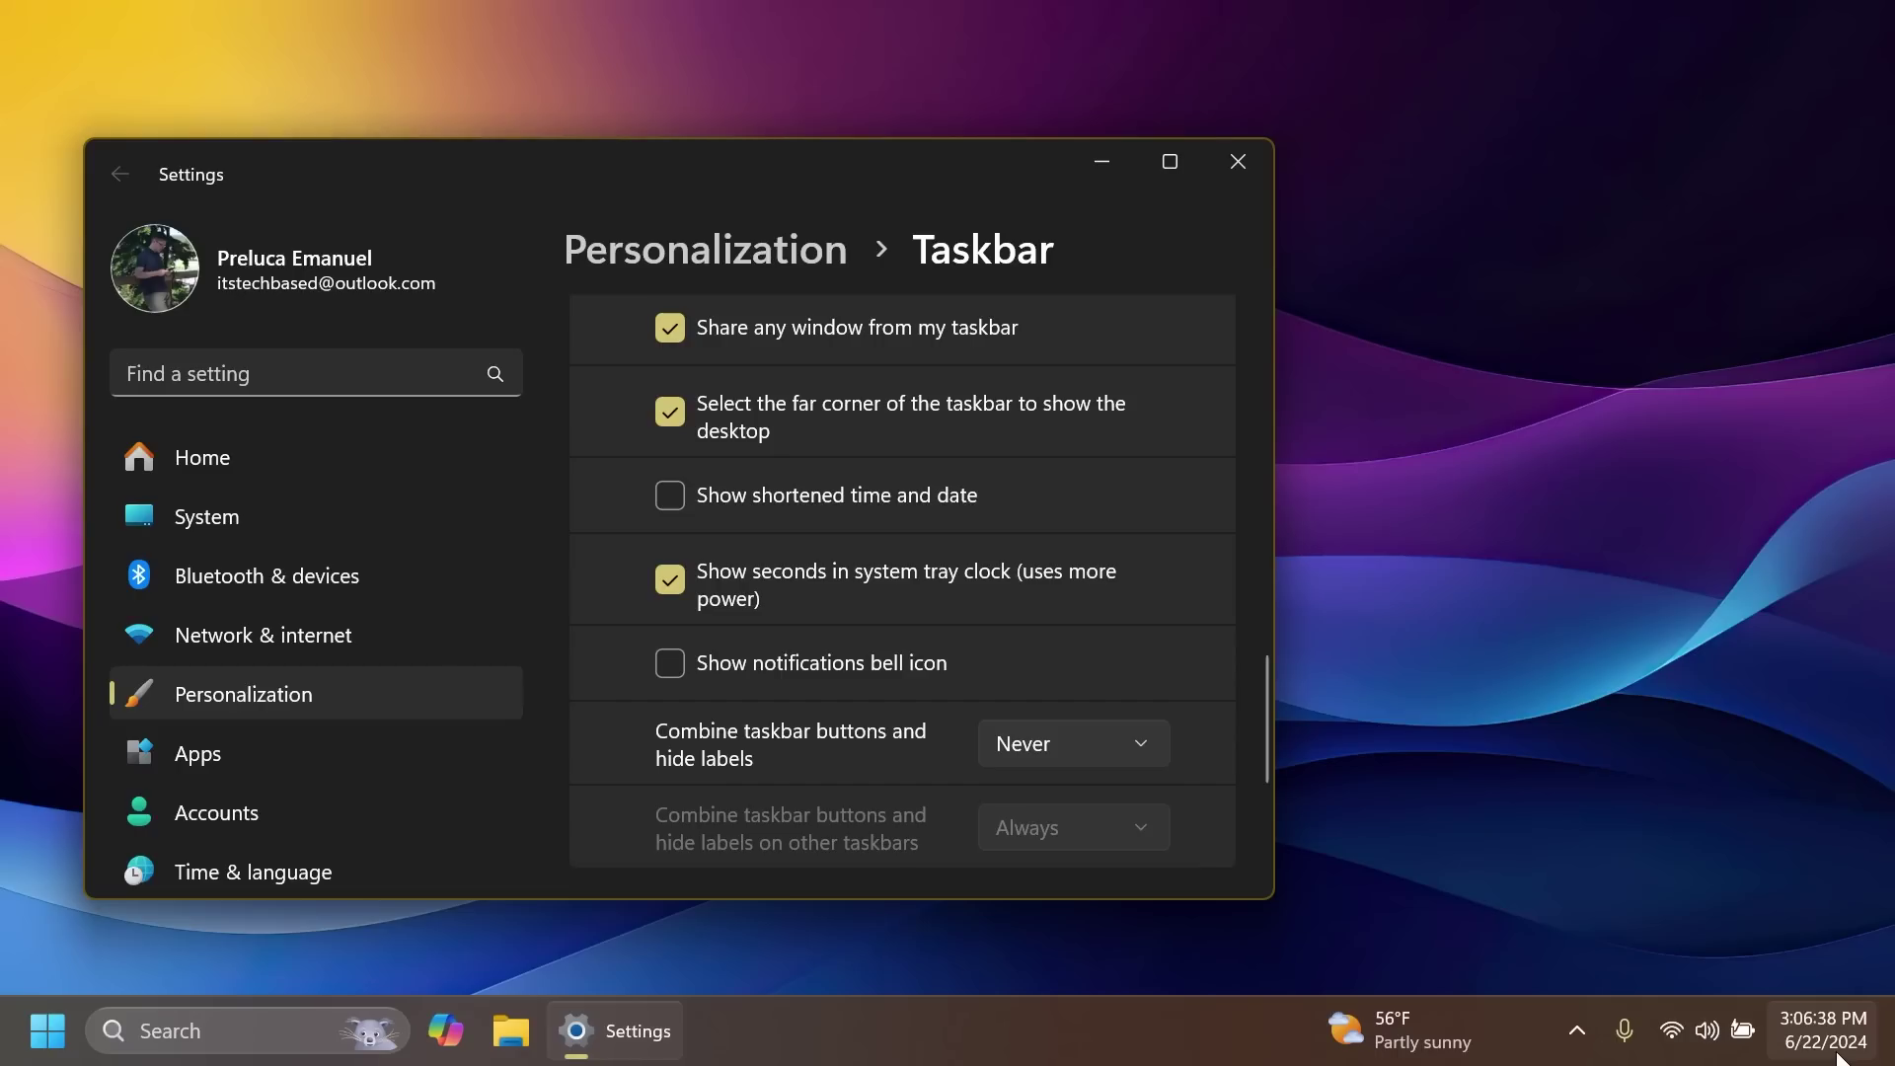
pyautogui.moveTo(1821, 1058)
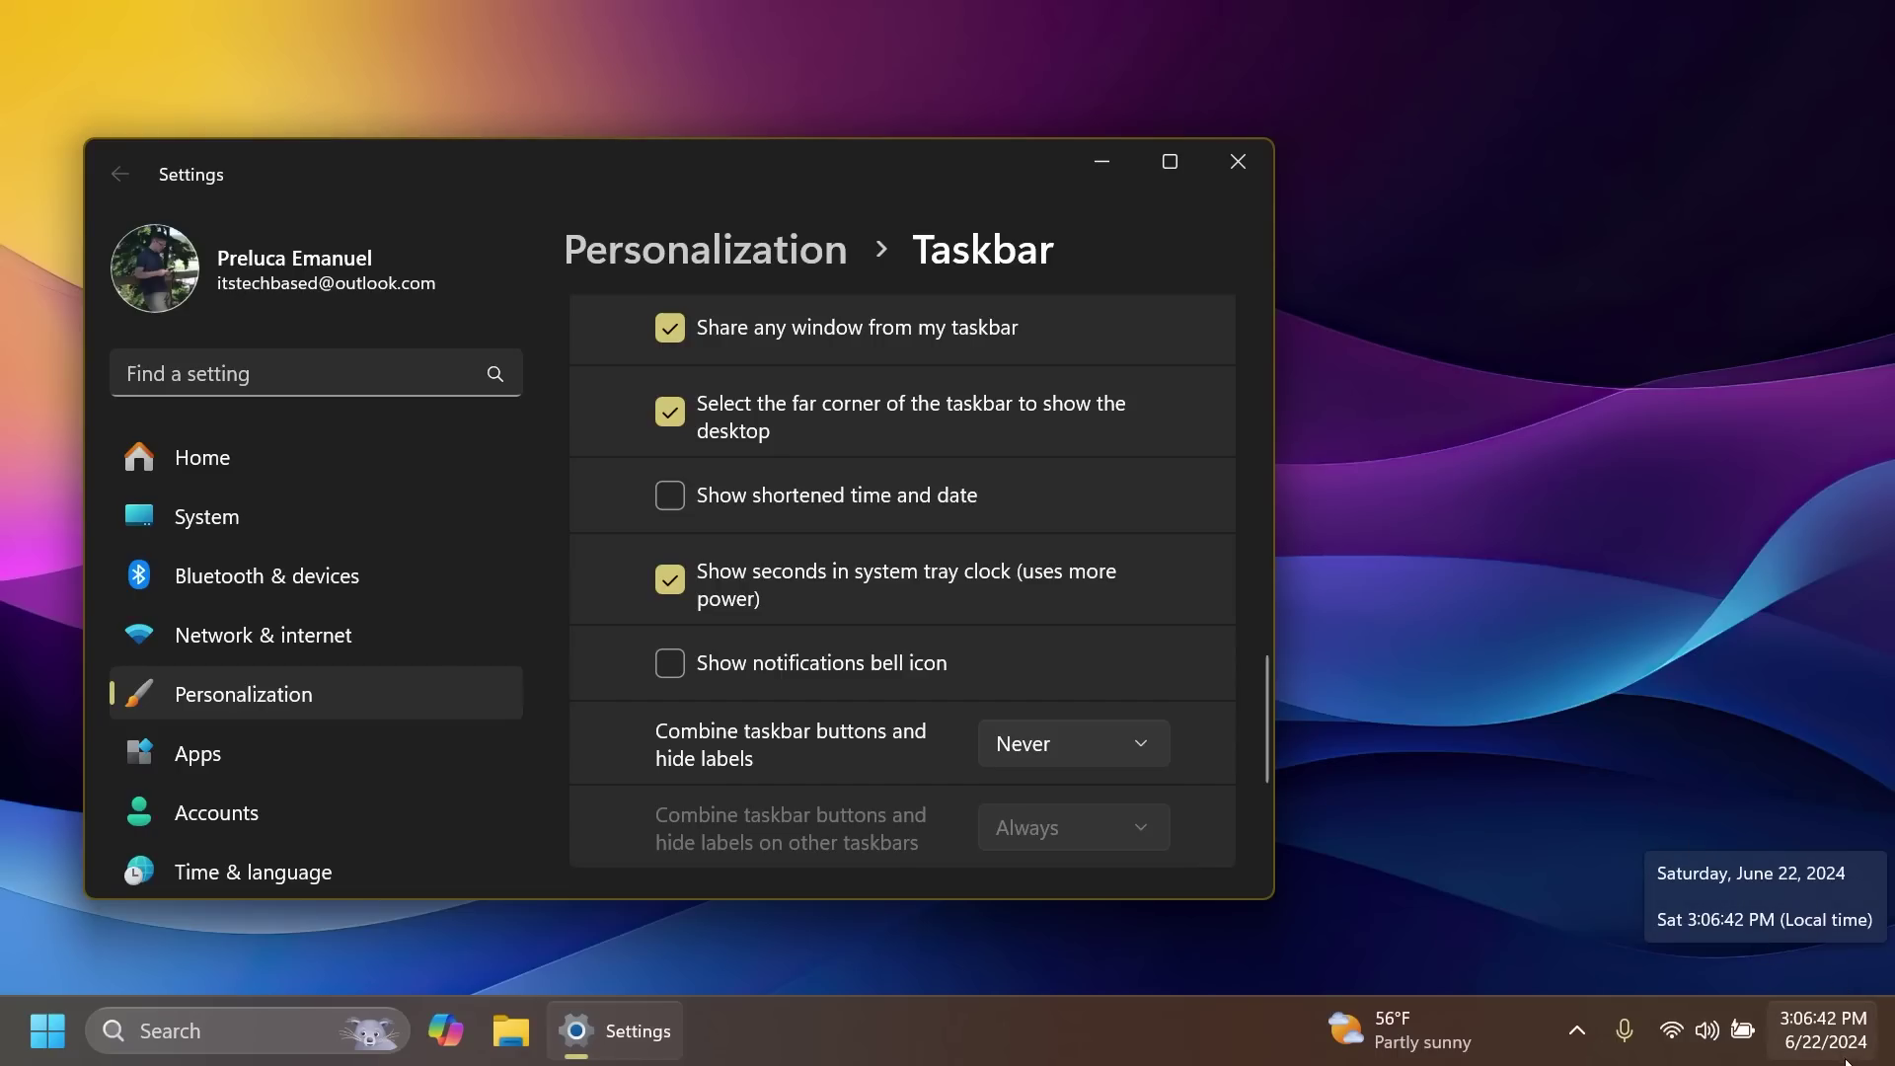
pyautogui.click(670, 662)
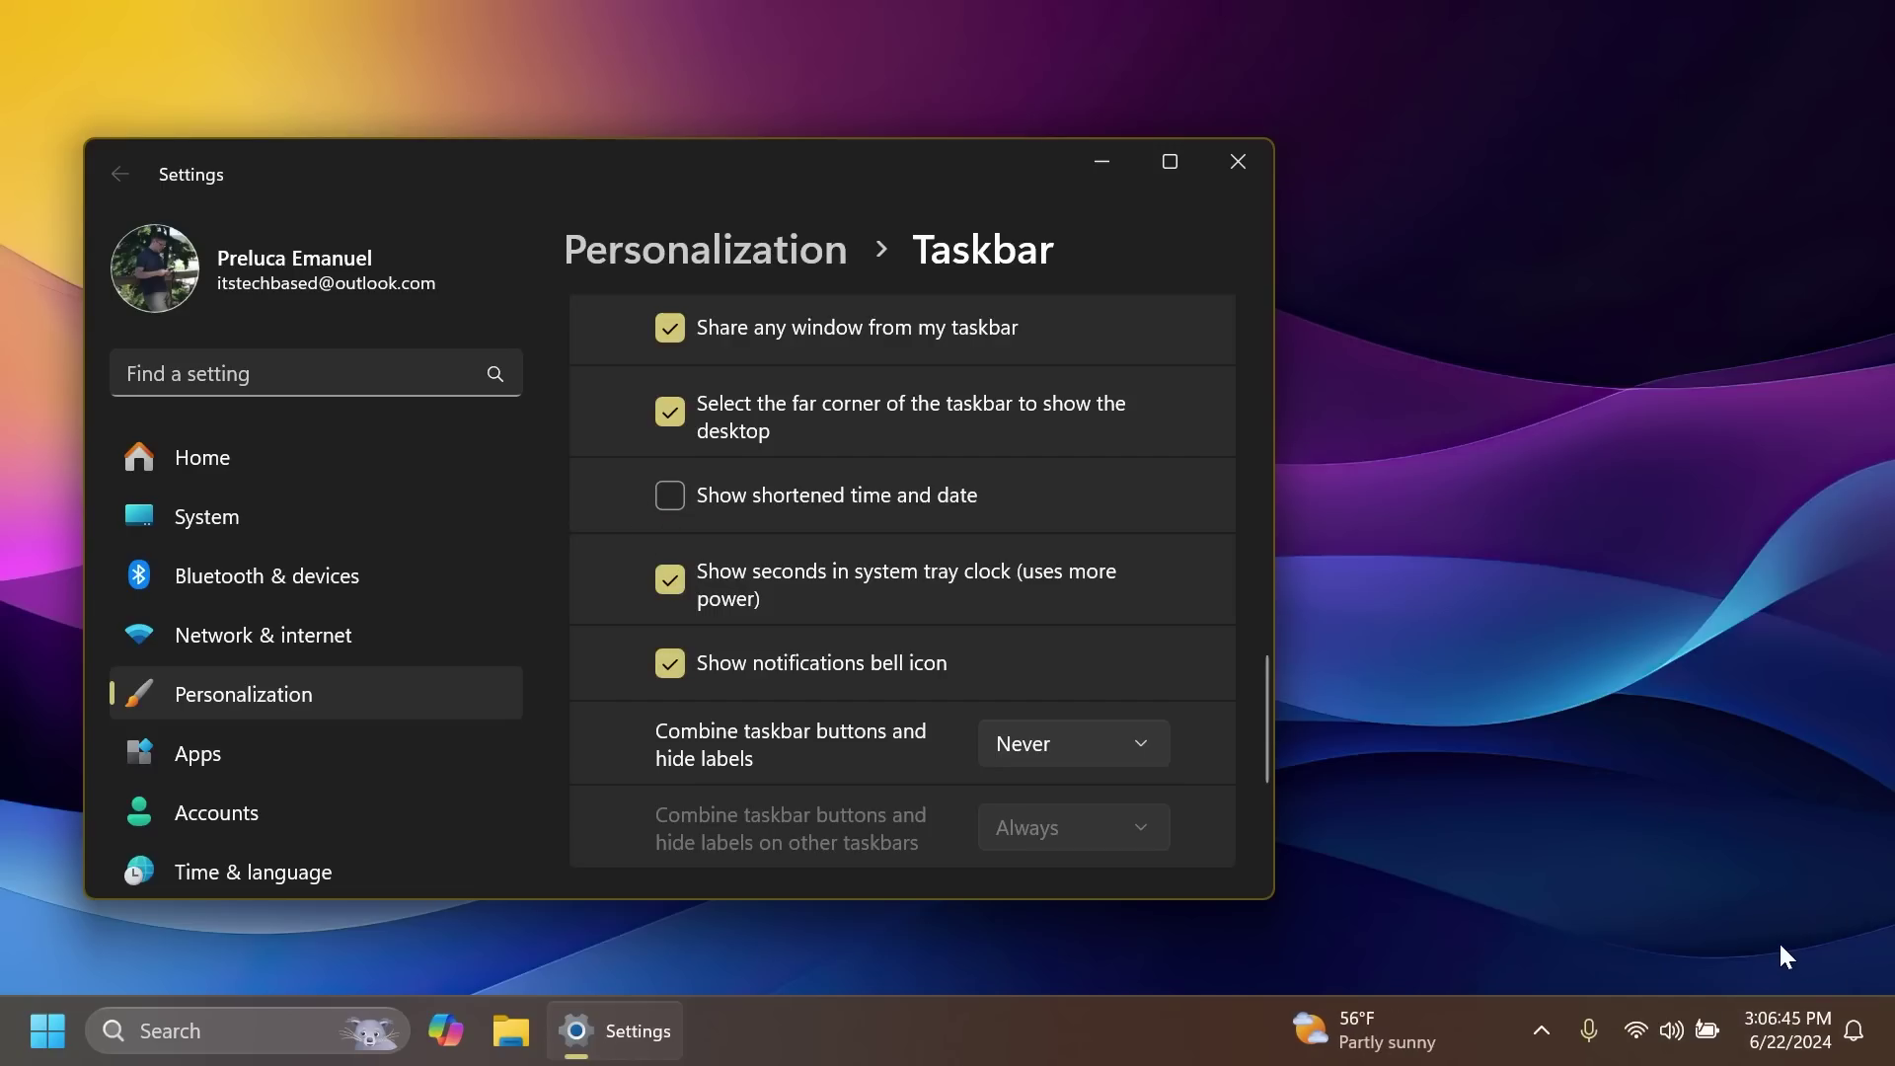
pyautogui.click(671, 671)
pyautogui.click(671, 493)
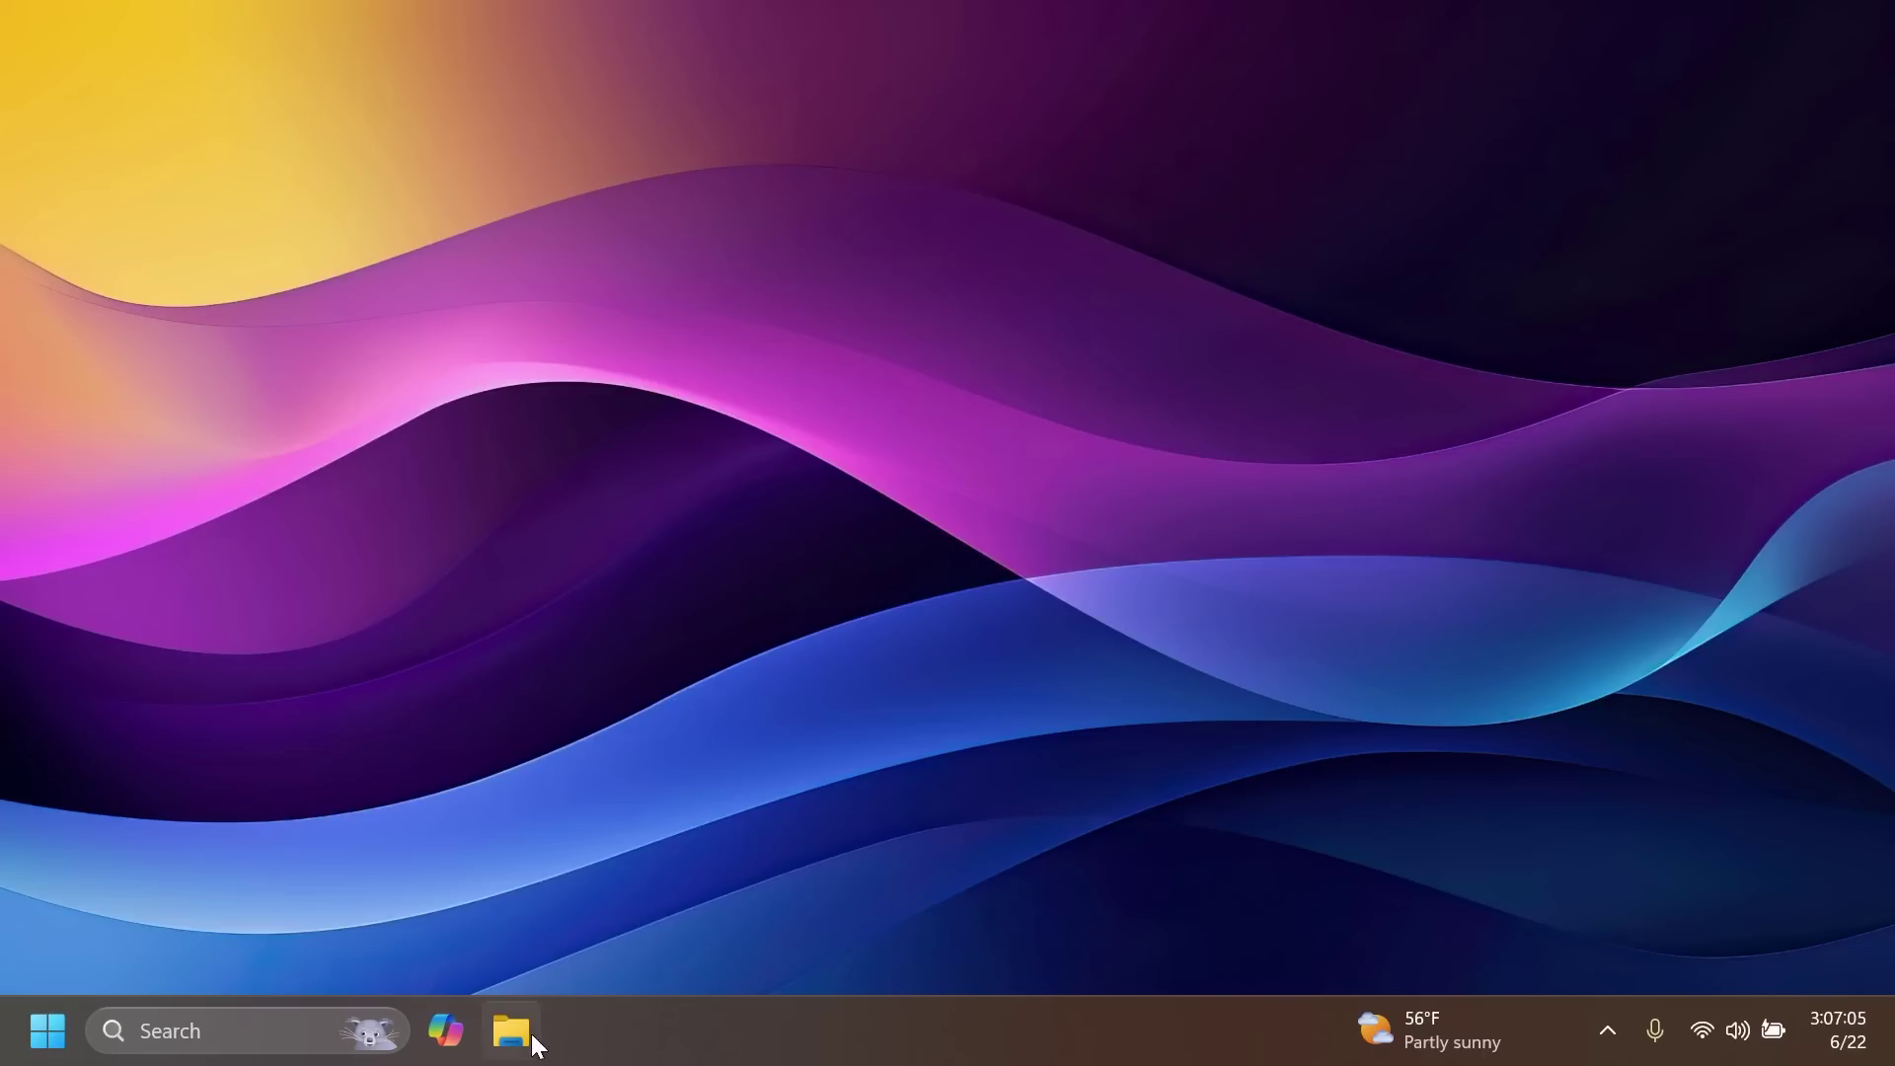
# Open File Explorer's Pictures folder and bring up the Fgz2yp3X0AAO1gy image's actions.
pyautogui.click(529, 1032)
pyautogui.click(491, 644)
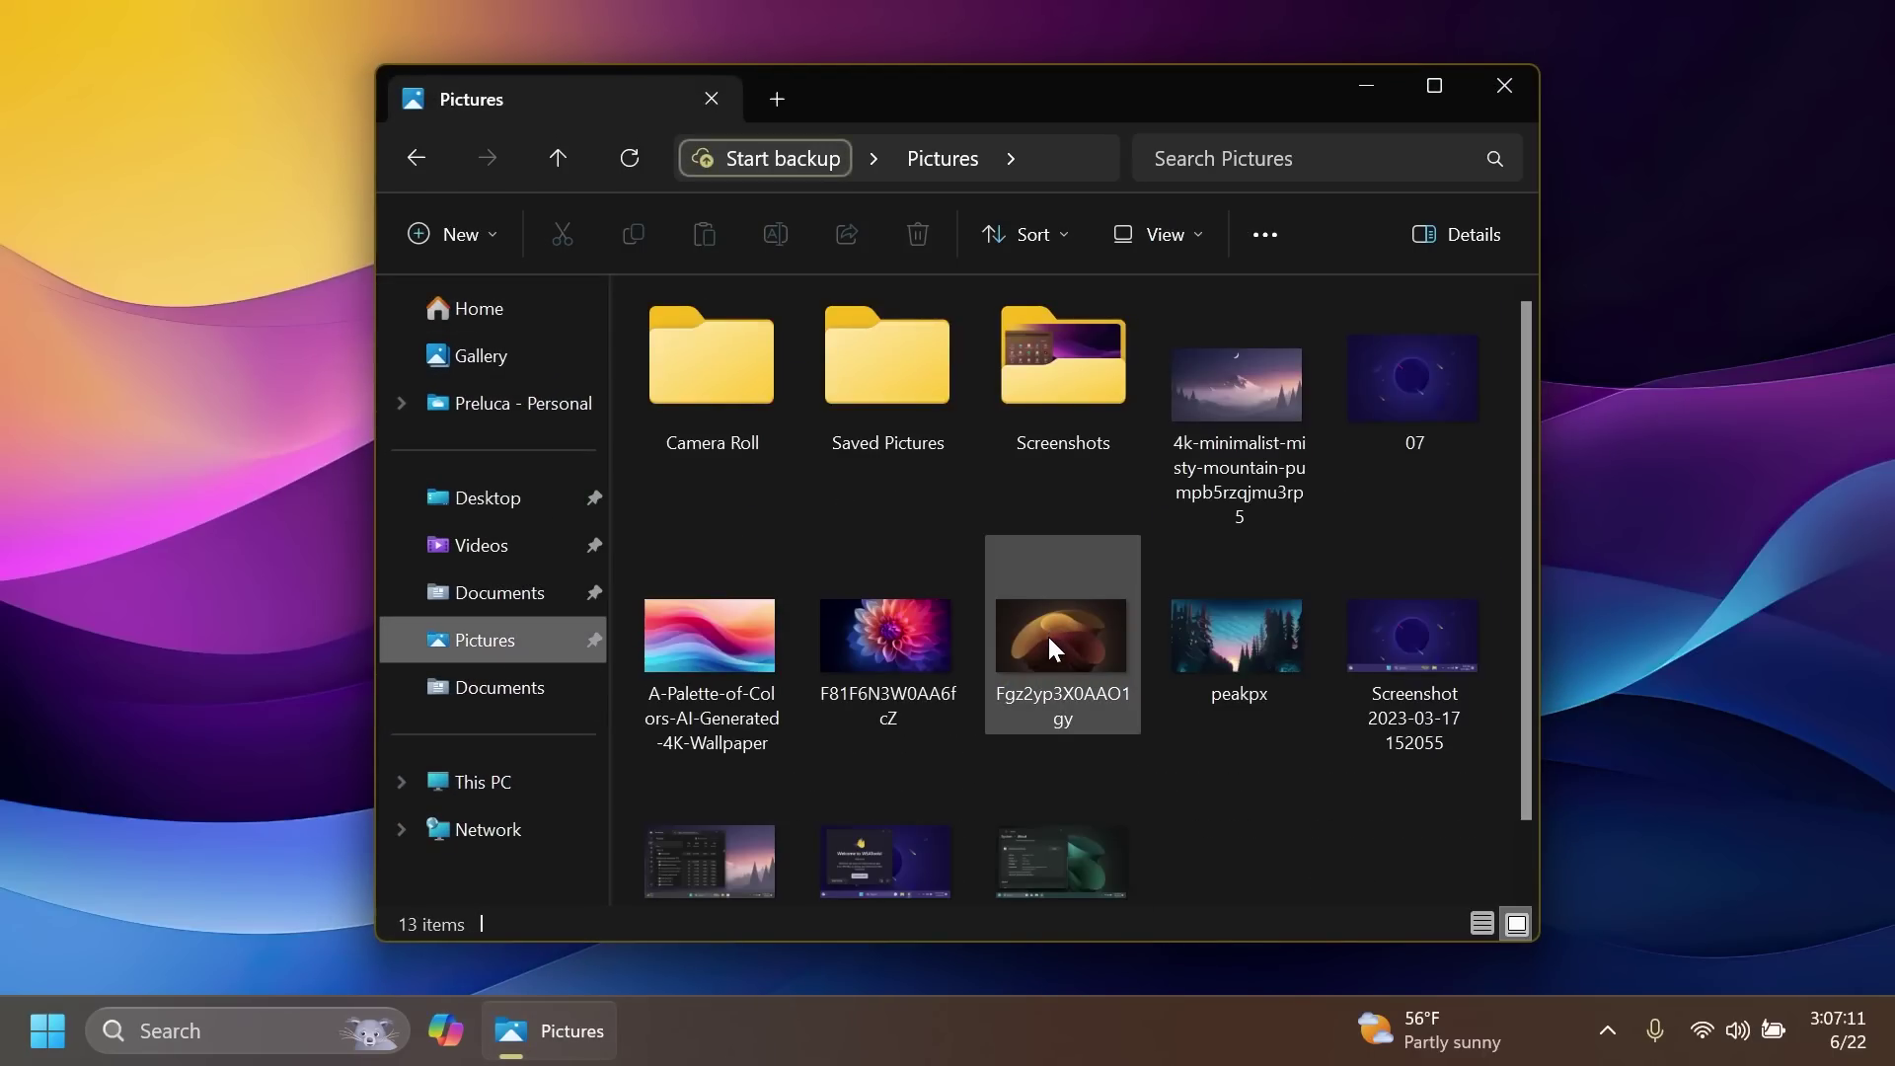
pyautogui.moveTo(1051, 646)
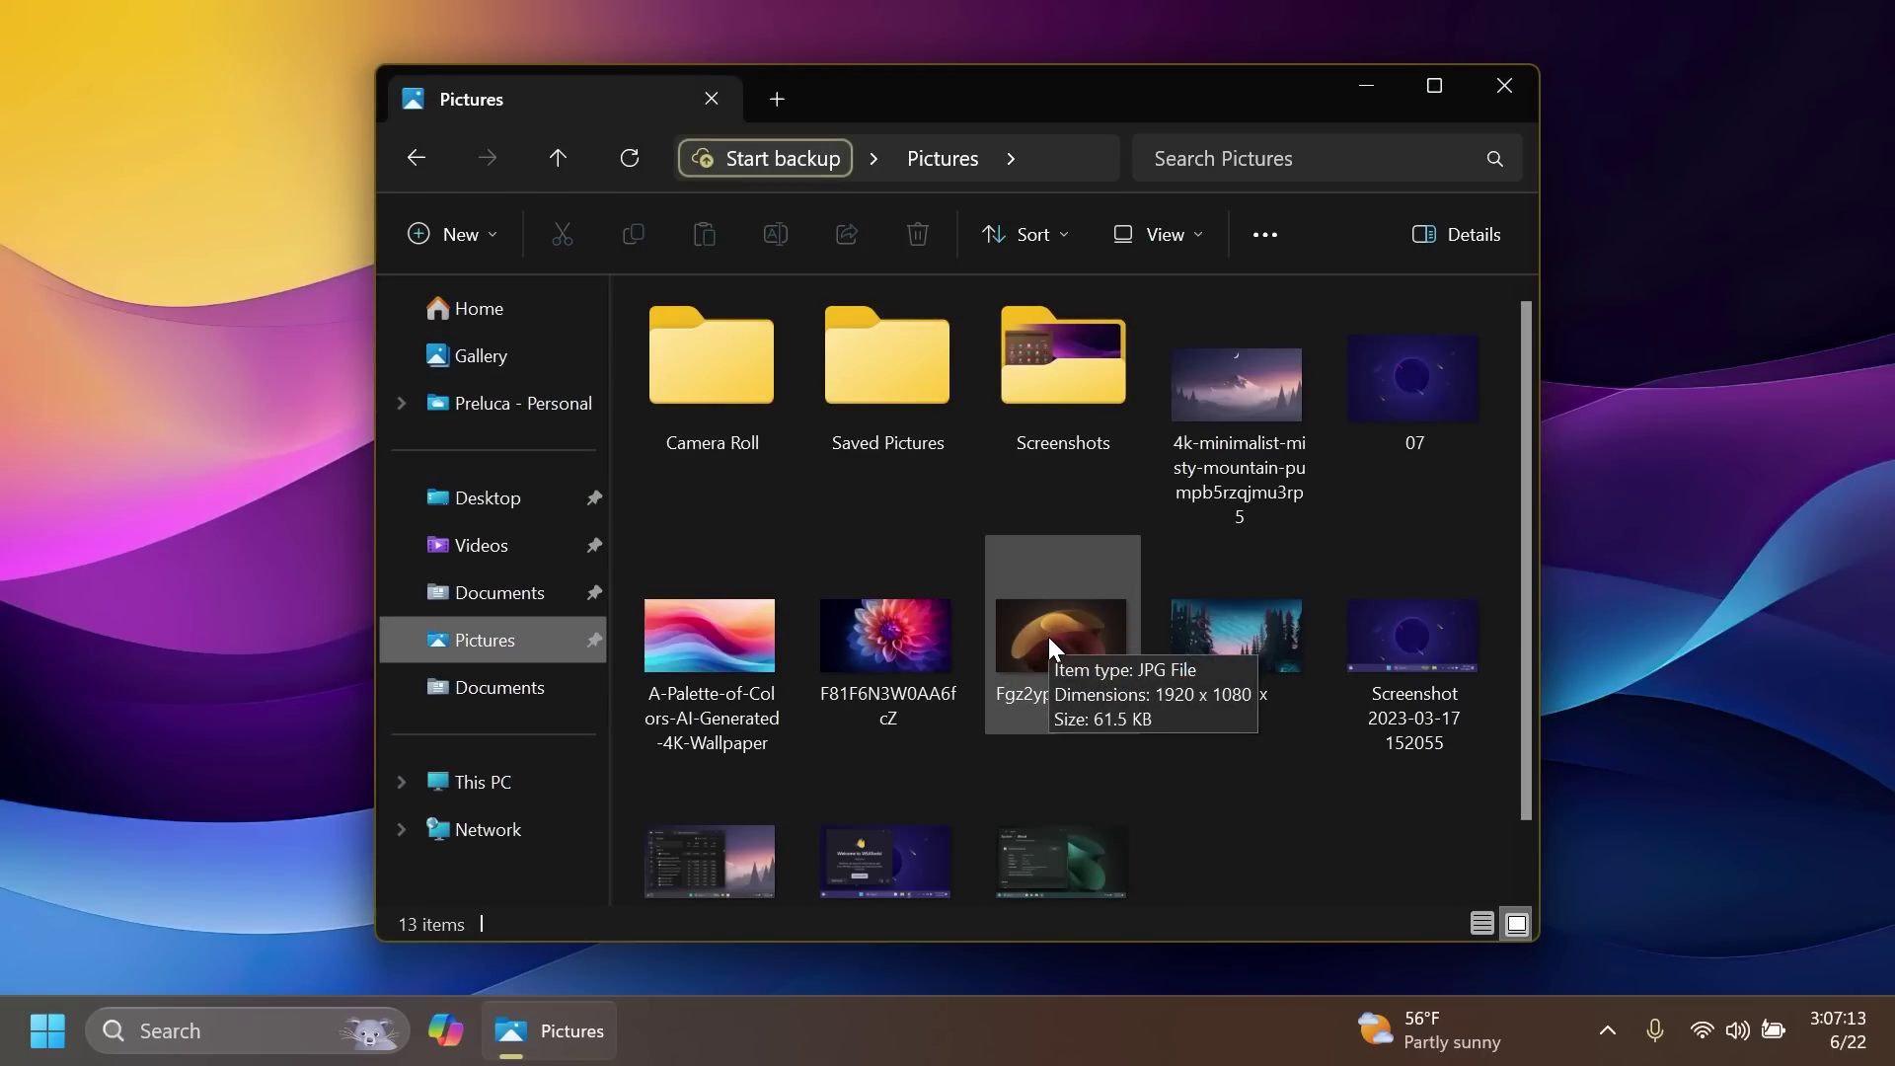
pyautogui.rightClick(1049, 642)
# Browse Open with > Choose another app, More apps and Choose an app on your PC, then cancel.
pyautogui.moveTo(1210, 223)
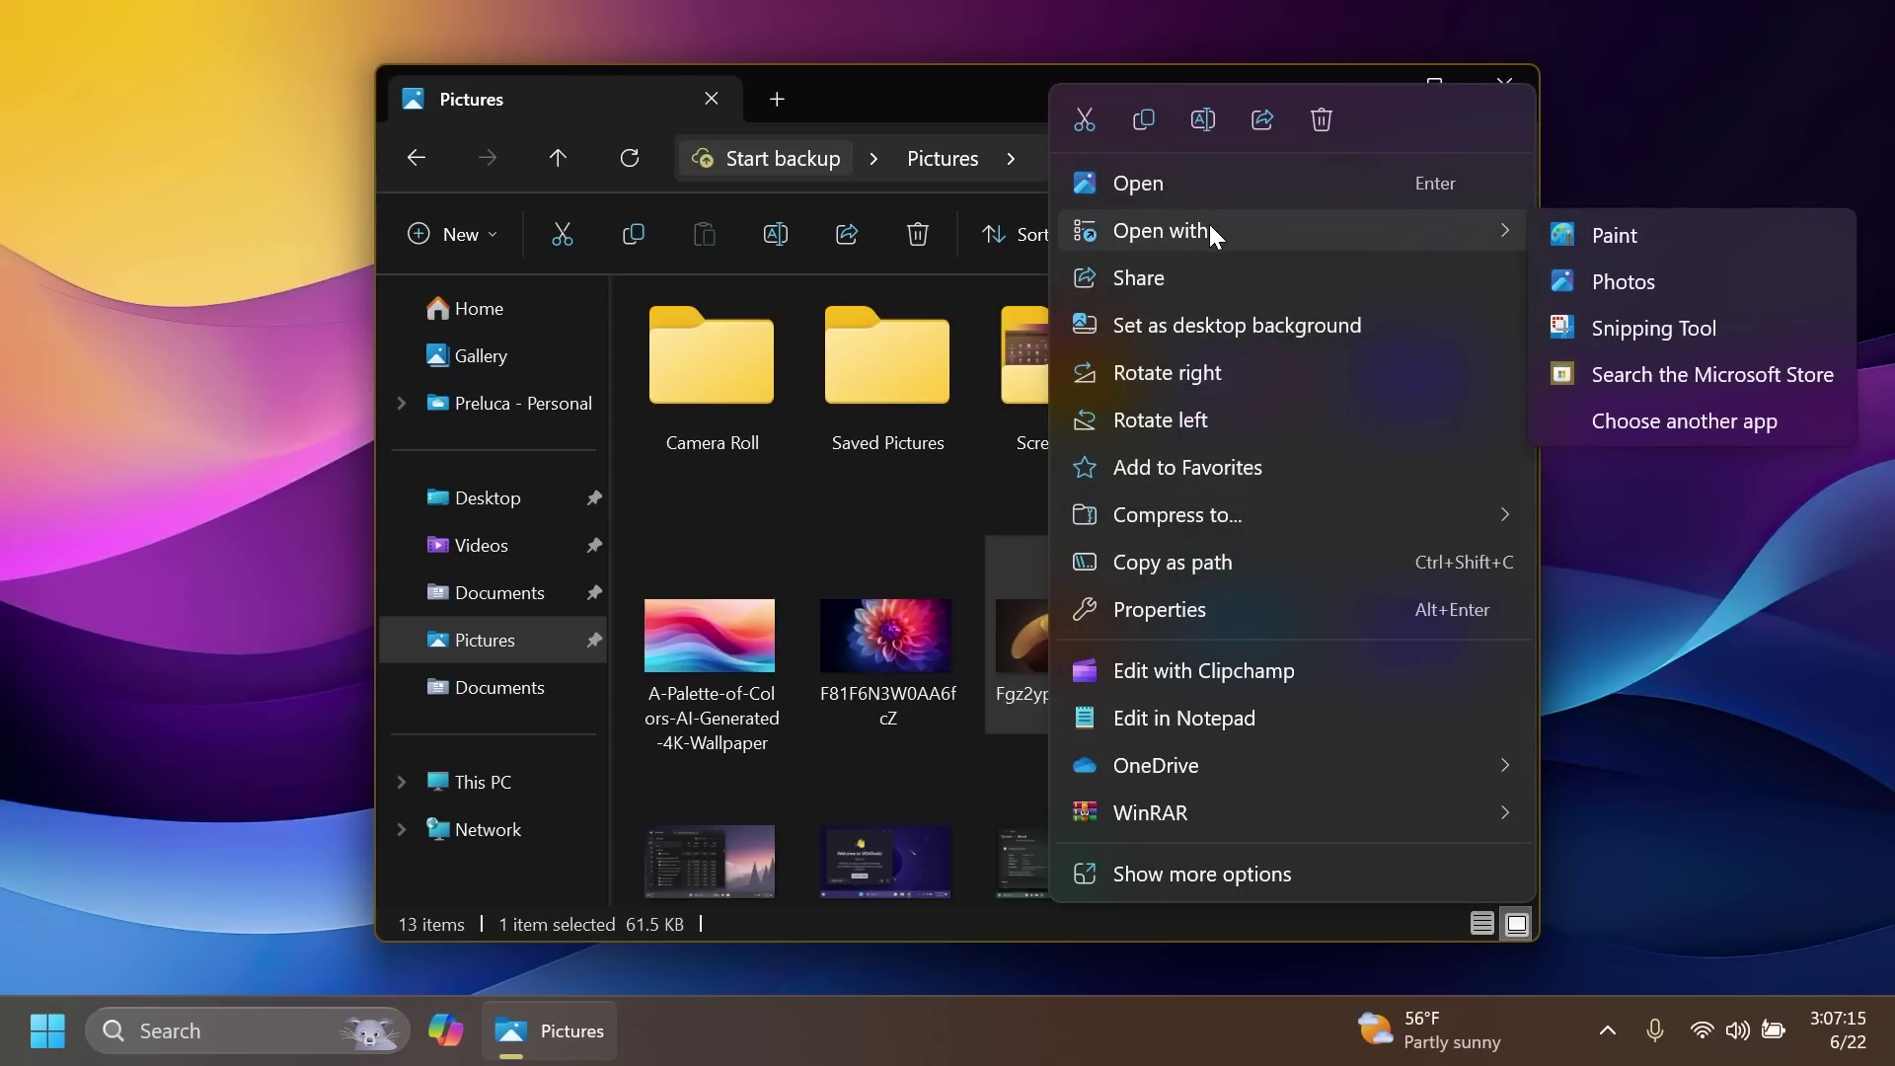
pyautogui.click(1677, 424)
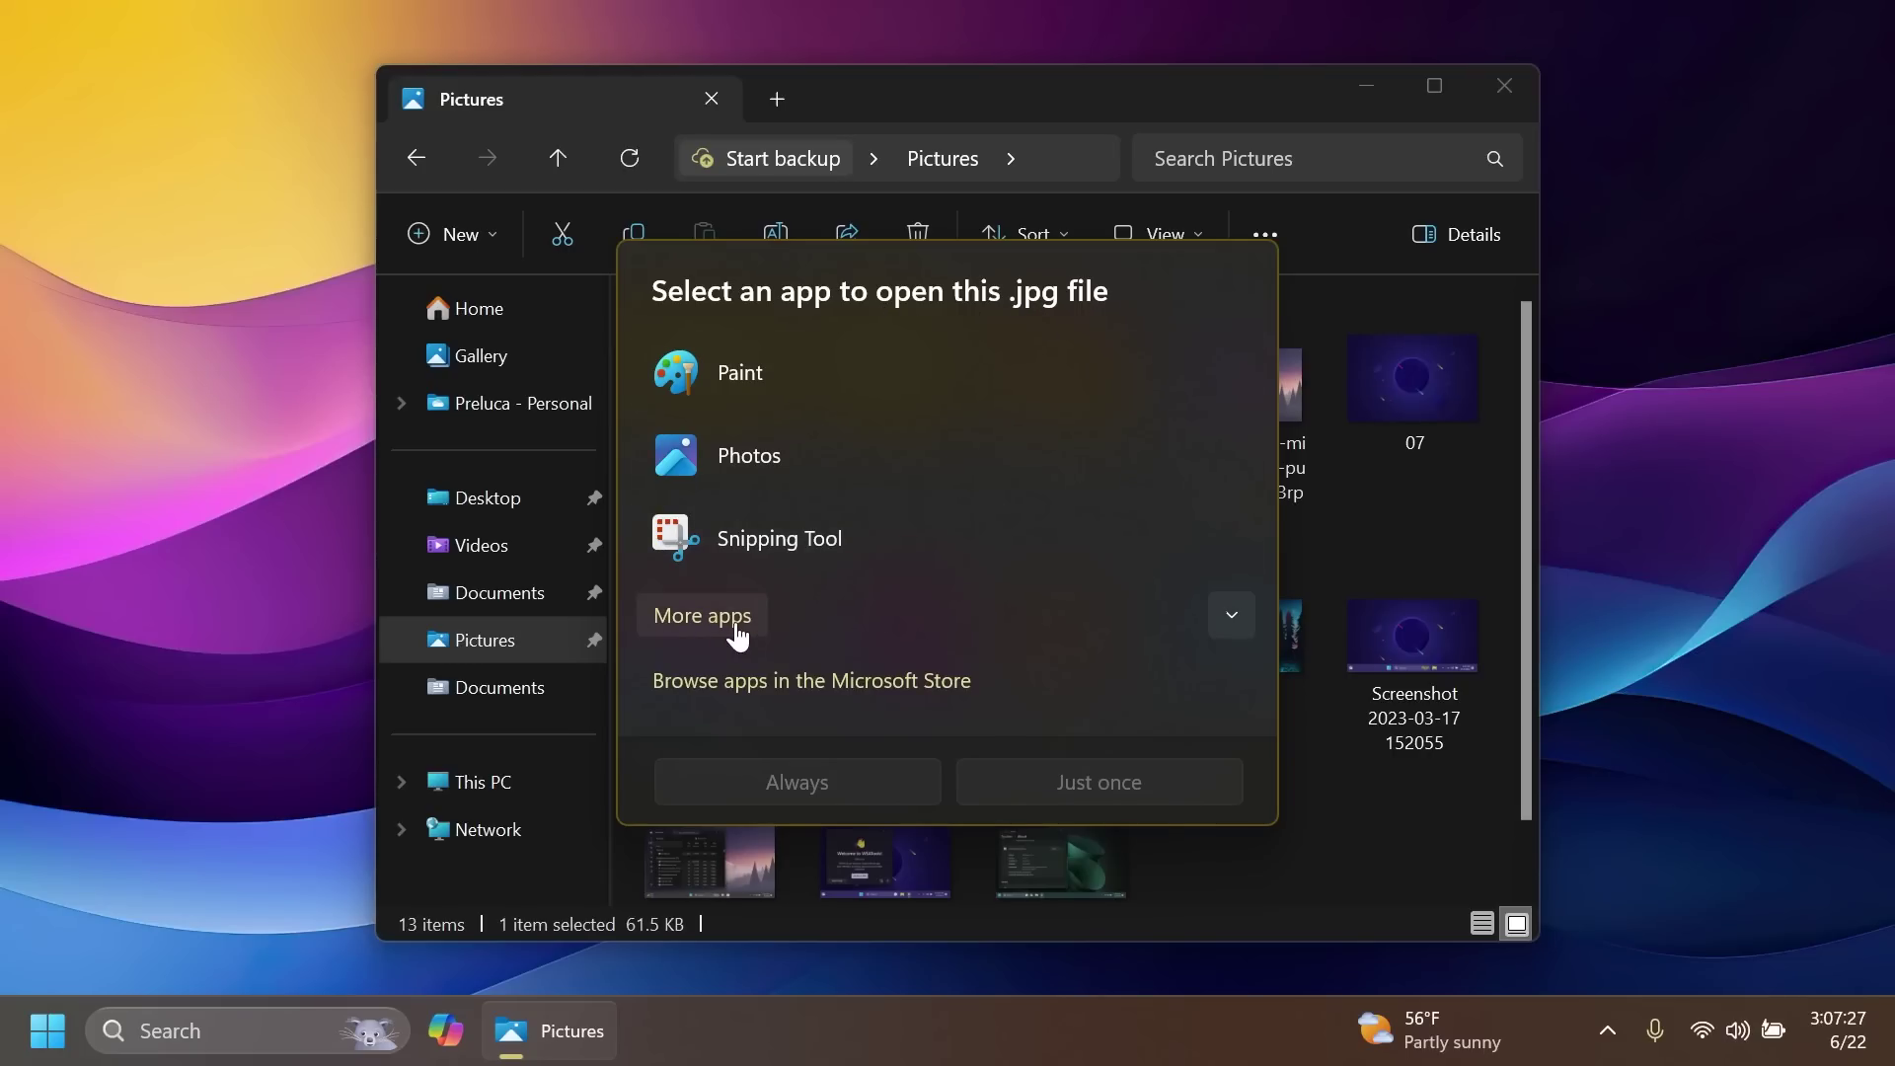
pyautogui.click(738, 636)
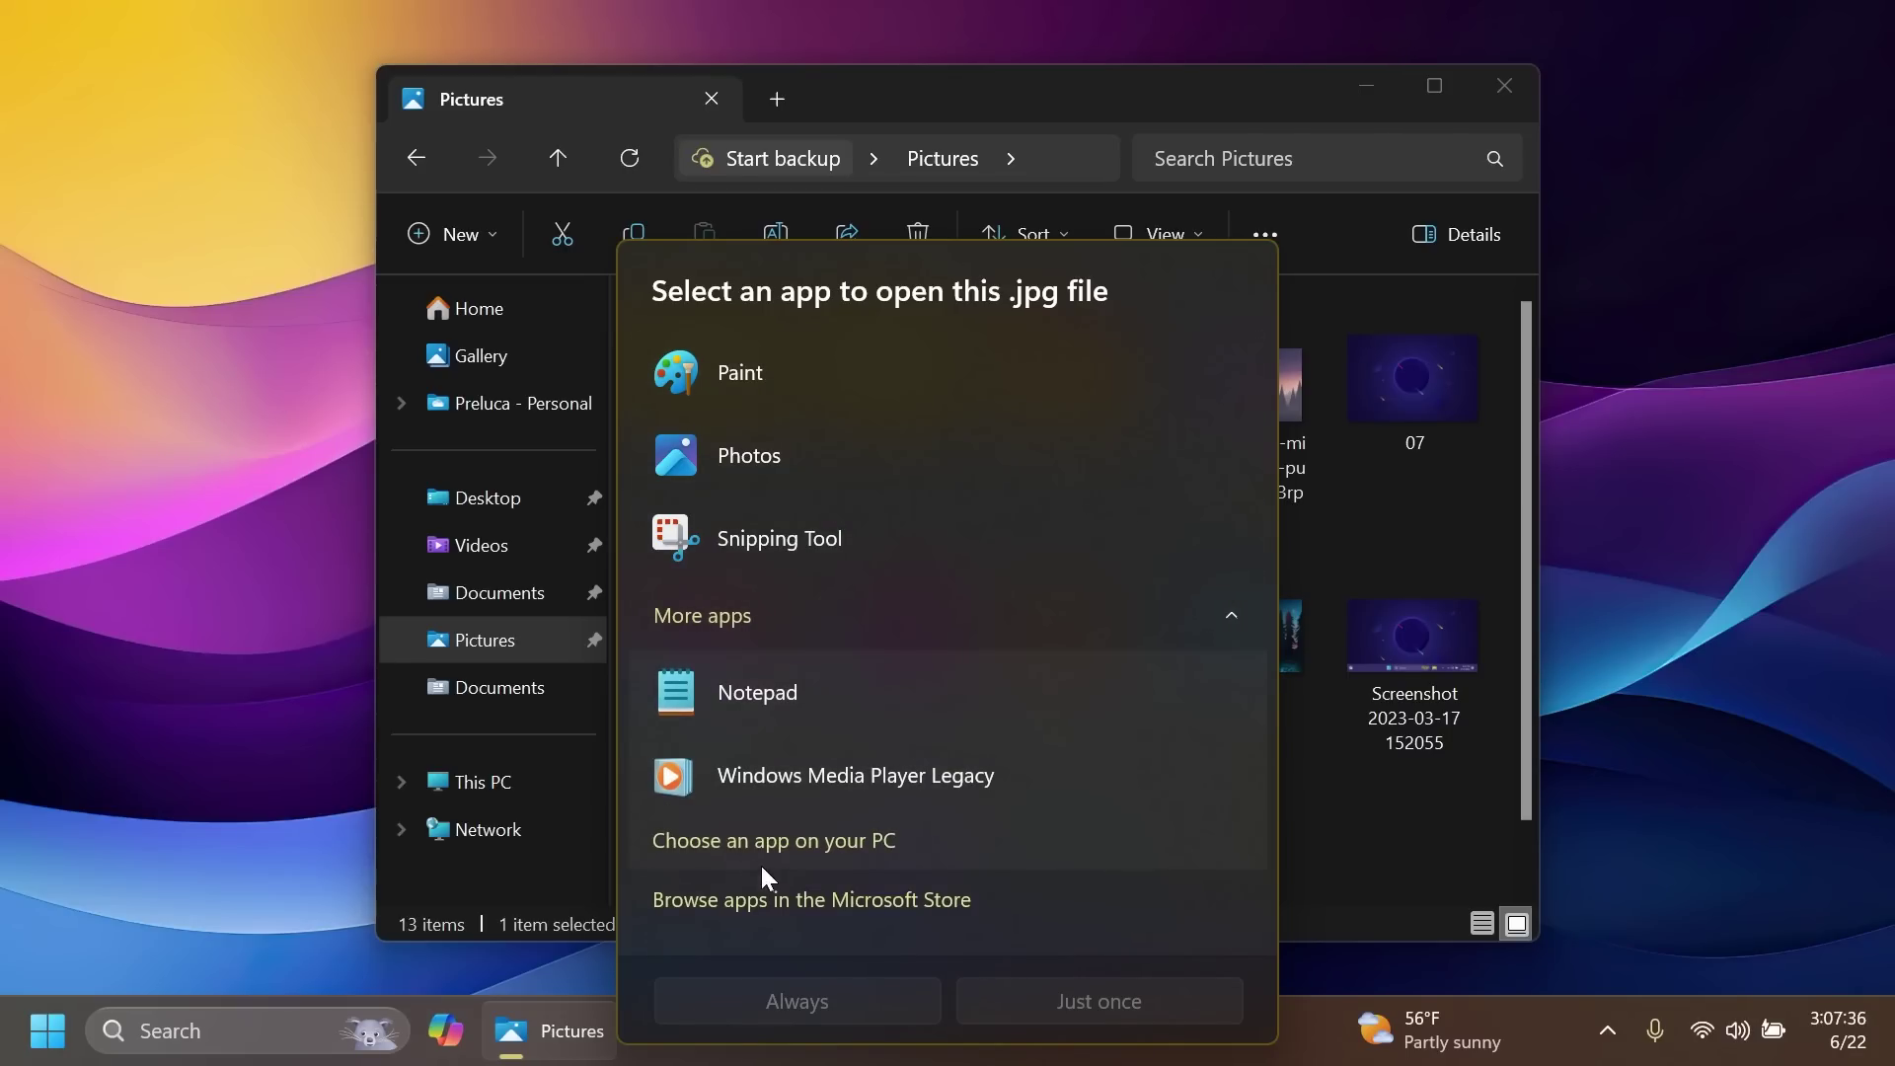
pyautogui.click(838, 845)
pyautogui.click(1279, 90)
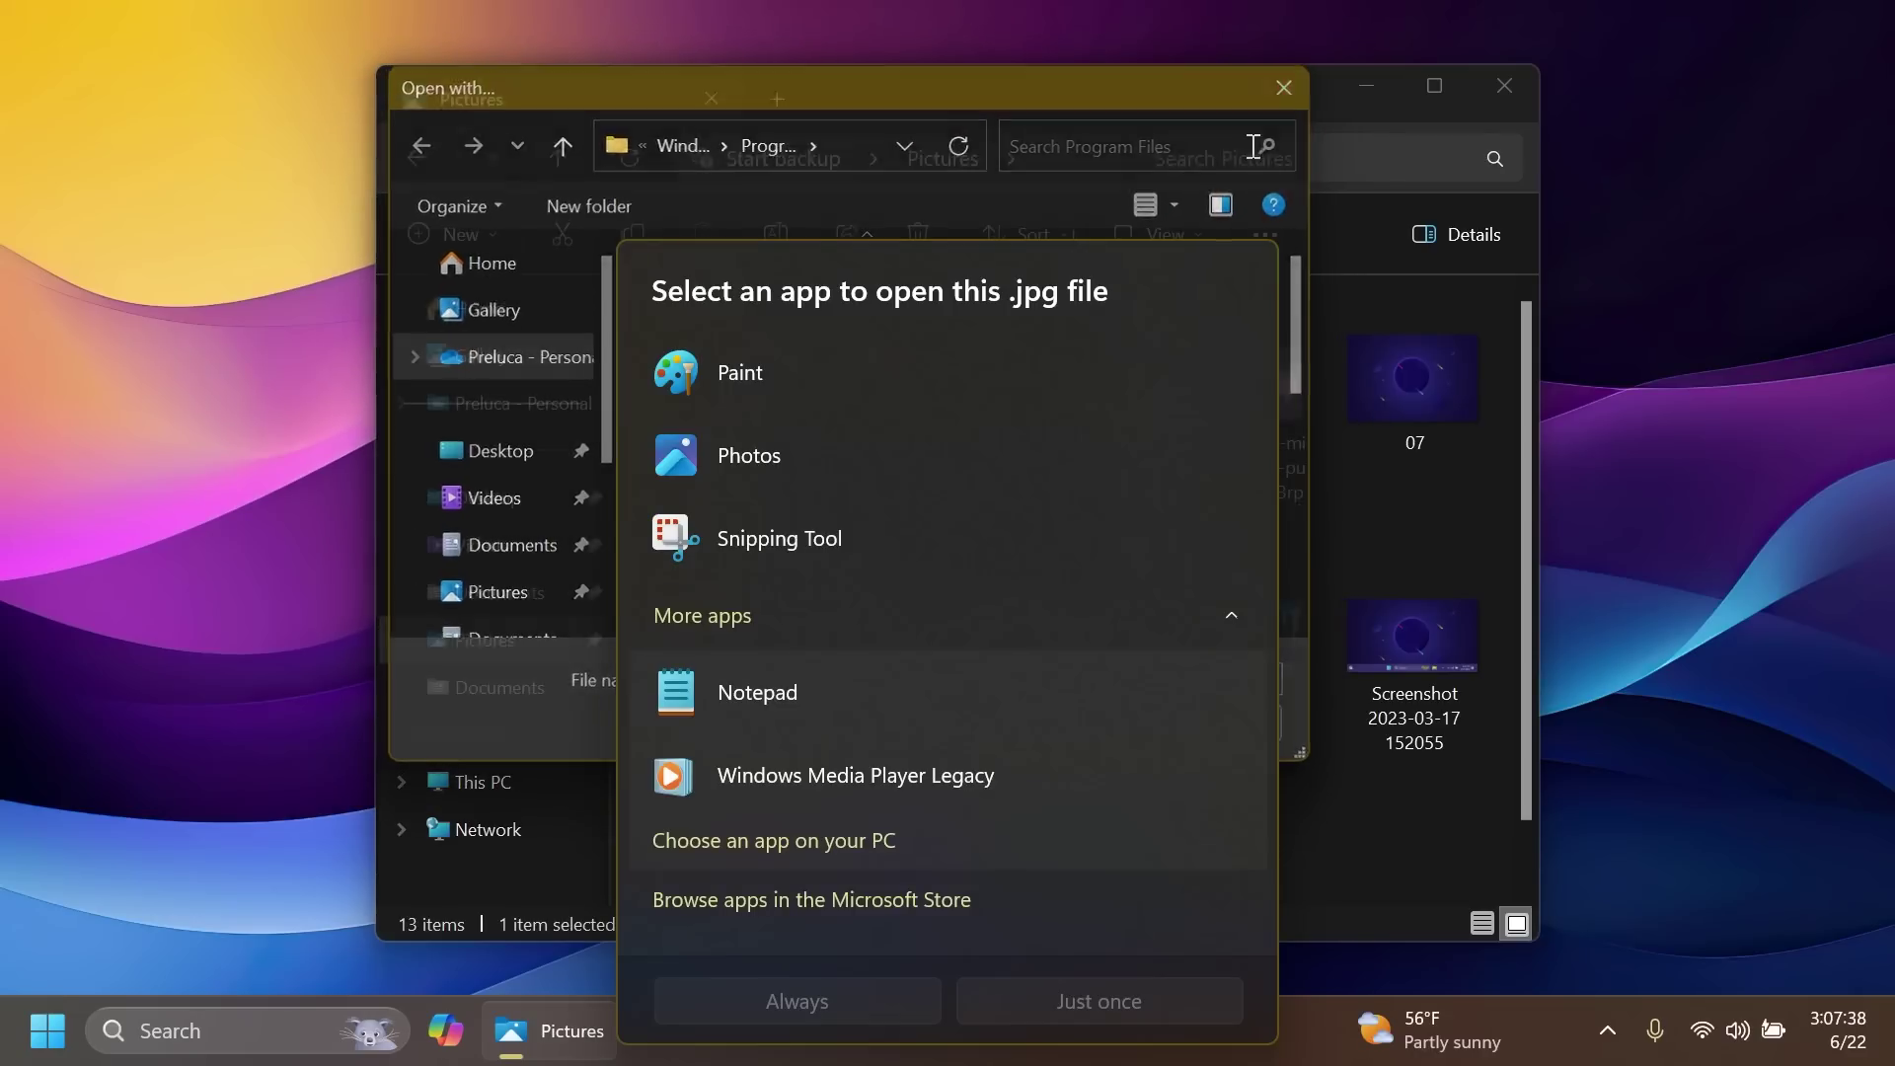
# Dismiss the Microsoft Store window and bring up the image's actions again.
pyautogui.click(780, 900)
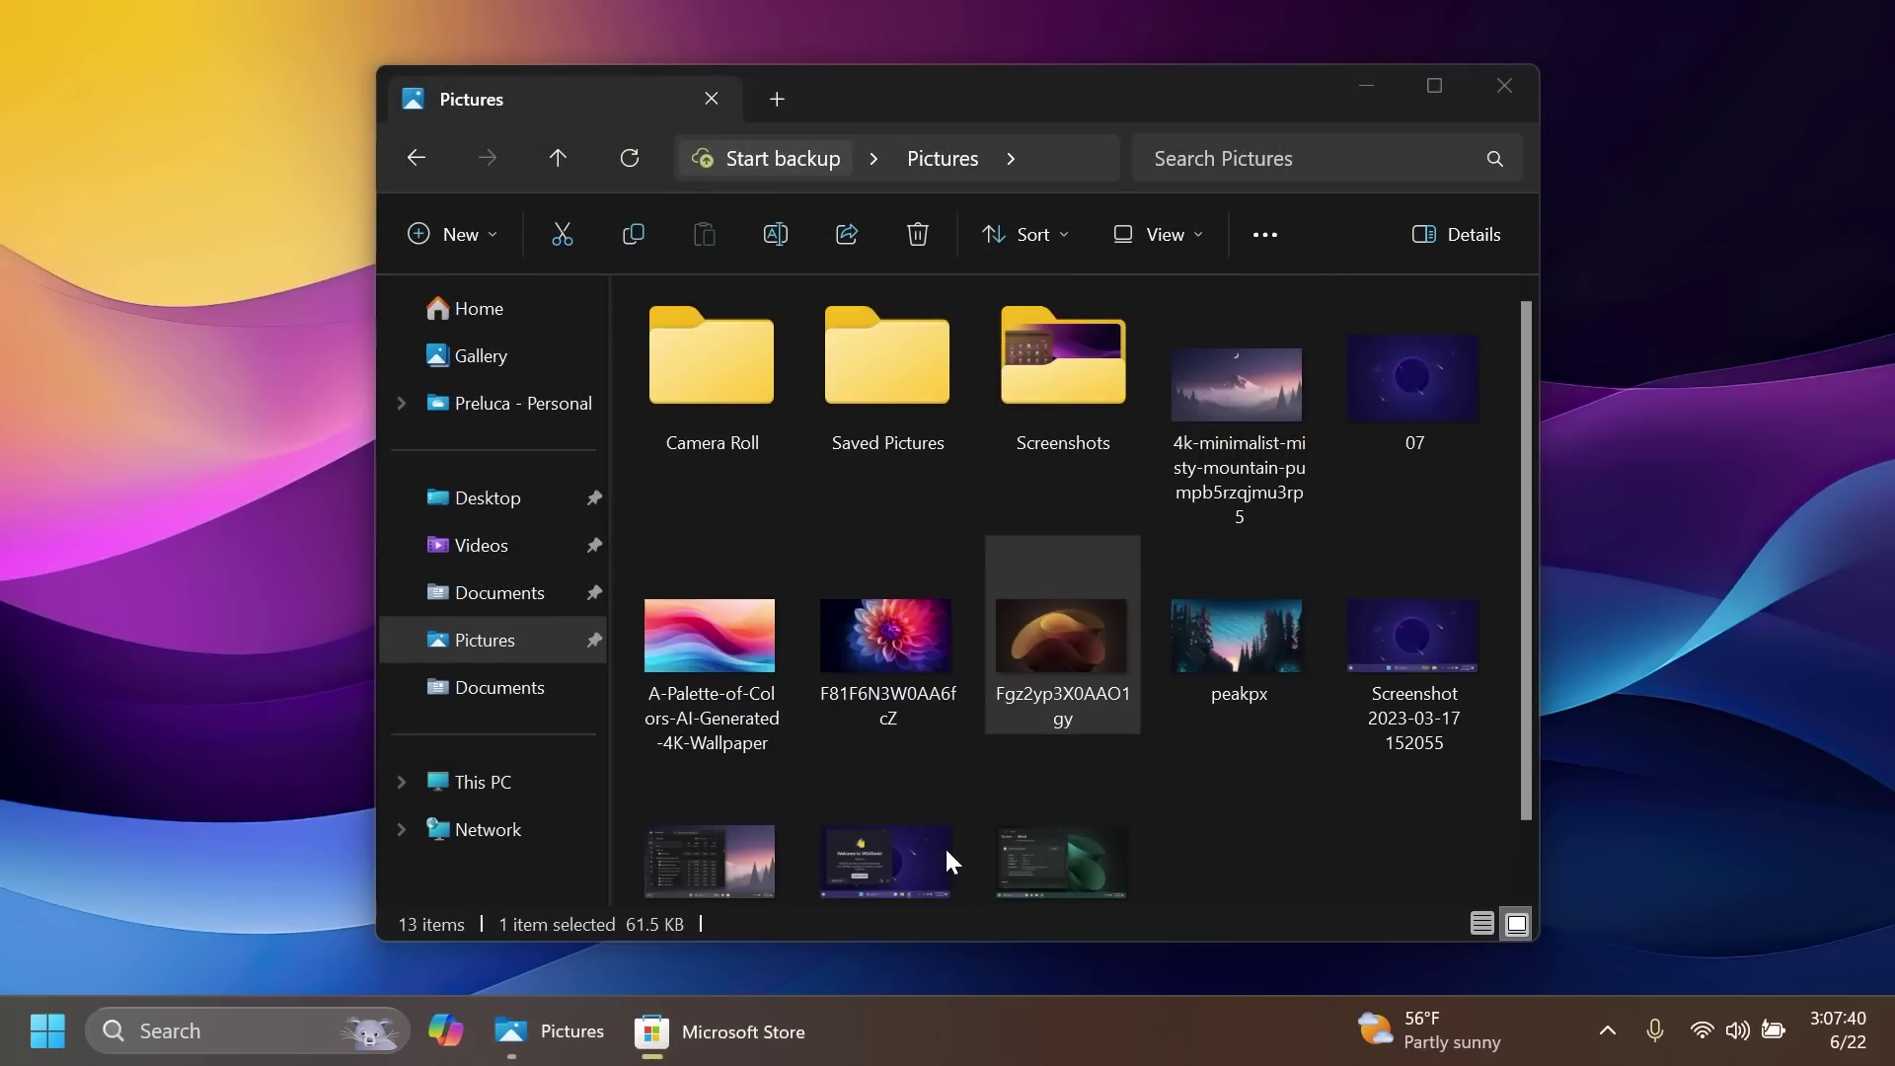
pyautogui.click(1871, 20)
pyautogui.rightClick(1046, 632)
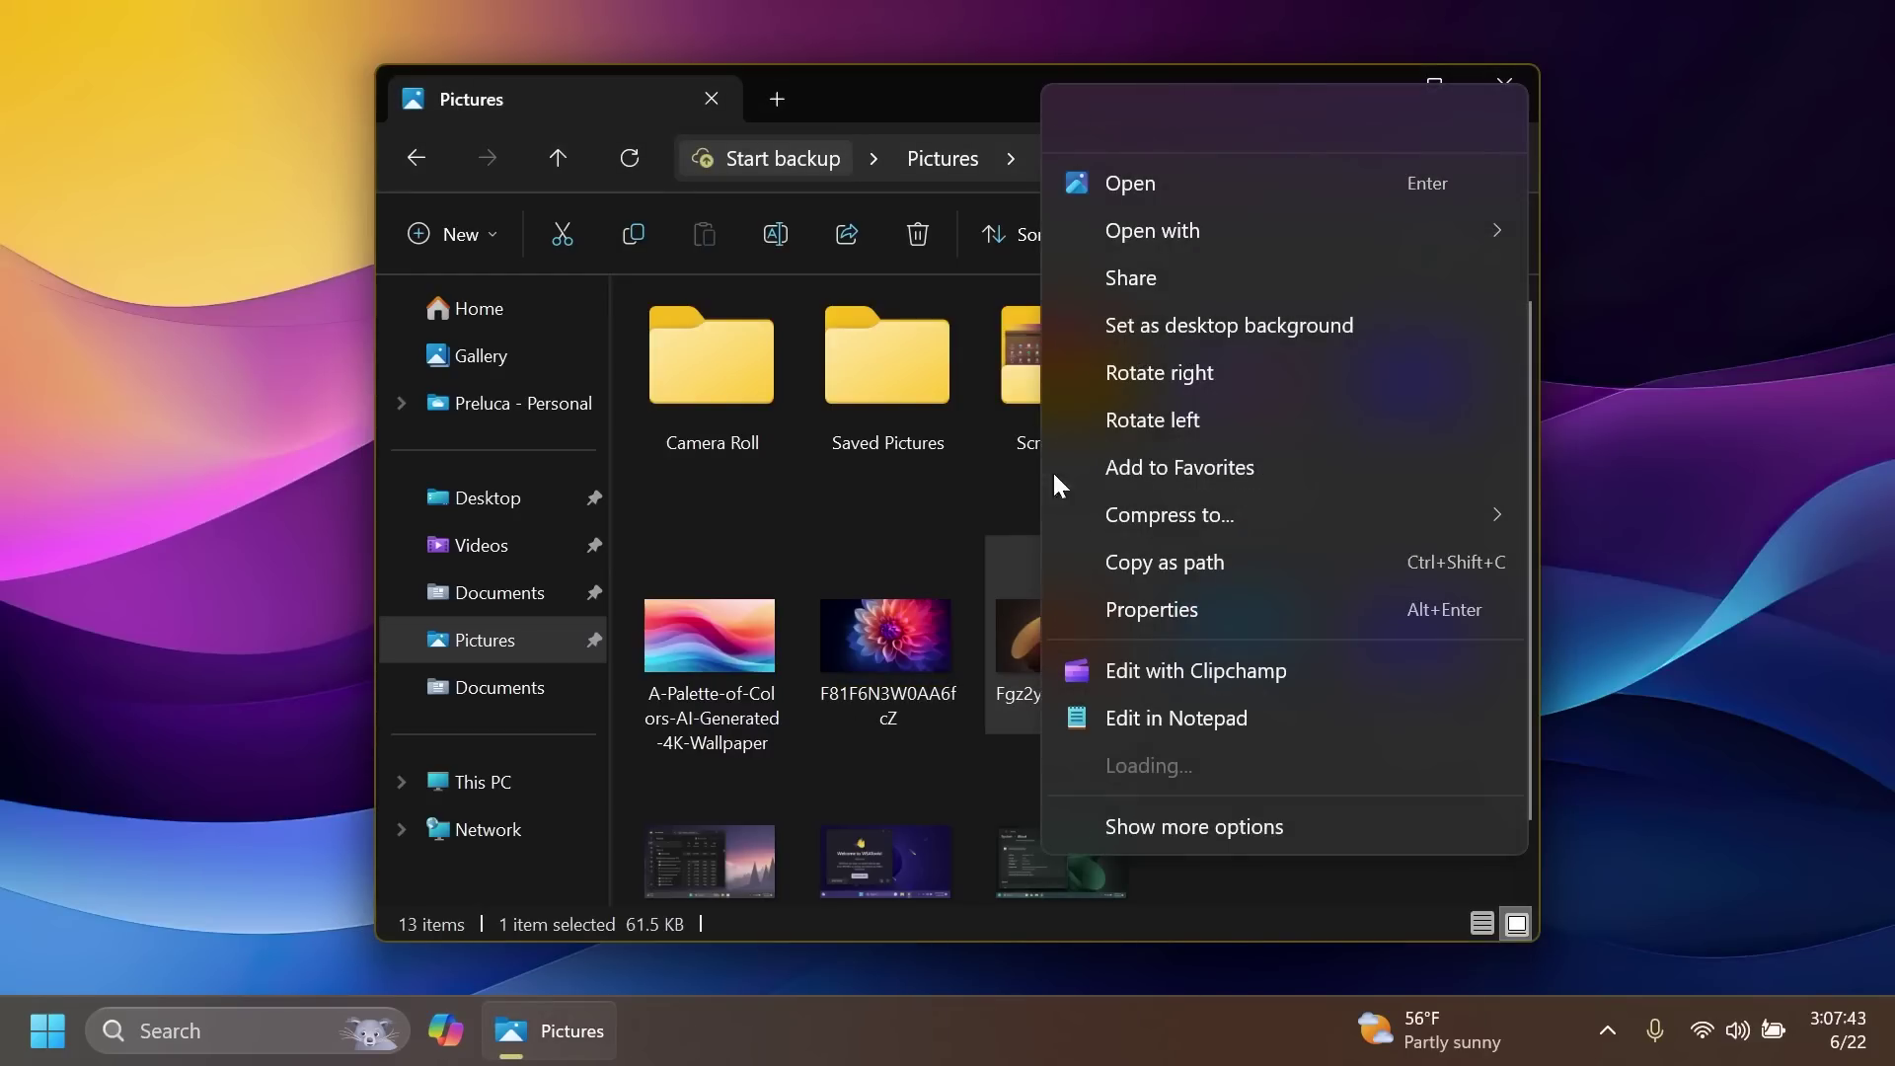
# Reopen Choose another app for the image and toggle the More apps list open.
pyautogui.moveTo(1230, 221)
pyautogui.click(1675, 420)
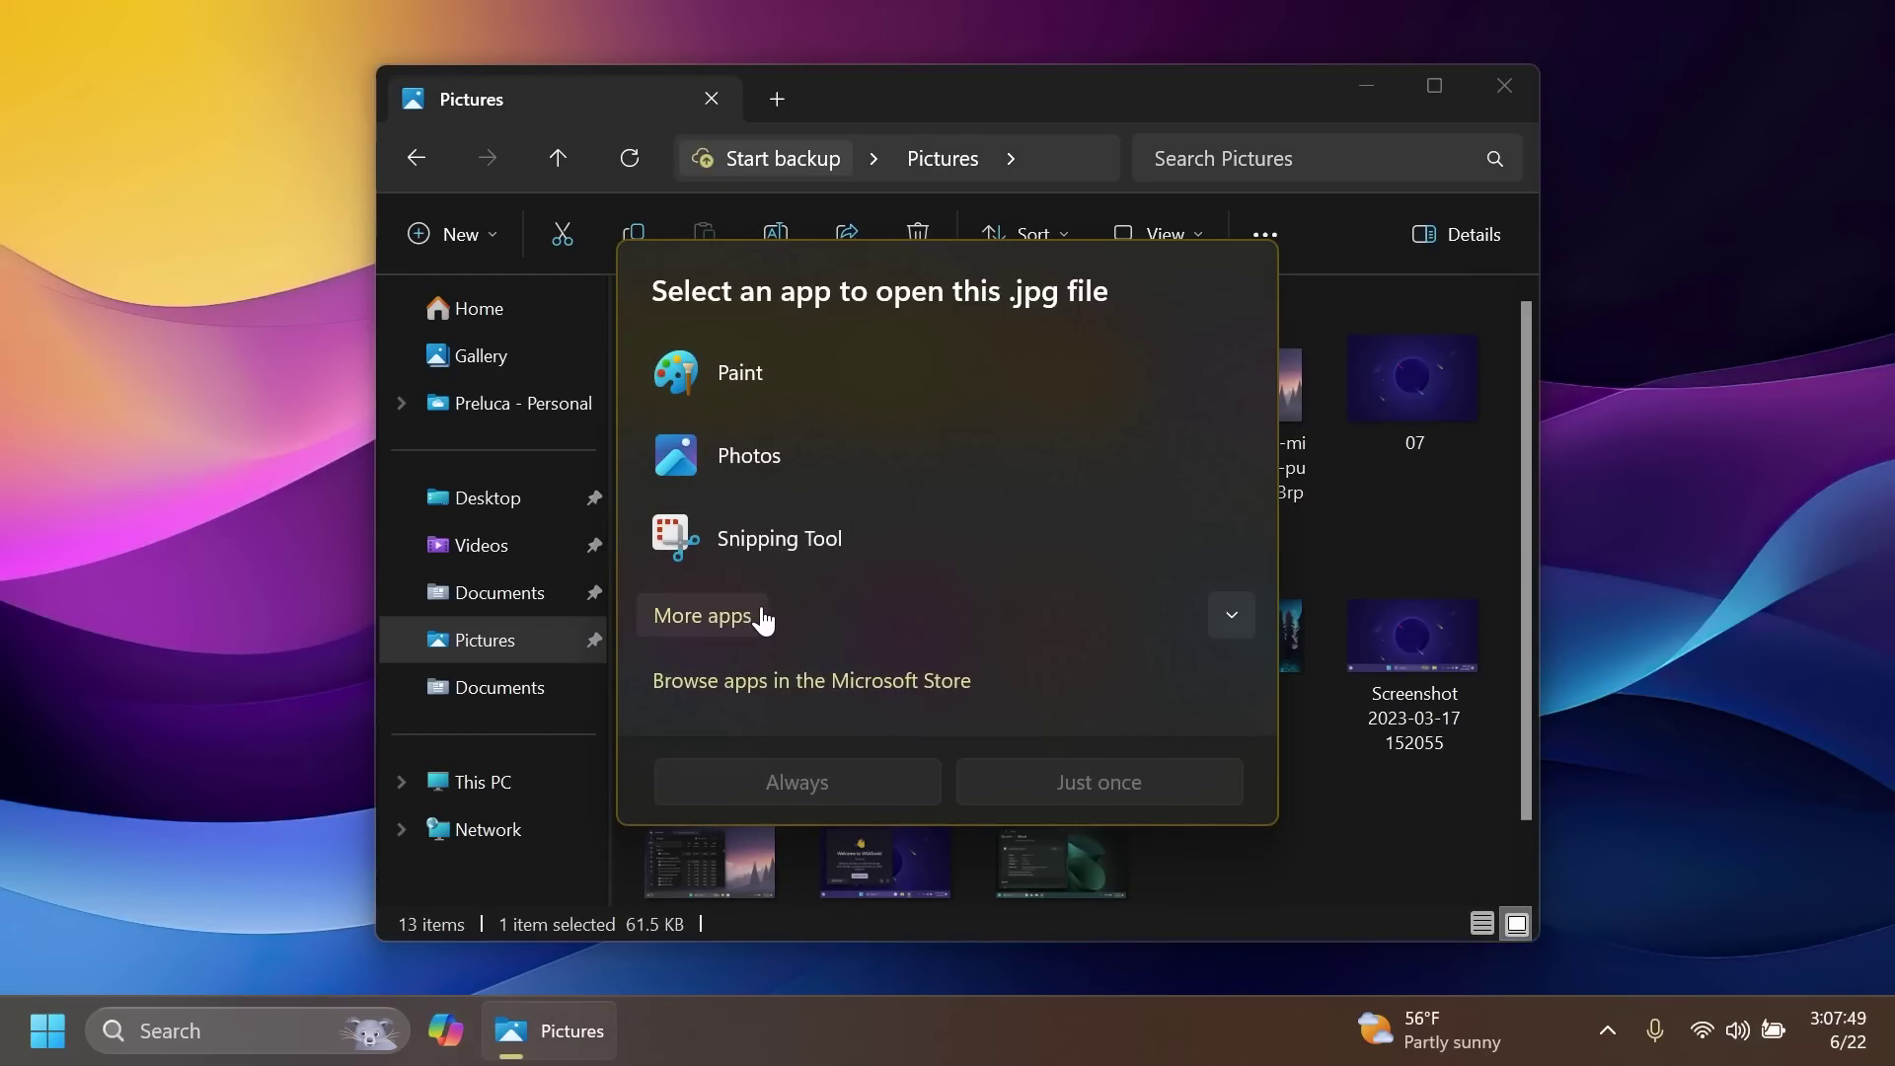
pyautogui.click(763, 619)
pyautogui.click(763, 618)
pyautogui.click(763, 618)
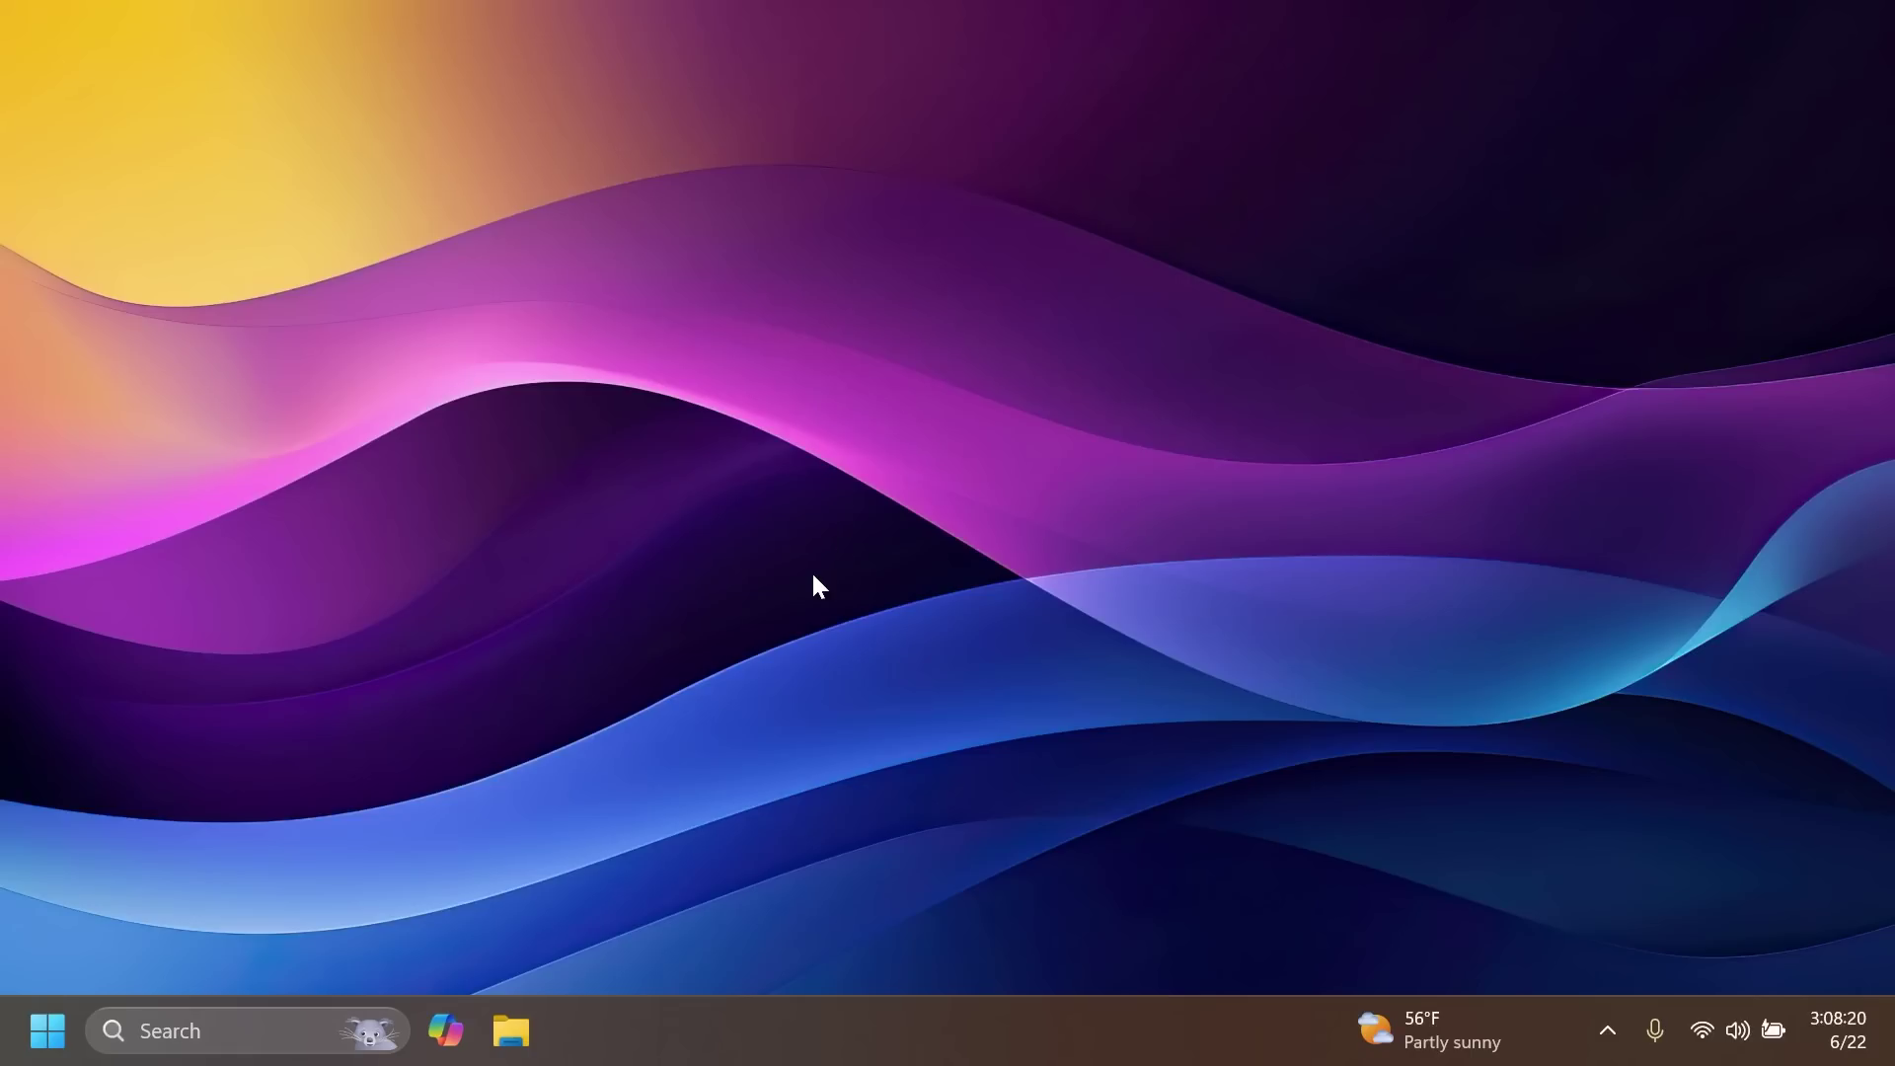
# Open a File Explorer window from the taskbar.
pyautogui.click(511, 1031)
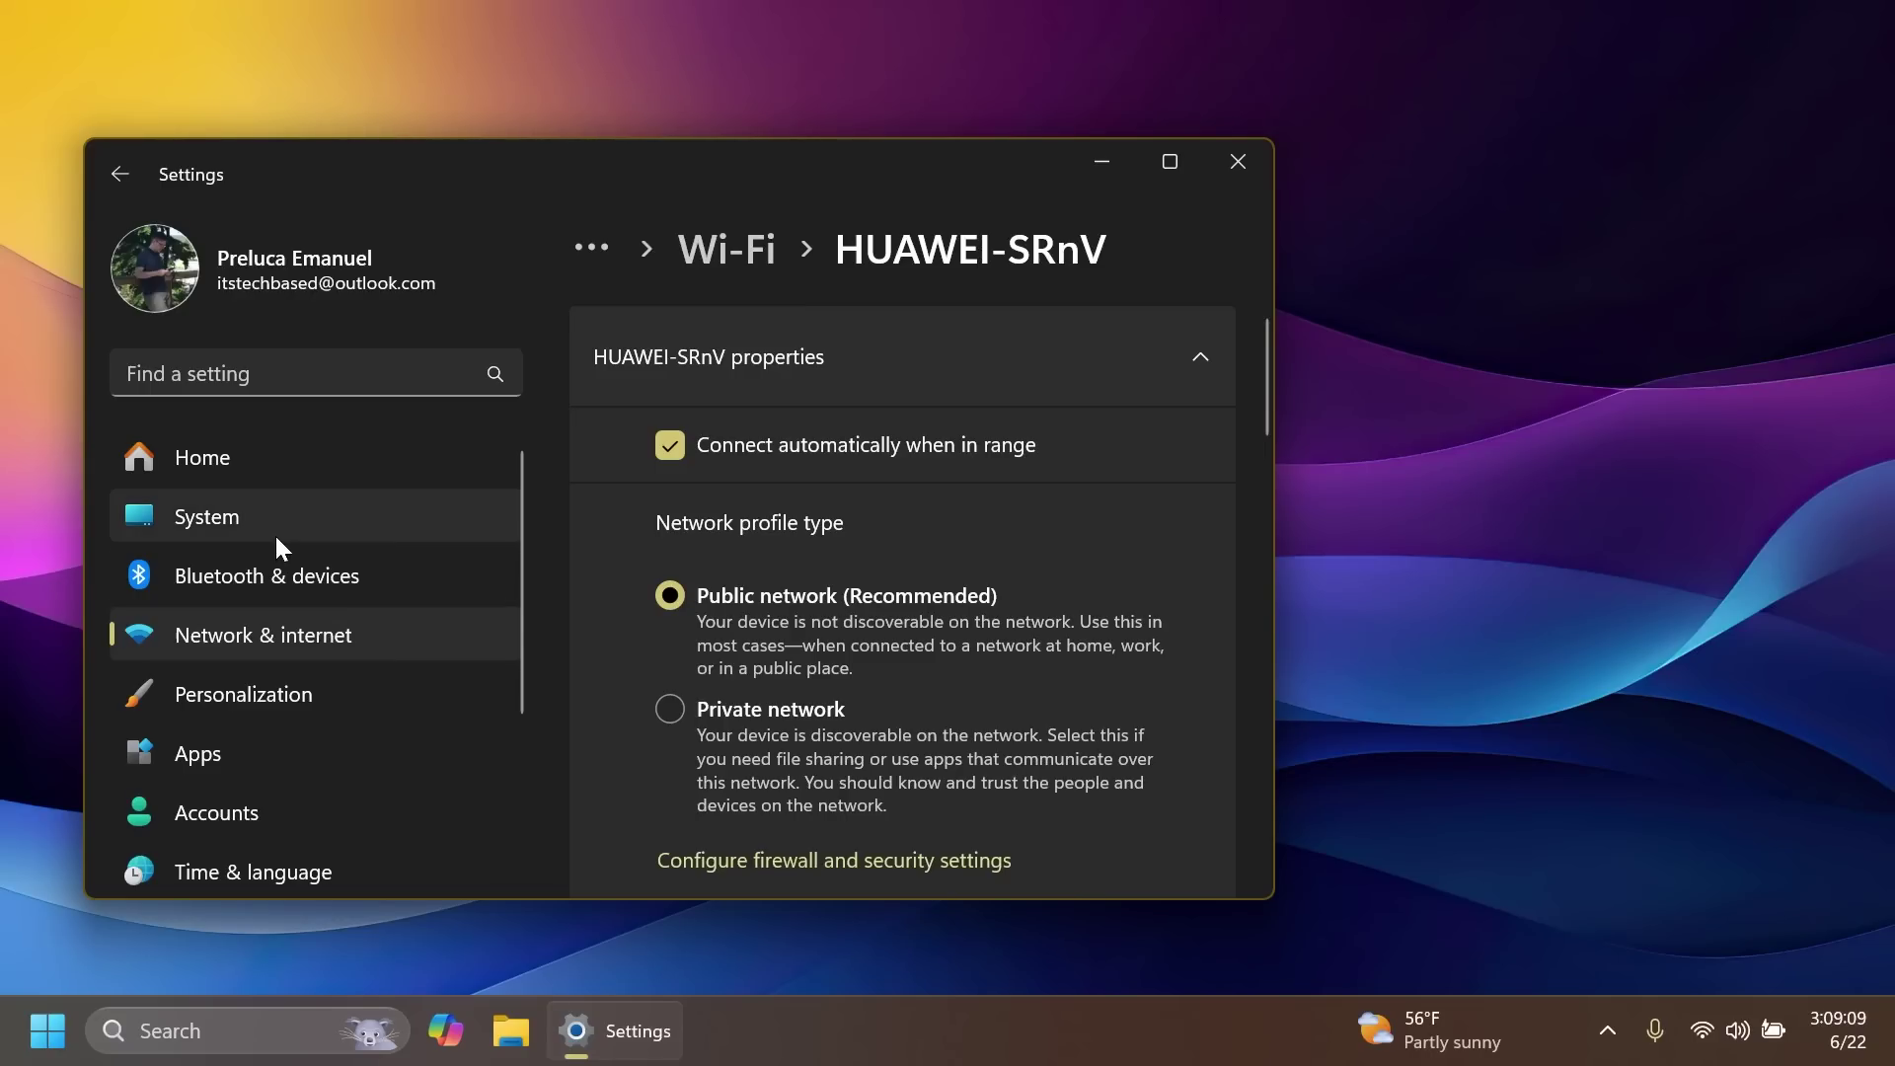
# Go to System > Optional features to see the 11 added features.
pyautogui.click(271, 519)
pyautogui.scroll(-10, 717, 710)
pyautogui.click(717, 703)
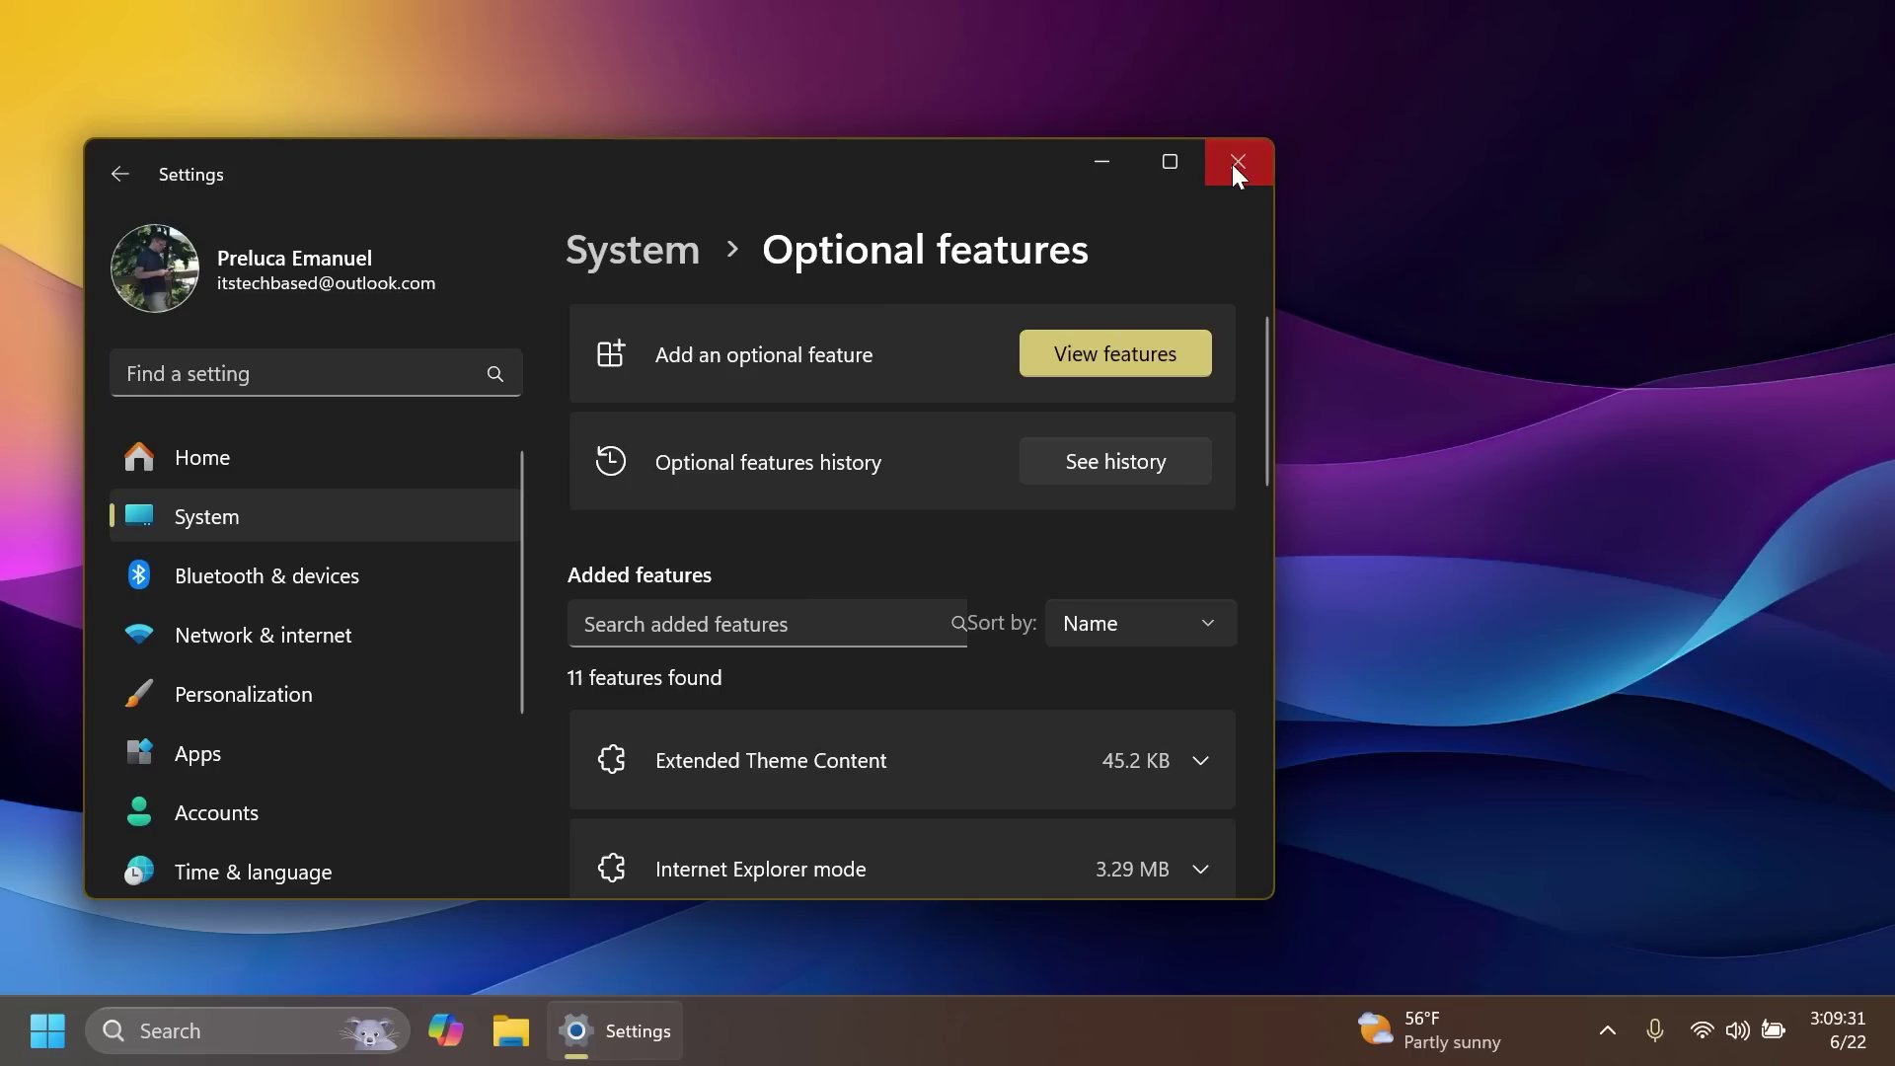
# Close Settings and show the Start menu's All apps list.
pyautogui.click(1238, 162)
pyautogui.click(47, 1030)
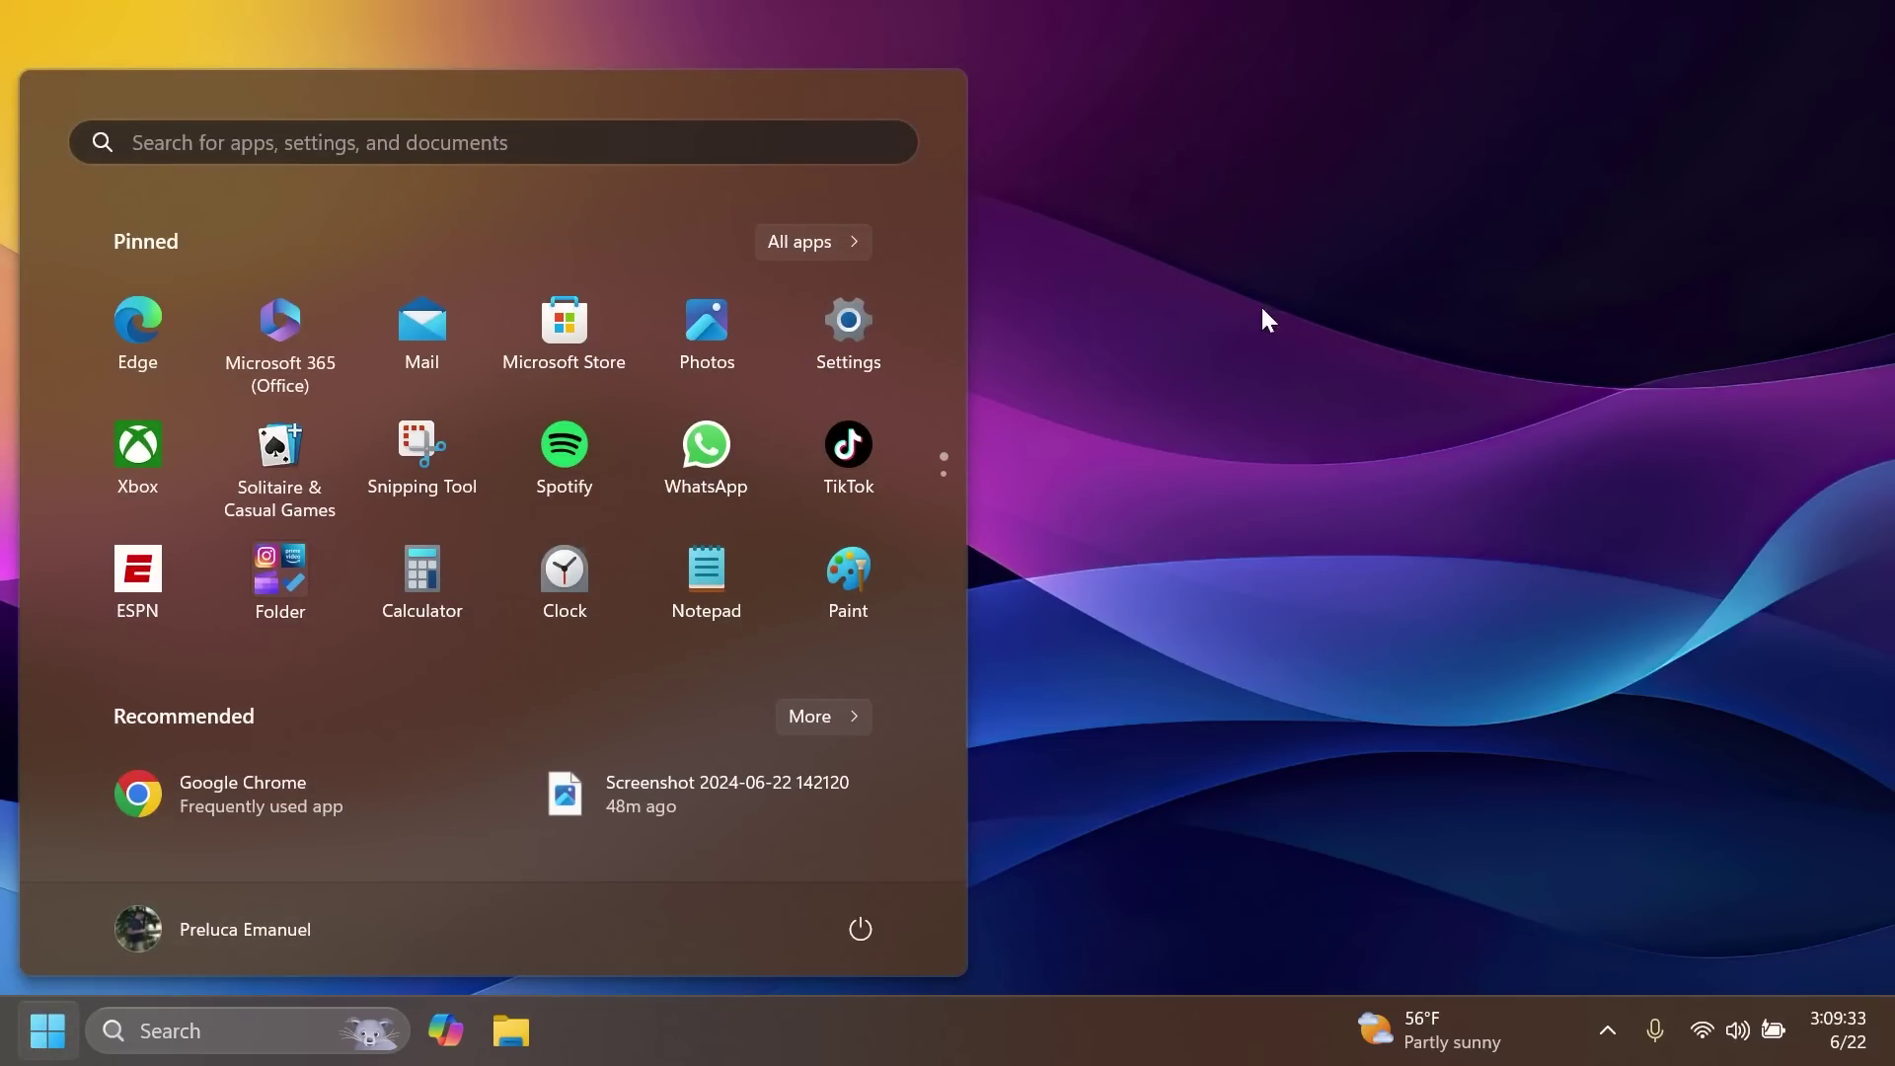
pyautogui.click(825, 240)
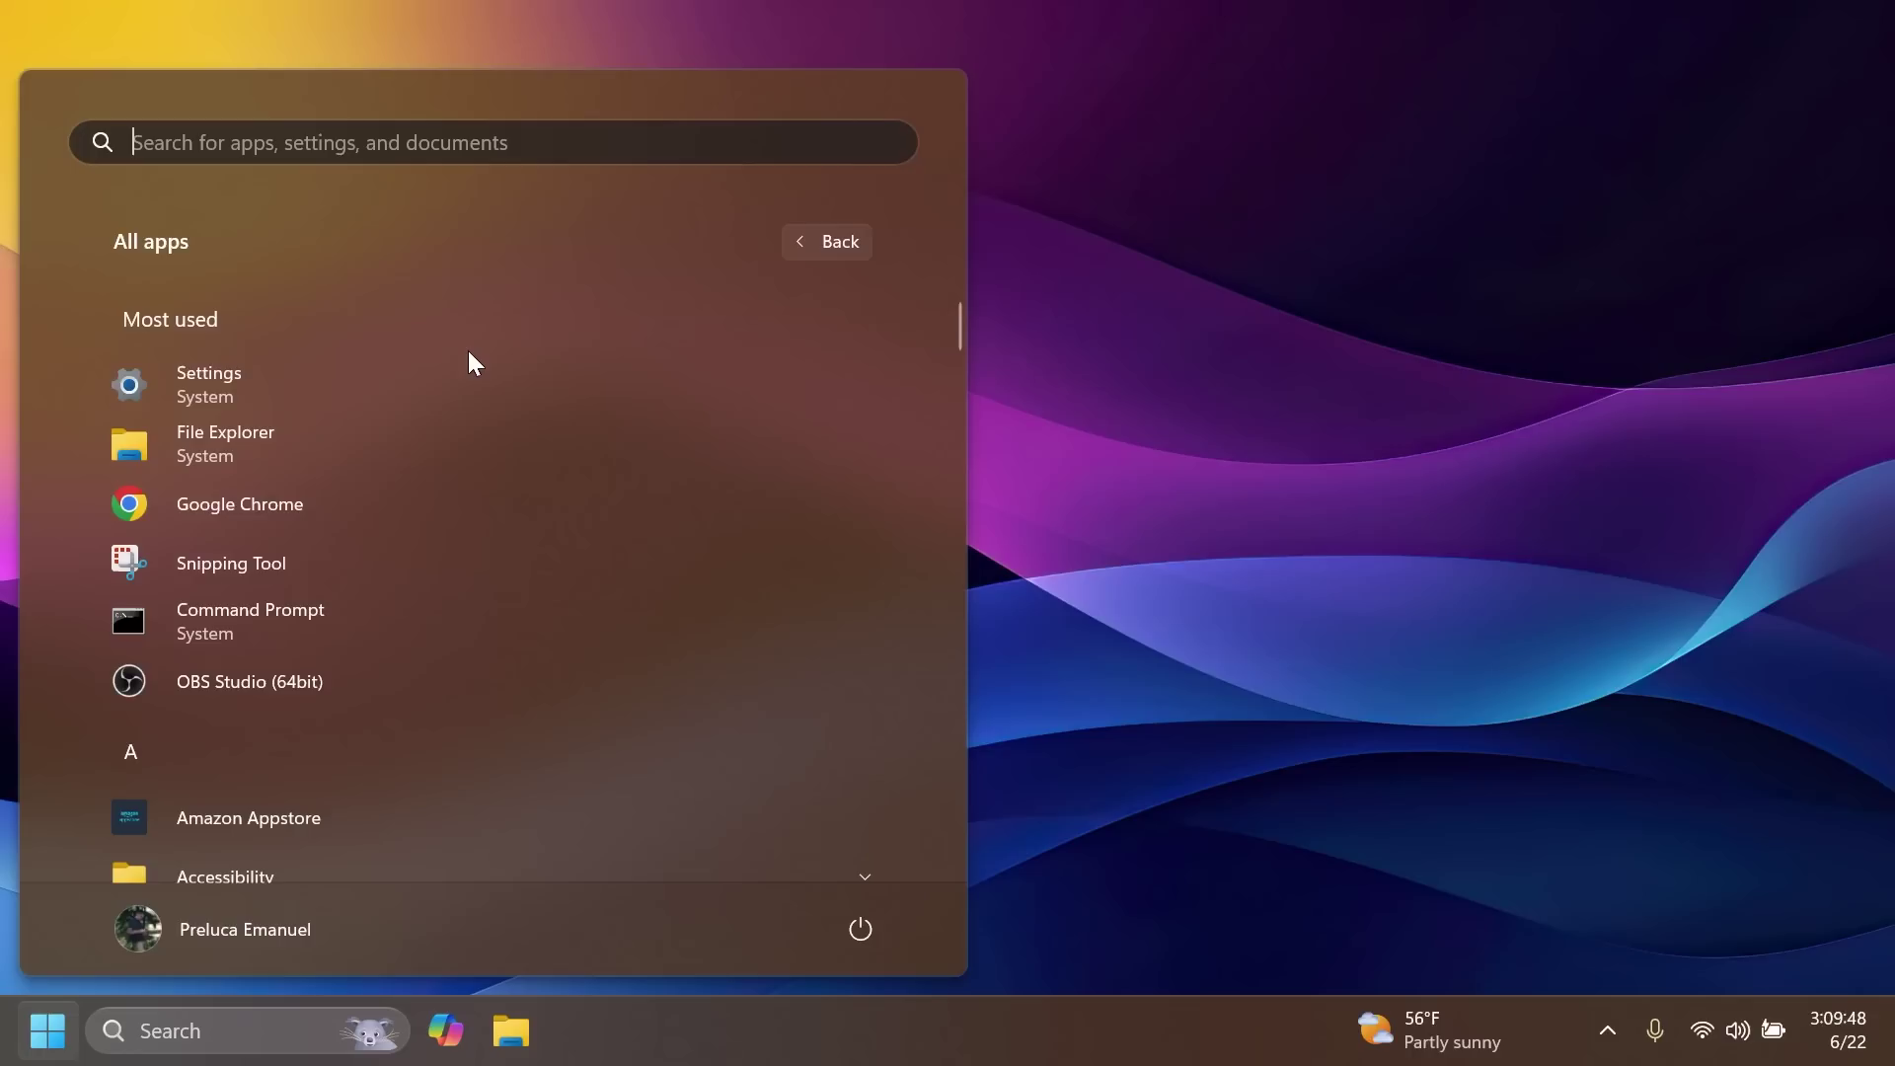
pyautogui.click(1146, 316)
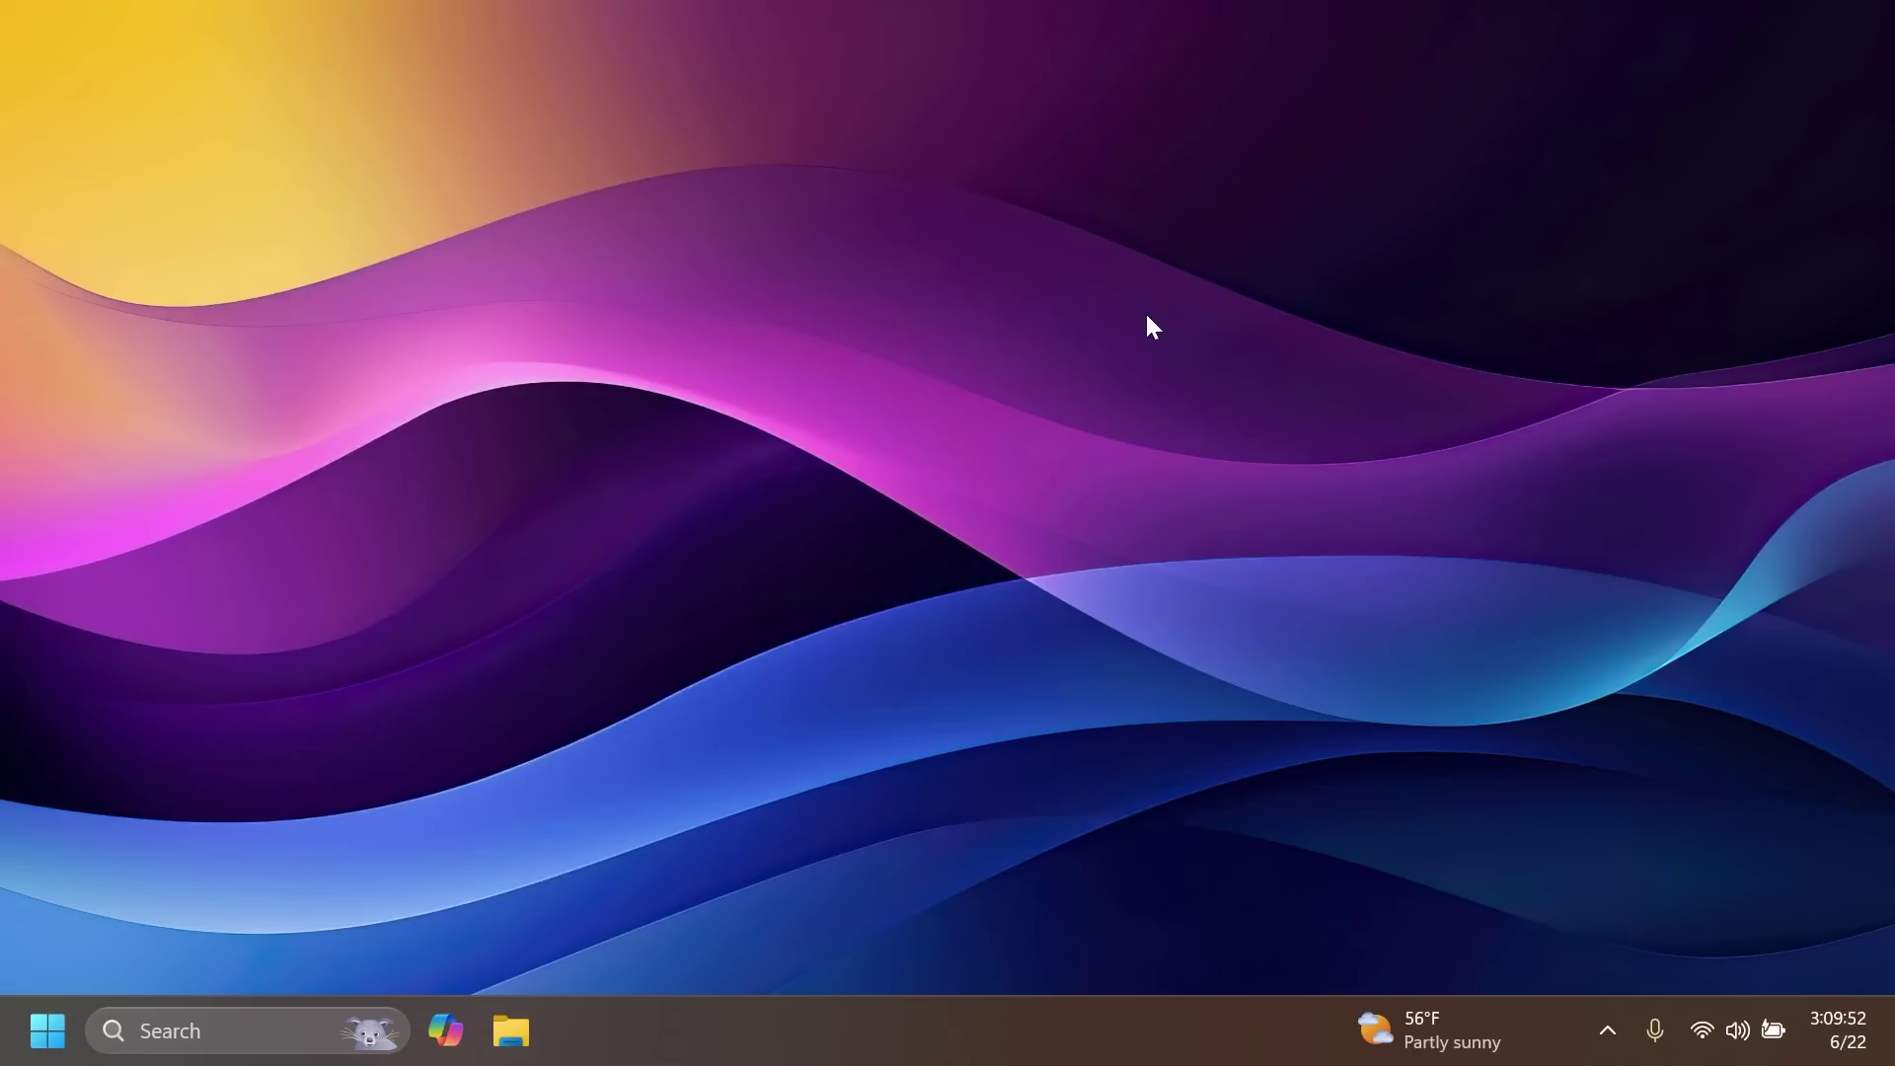